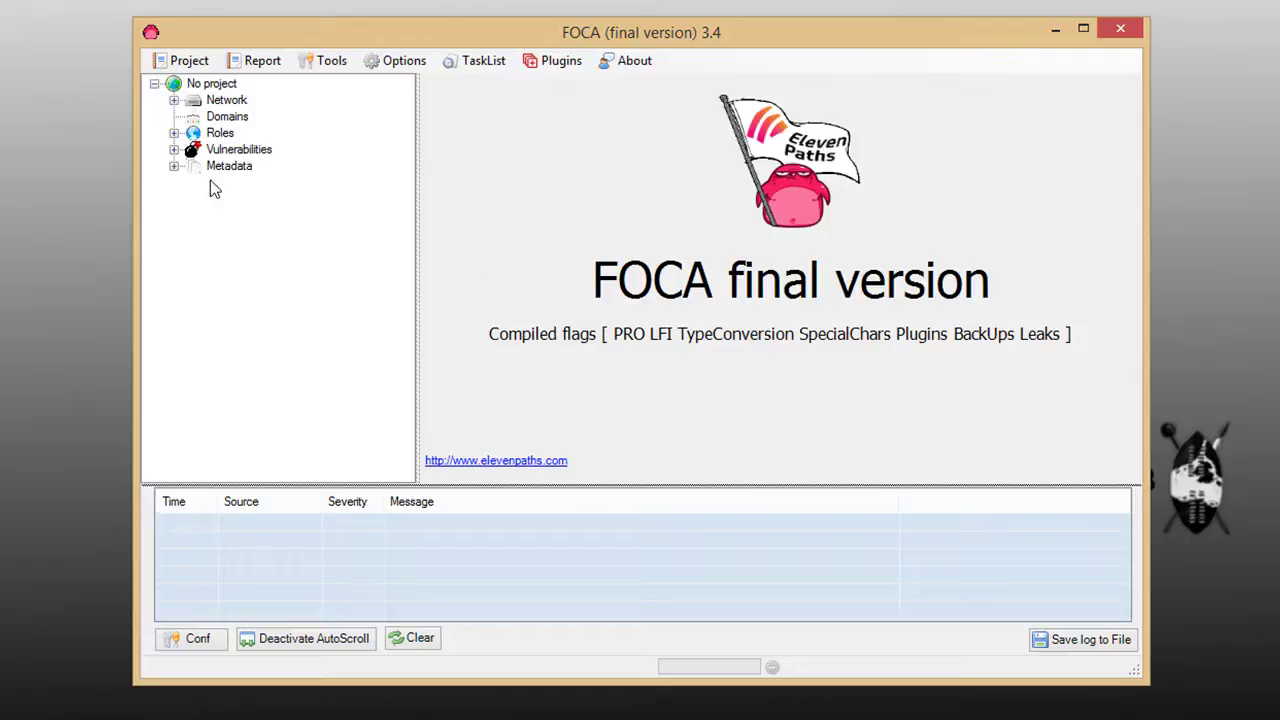
Start a new FOCA project from the Project menu and focus the Project name field.
{"action": "left_click", "coordinate": [176, 66]}
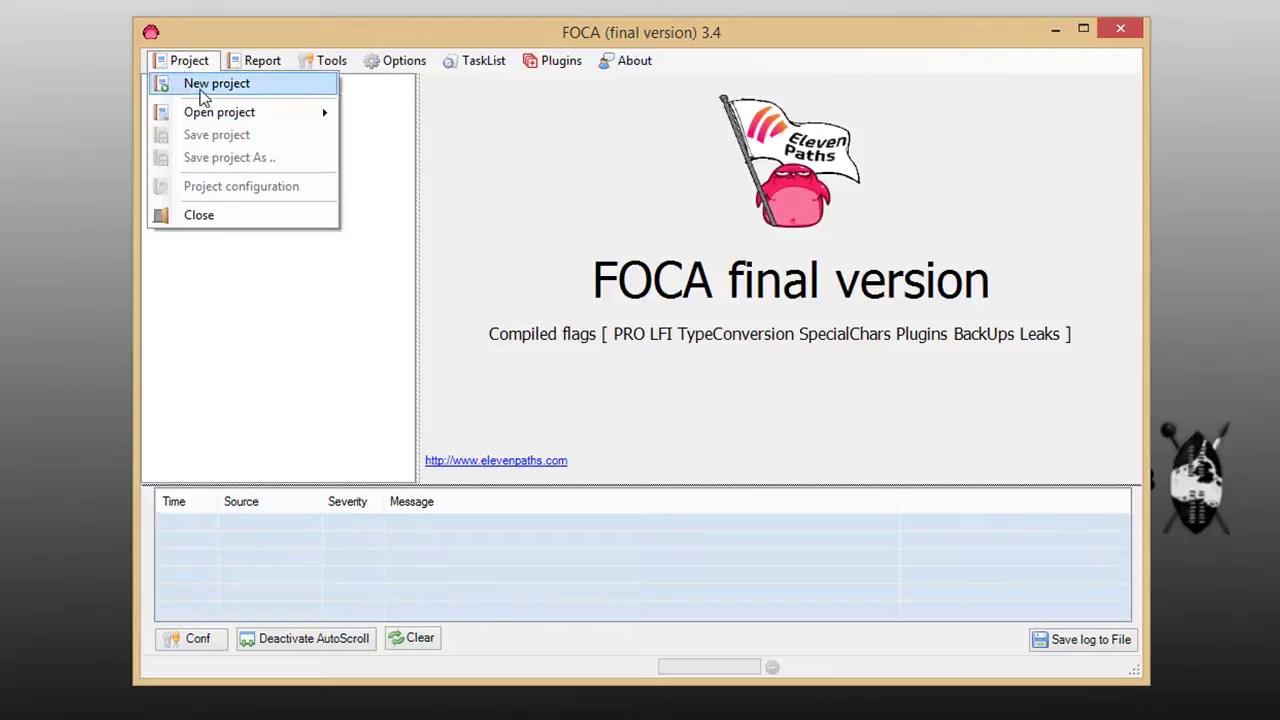
{"action": "left_click", "coordinate": [204, 90]}
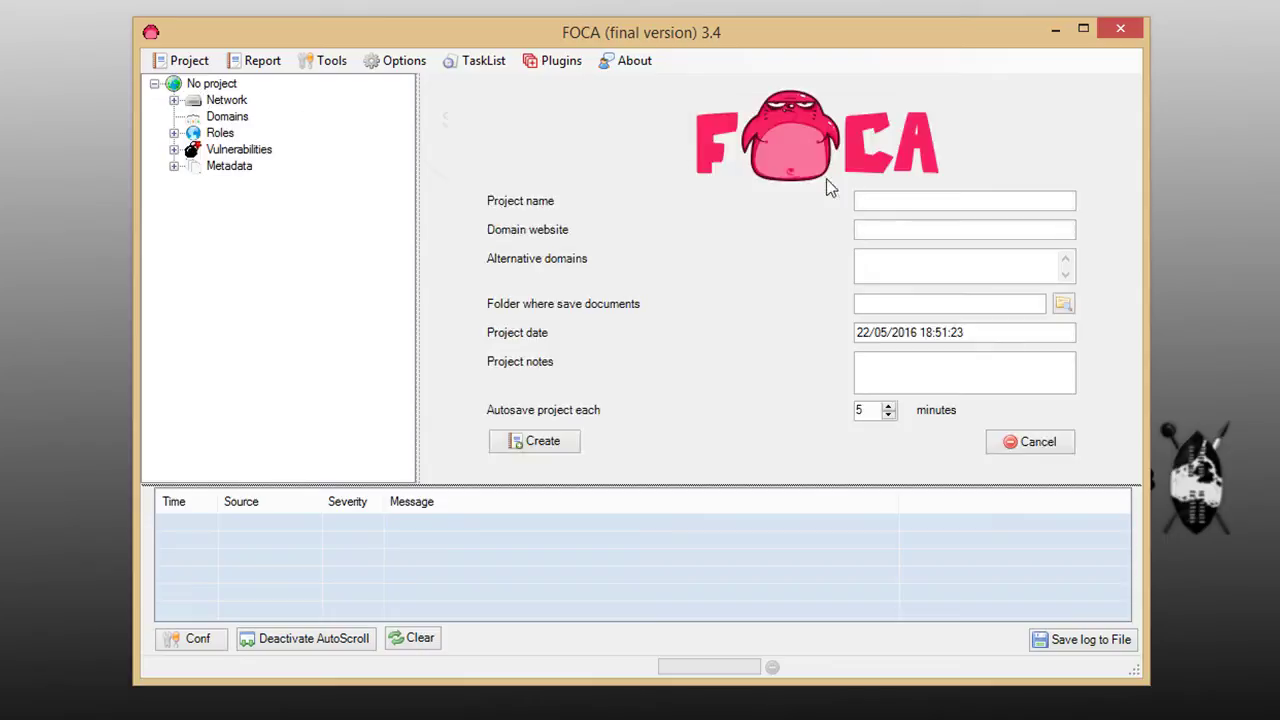
{"action": "left_click", "coordinate": [869, 201]}
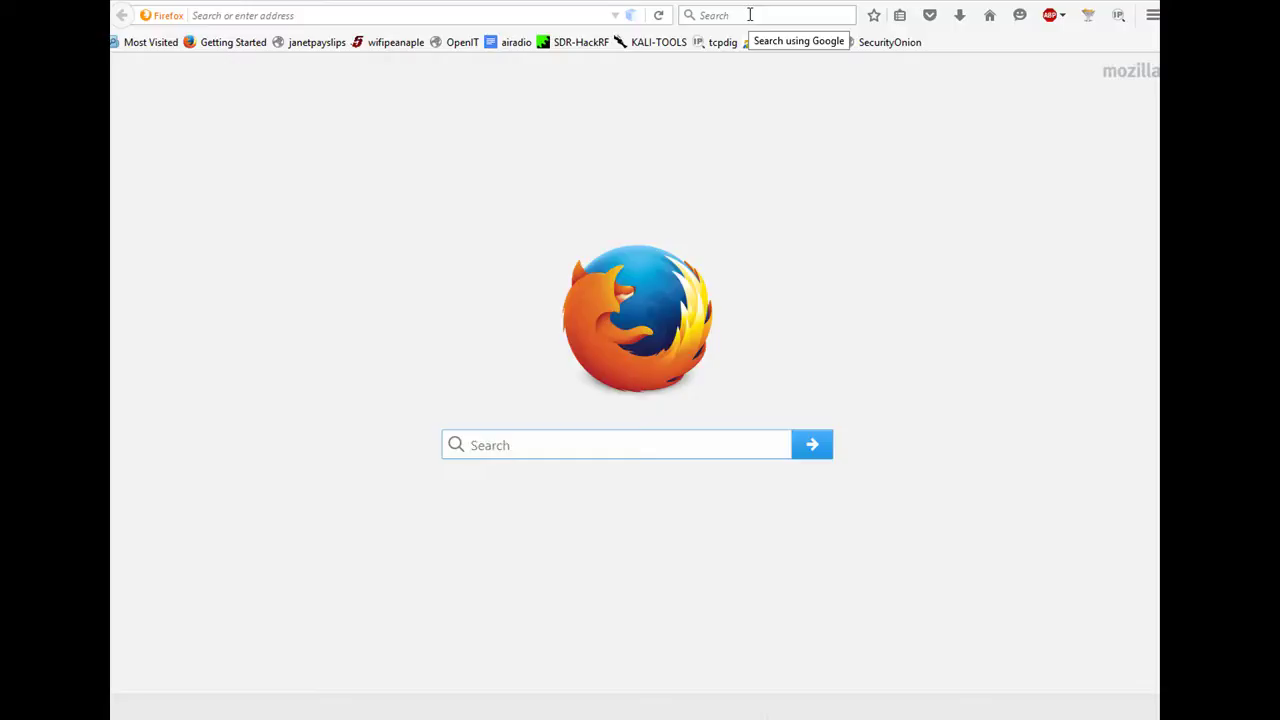
Search the web for 'hsbc bank' from the Firefox start page.
{"action": "type", "text": "hs"}
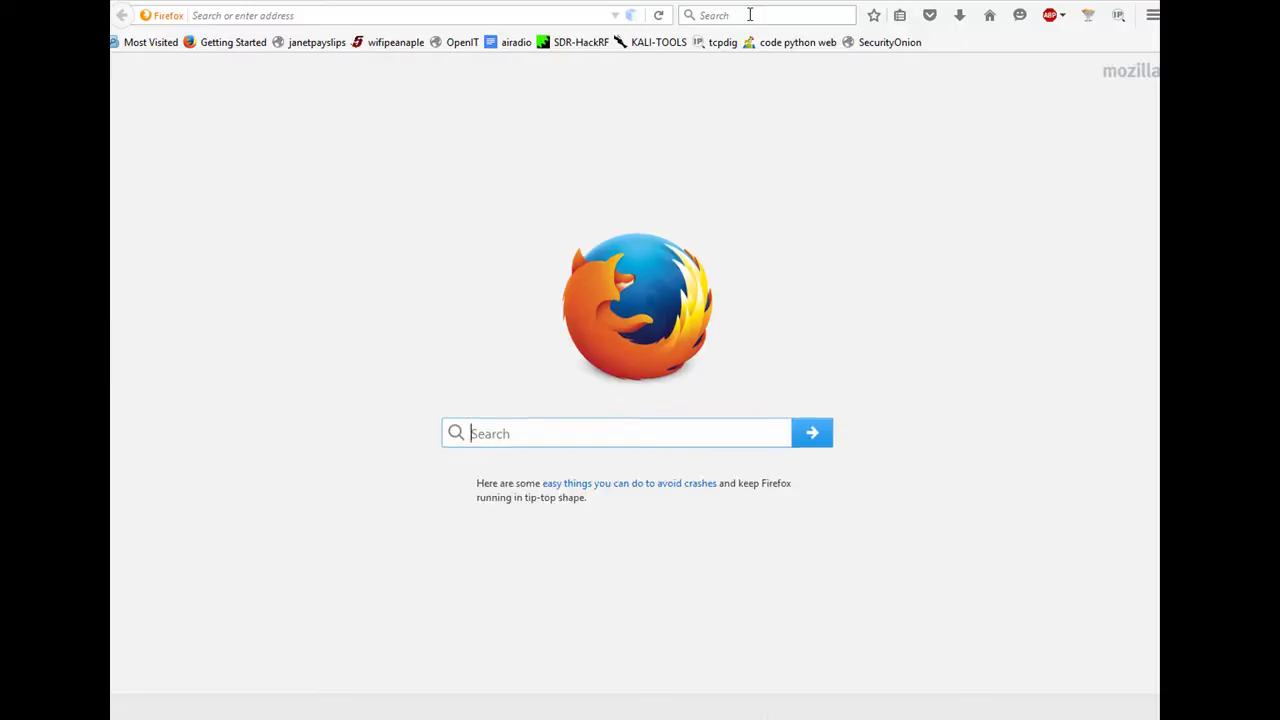
{"action": "type", "text": "bc"}
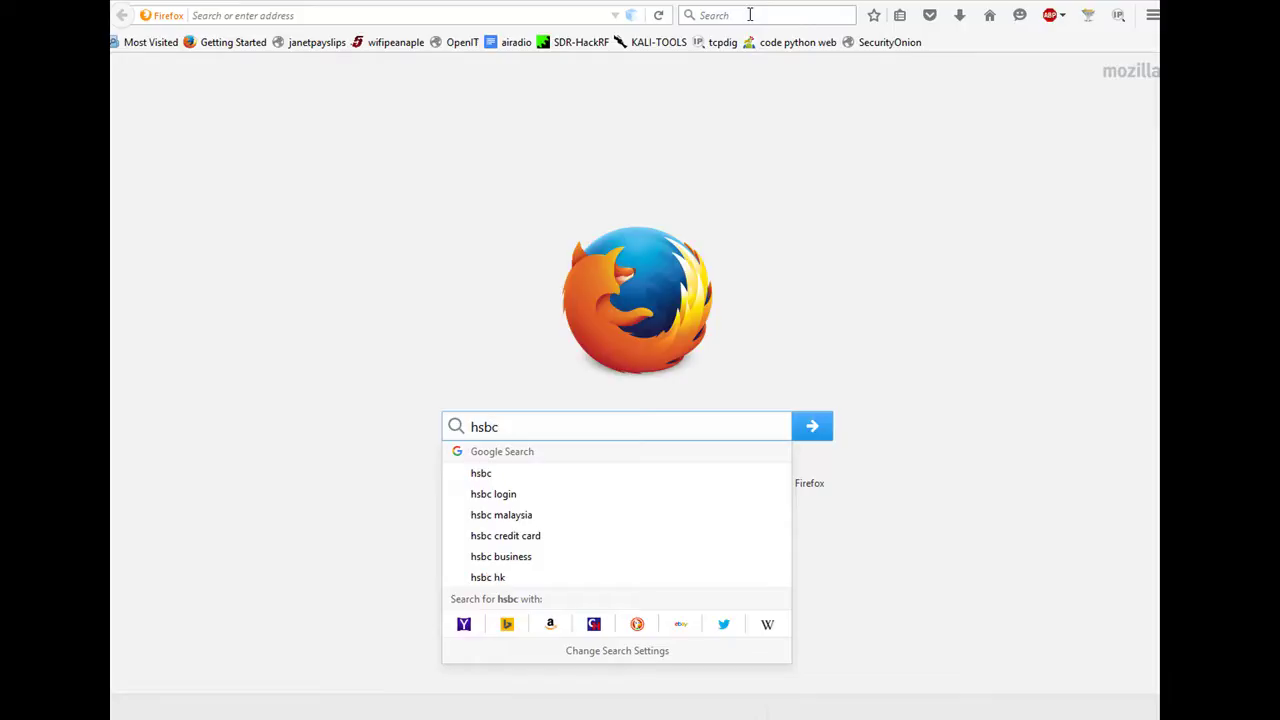
{"action": "type", "text": " ba"}
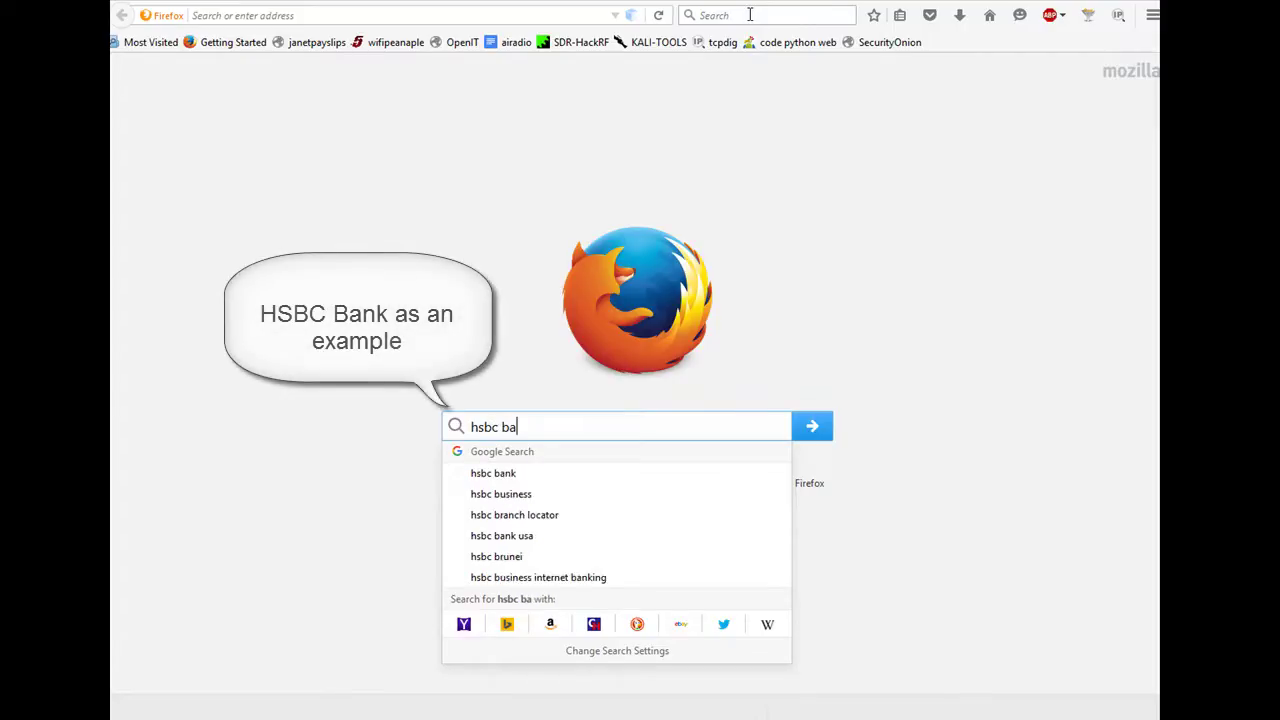
{"action": "type", "text": "nk"}
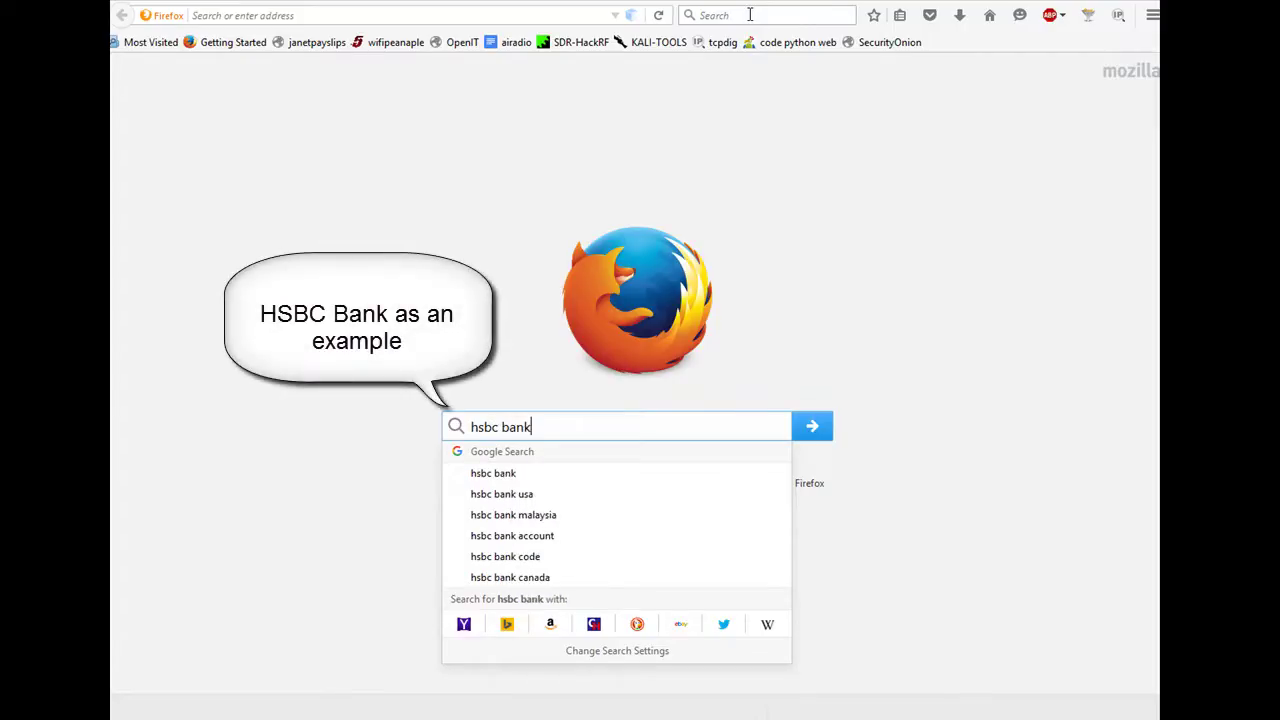
{"action": "left_click", "coordinate": [810, 430]}
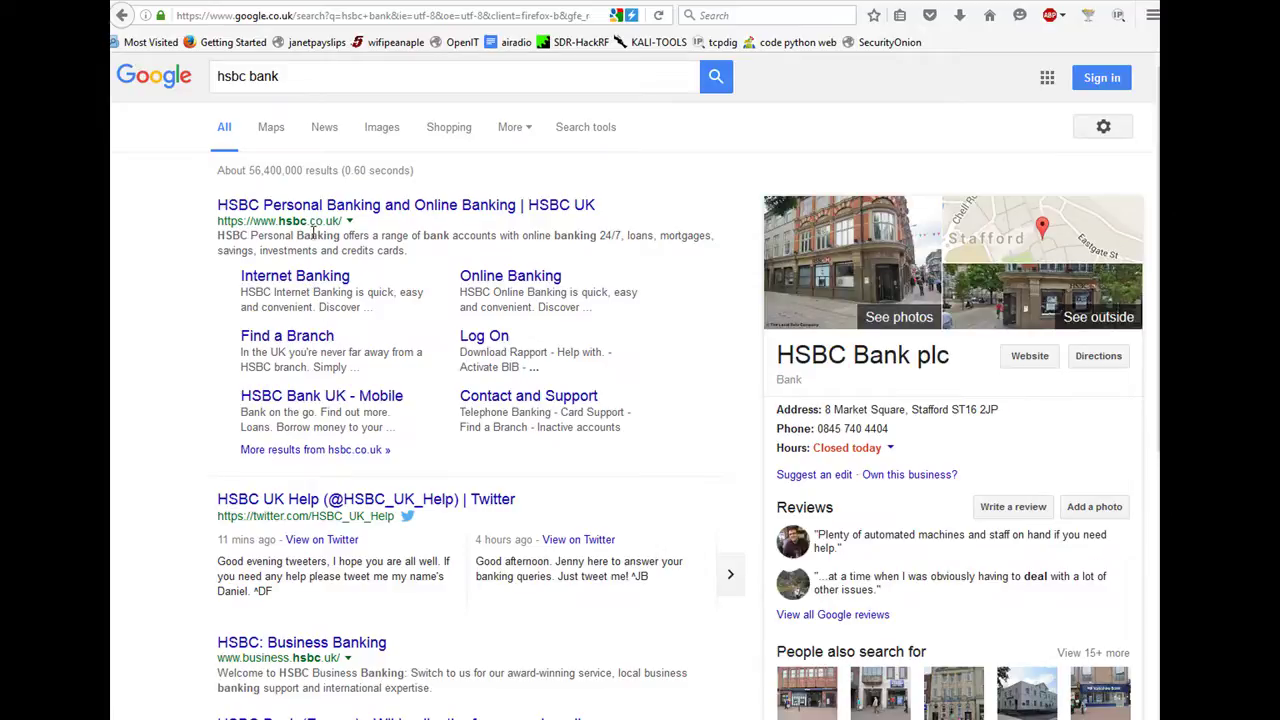
Copy the hsbc.co.uk domain from the top HSBC search result's URL.
{"action": "left_click_drag", "start_coordinate": [339, 222], "coordinate": [279, 222]}
{"action": "right_click", "coordinate": [302, 221]}
{"action": "key", "text": "Escape"}
{"action": "mouse_move", "coordinate": [302, 221]}
{"action": "left_mouse_down"}
{"action": "mouse_move", "coordinate": [356, 298]}
{"action": "mouse_move", "coordinate": [318, 230]}
{"action": "left_mouse_up"}
{"action": "right_click", "coordinate": [318, 230]}
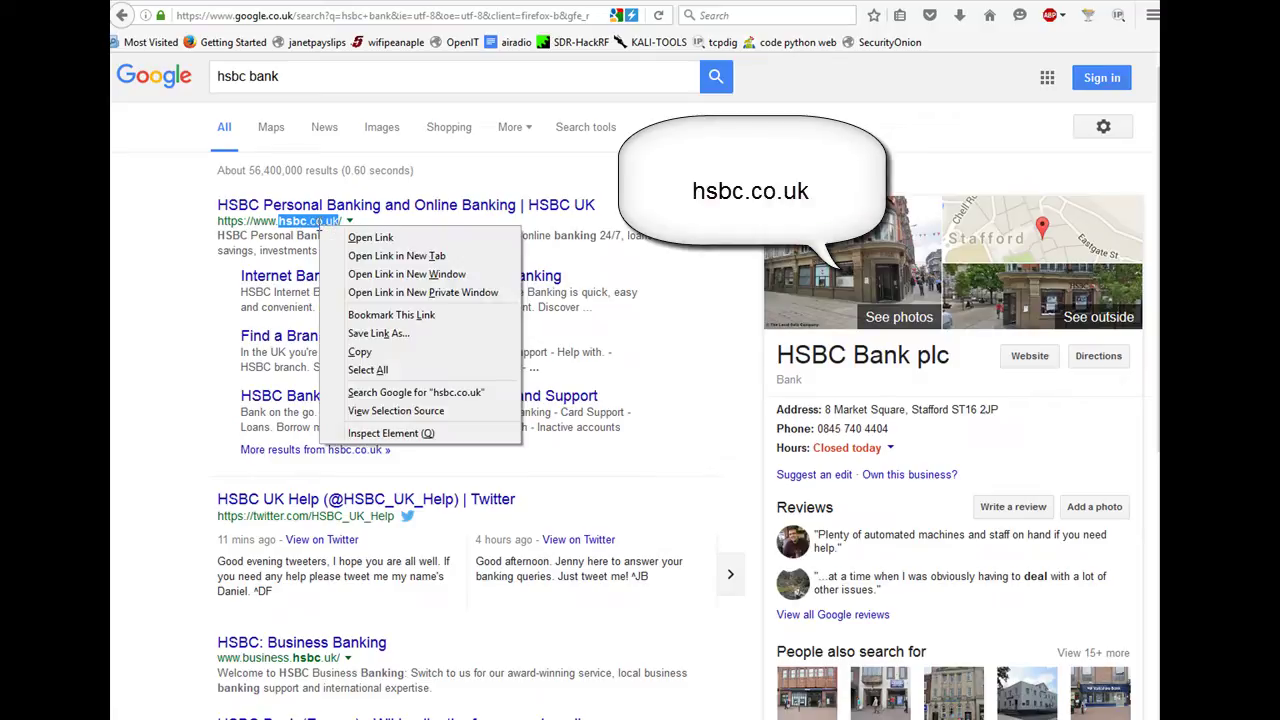
{"action": "left_click", "coordinate": [380, 362]}
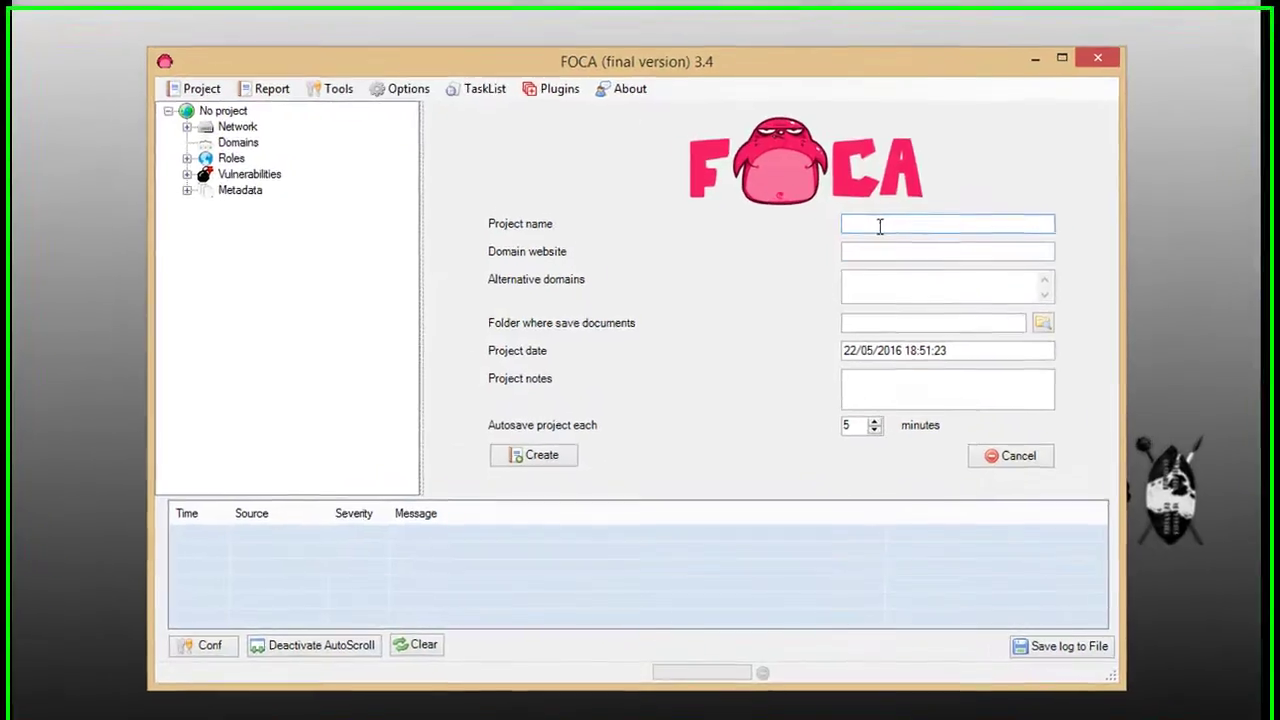
Enter project name HSBC and paste hsbc.co.uk as the domain website.
{"action": "type", "text": "HS"}
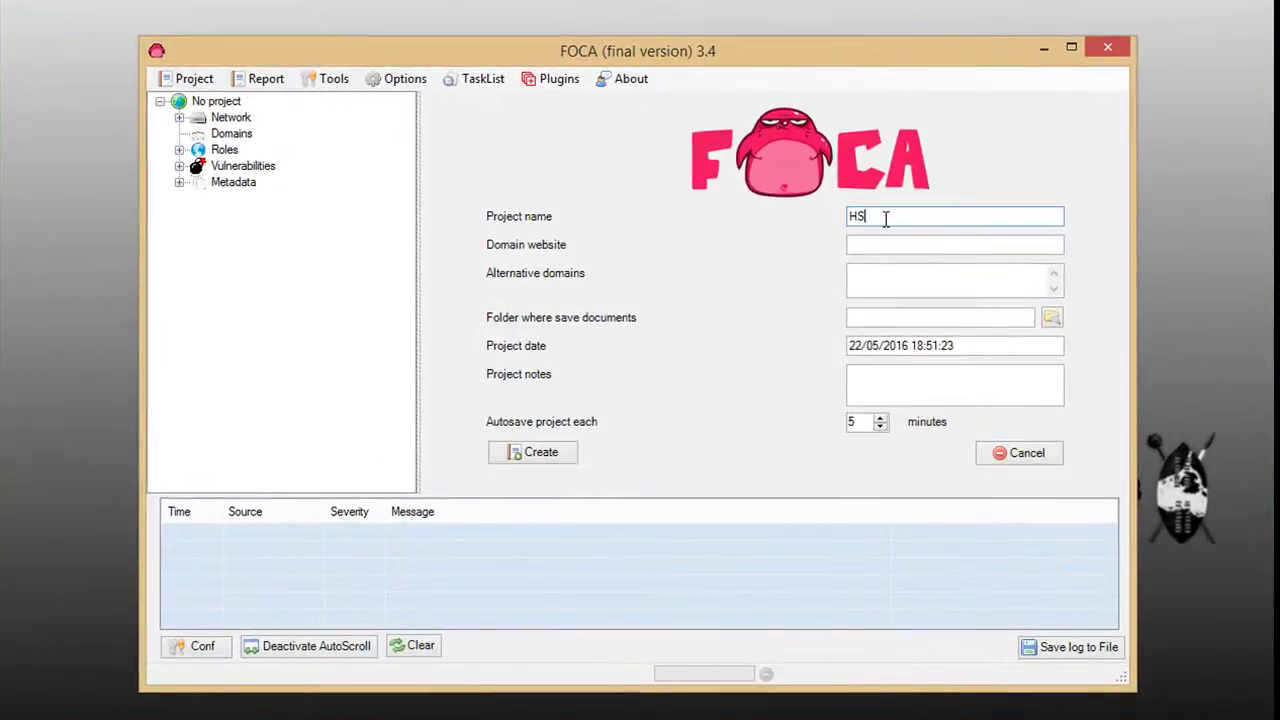
{"action": "type", "text": "BC"}
{"action": "left_click", "coordinate": [873, 246]}
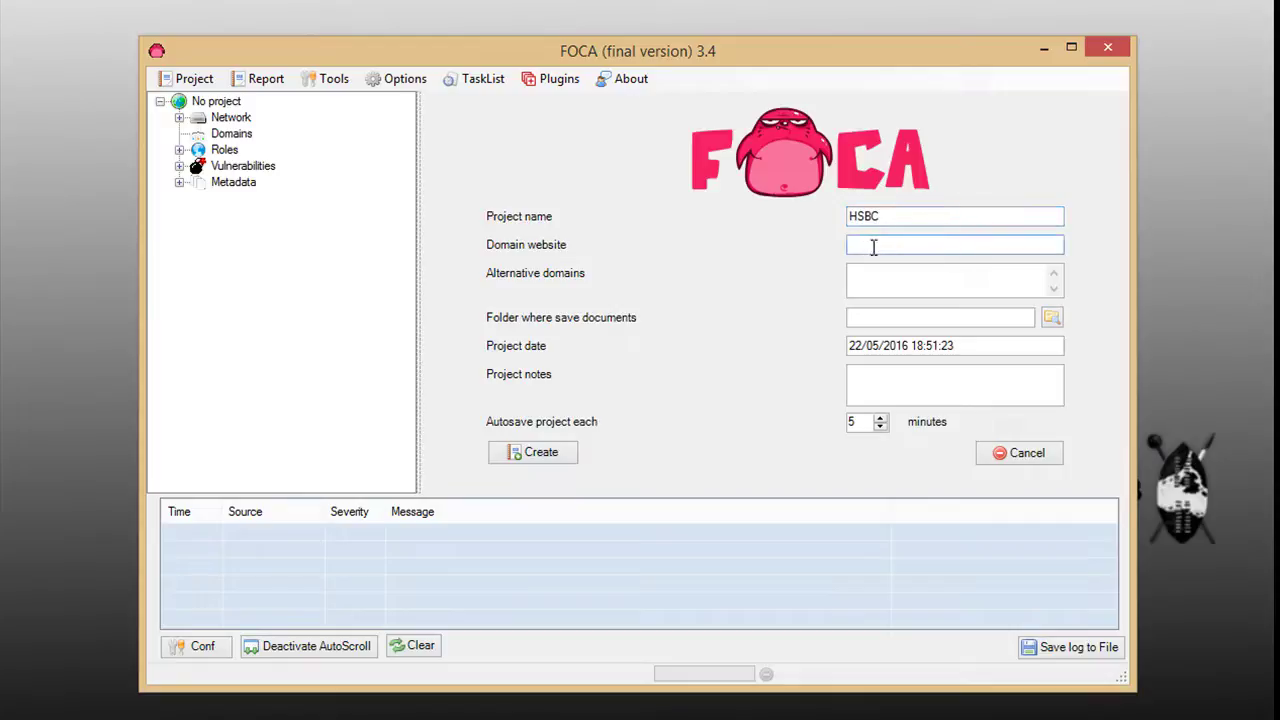
{"action": "key", "text": "ctrl+v"}
Create a new HSBC folder in C:\foca\PROJECTS as the documents save location.
{"action": "left_click", "coordinate": [1051, 318]}
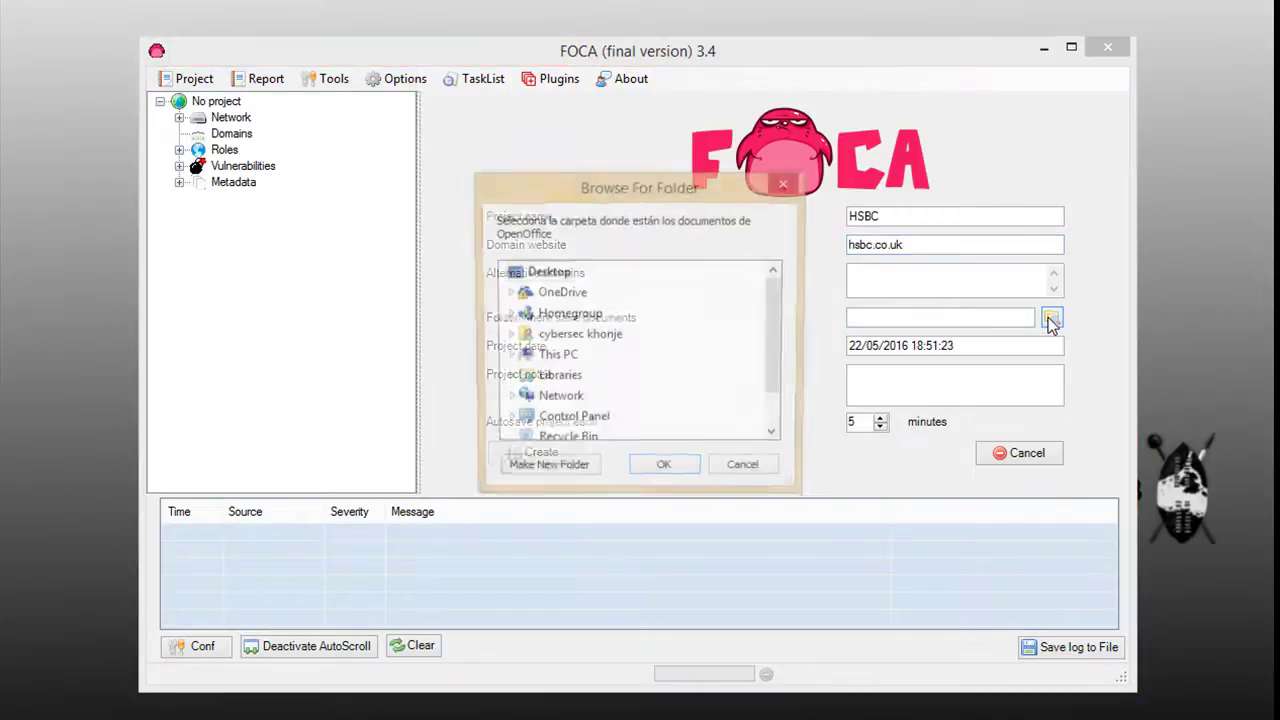
{"action": "left_click", "coordinate": [556, 358]}
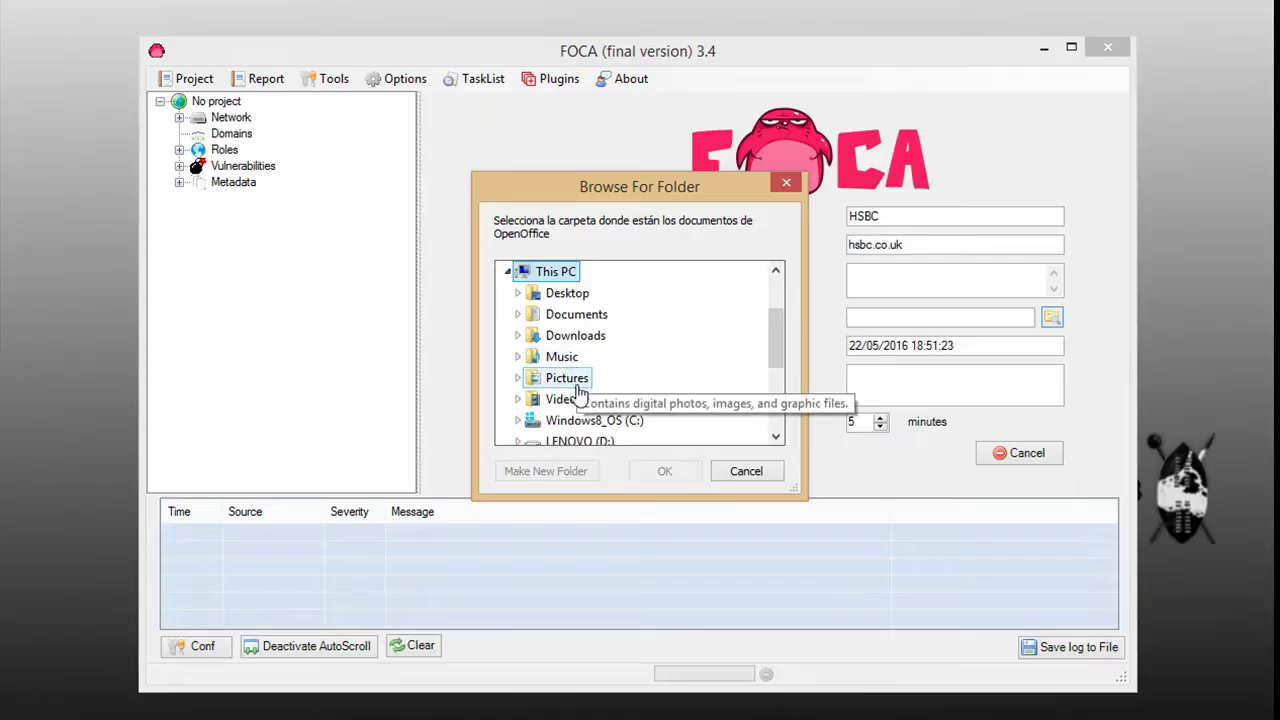
{"action": "left_click", "coordinate": [612, 422]}
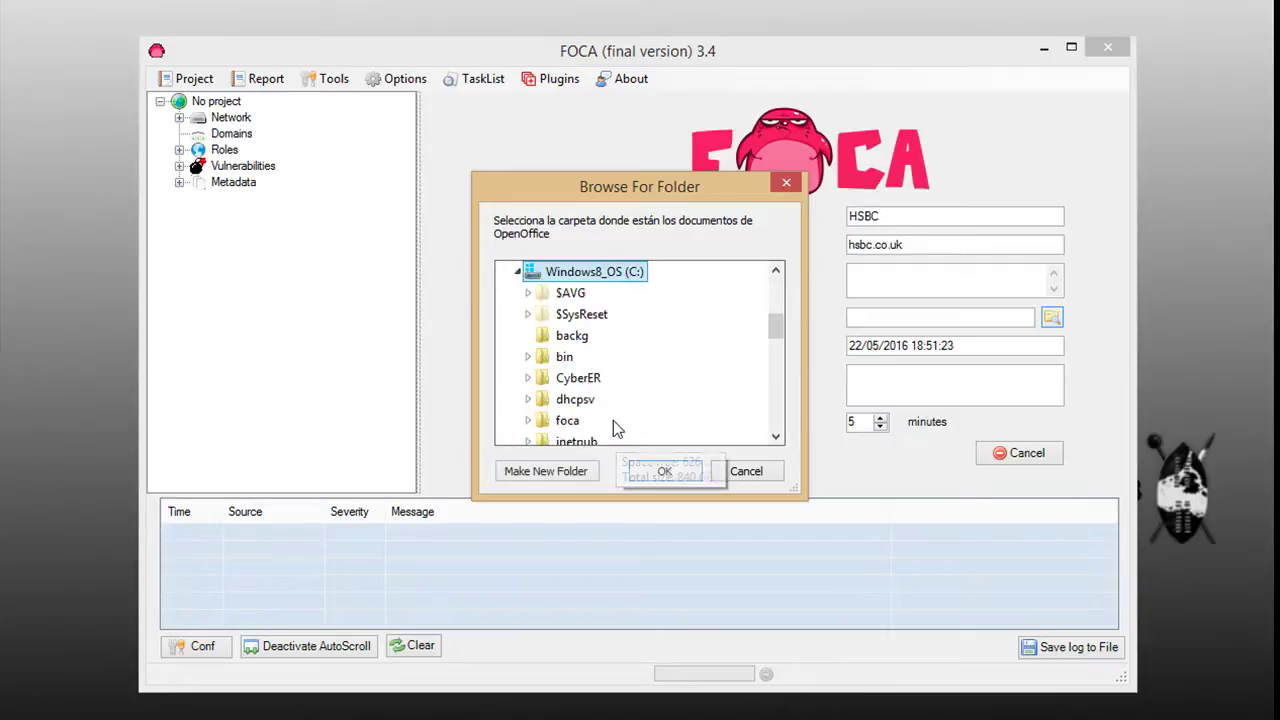
{"action": "left_click", "coordinate": [554, 428]}
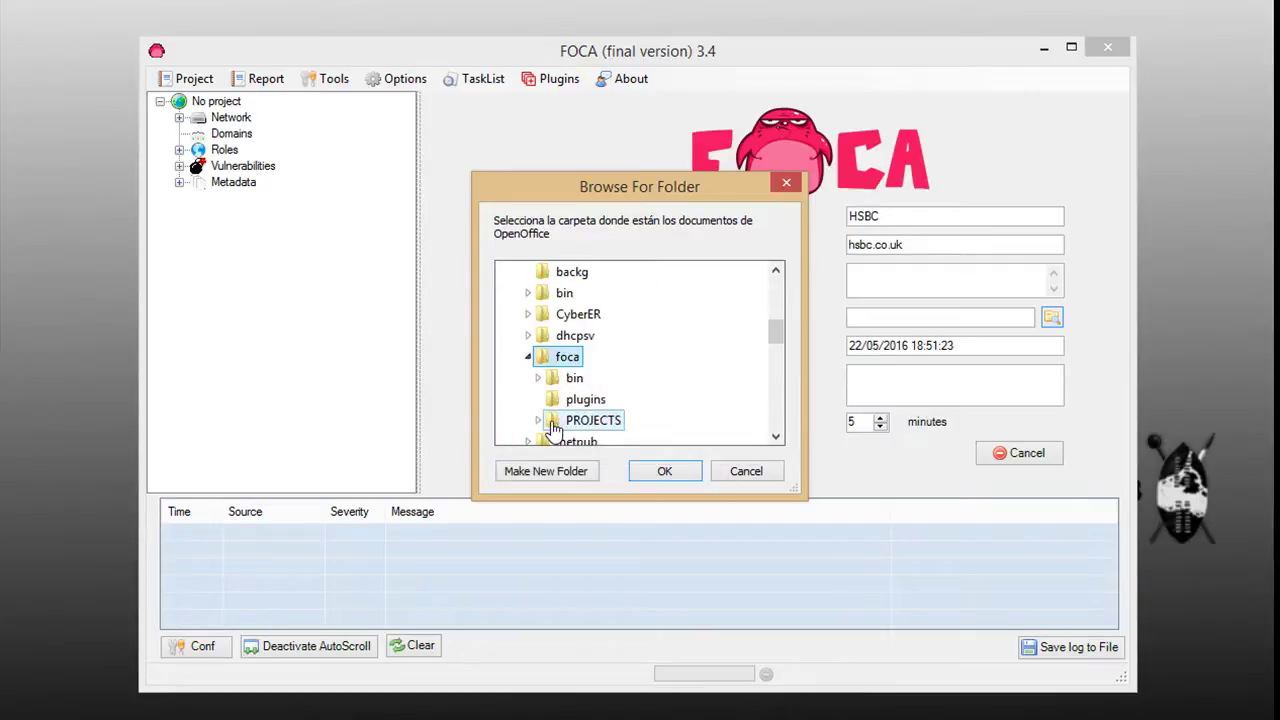
{"action": "left_click", "coordinate": [590, 424]}
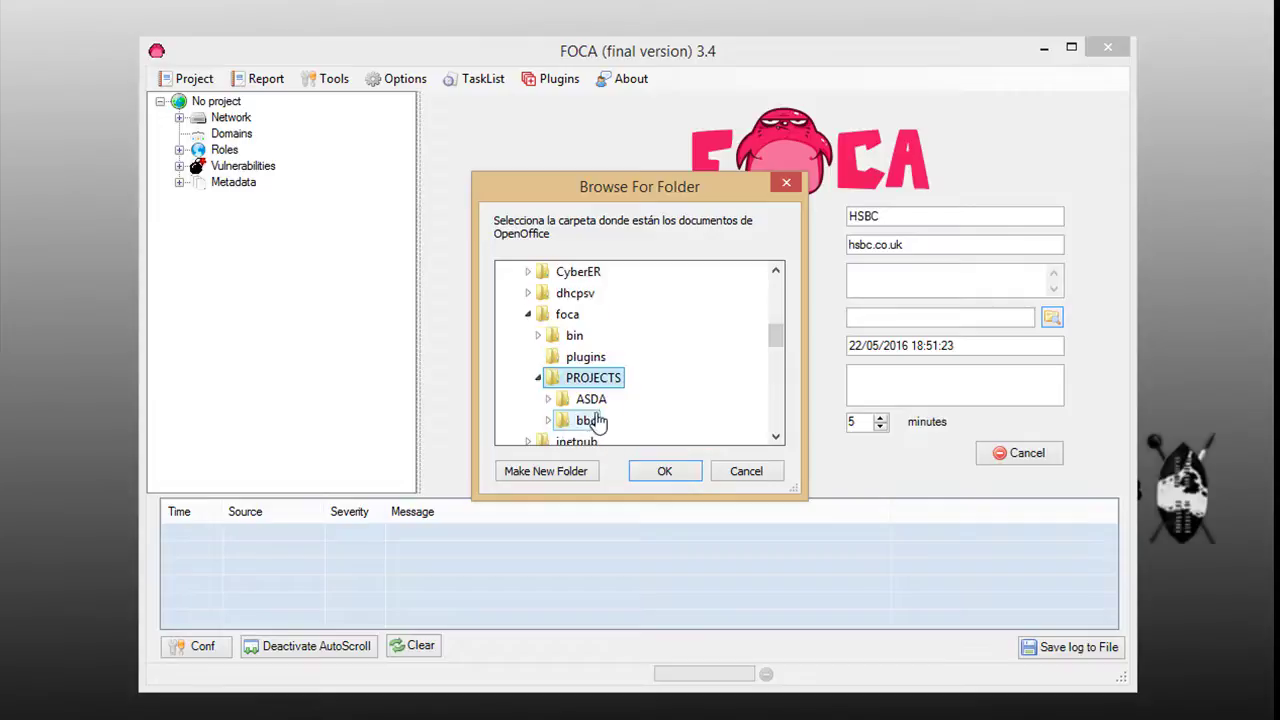
{"action": "left_click", "coordinate": [548, 471]}
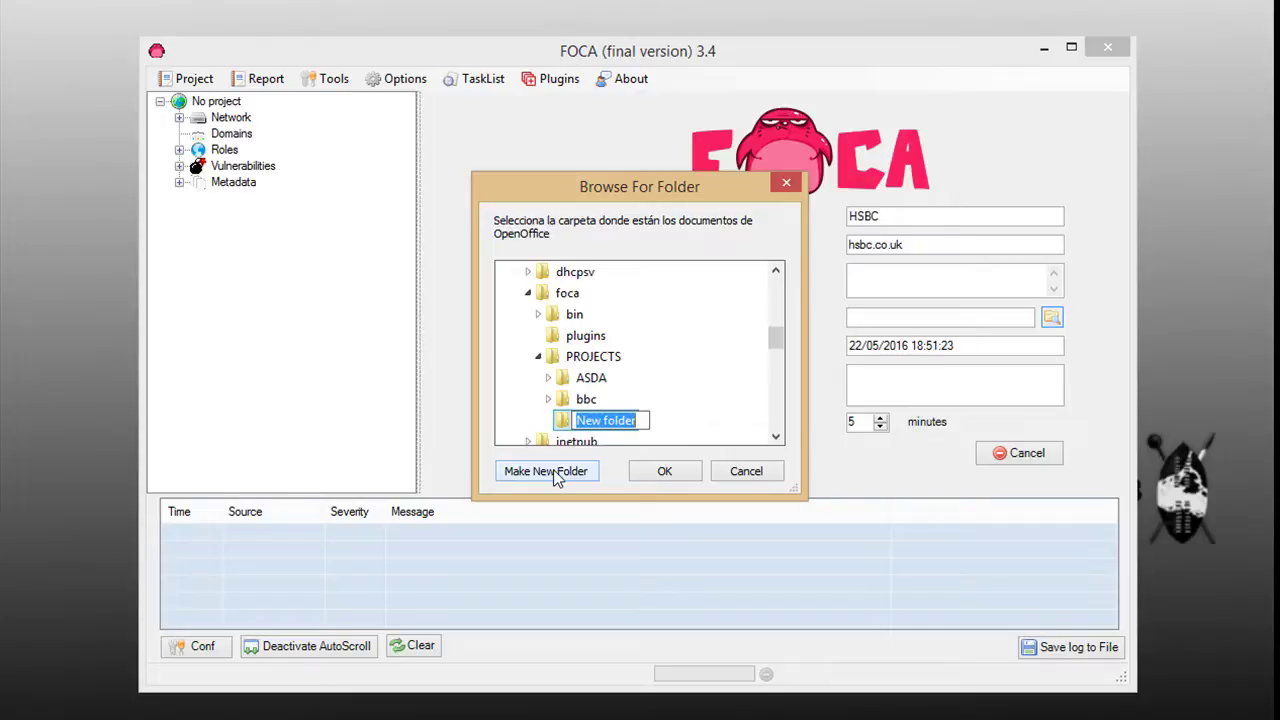
{"action": "type", "text": "HSBC"}
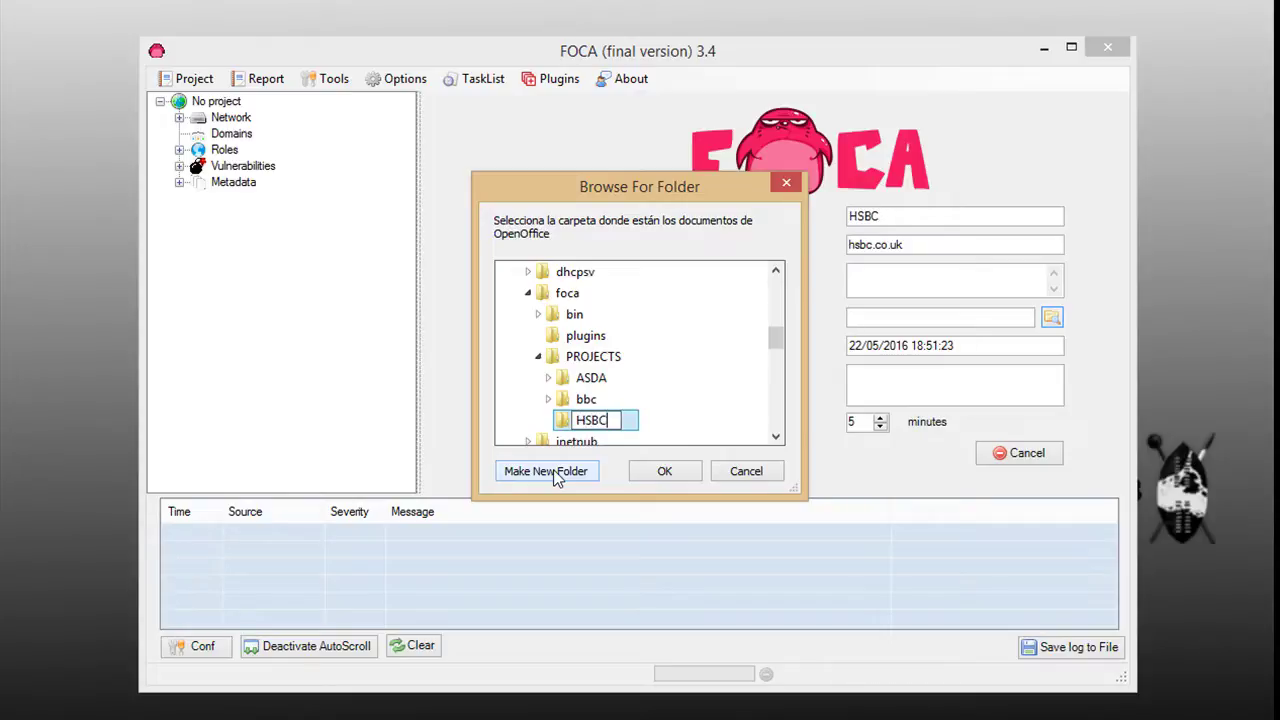
{"action": "left_click", "coordinate": [652, 471]}
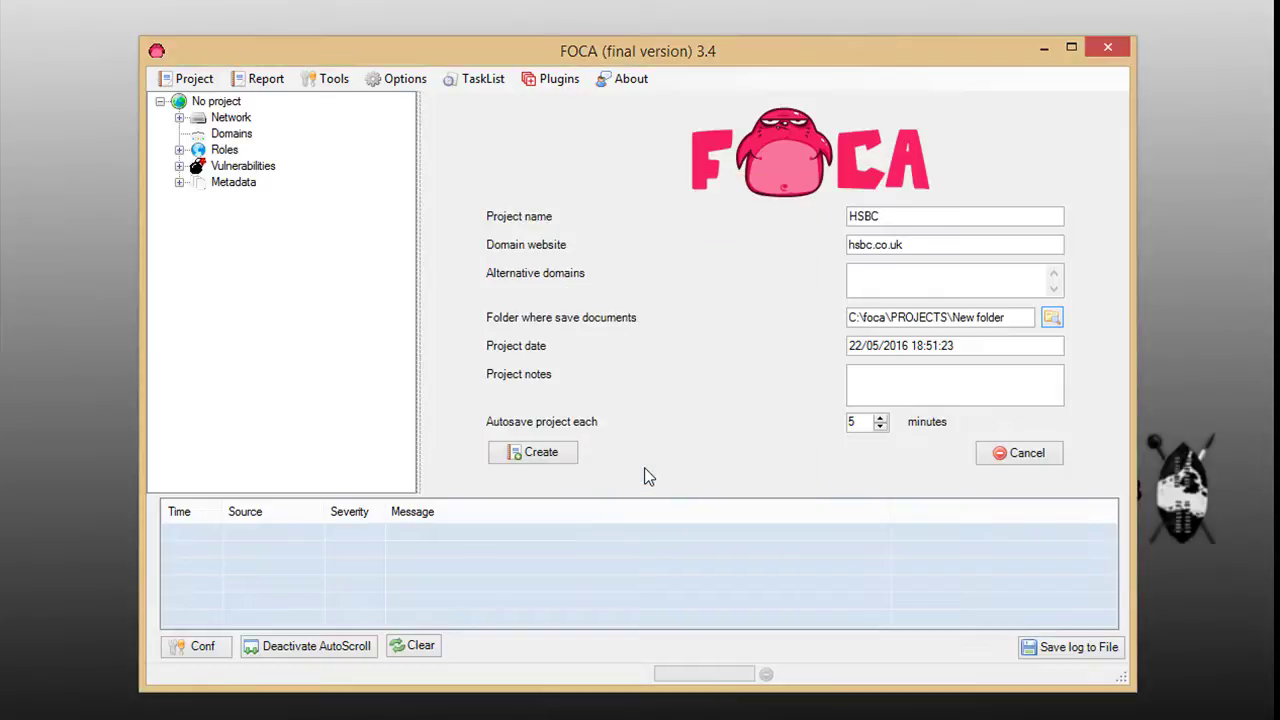
Point the documents folder to C:\foca\PROJECTS\HSBC and add notes 'colleting metadata'.
{"action": "left_click", "coordinate": [896, 390]}
{"action": "left_click", "coordinate": [1051, 317]}
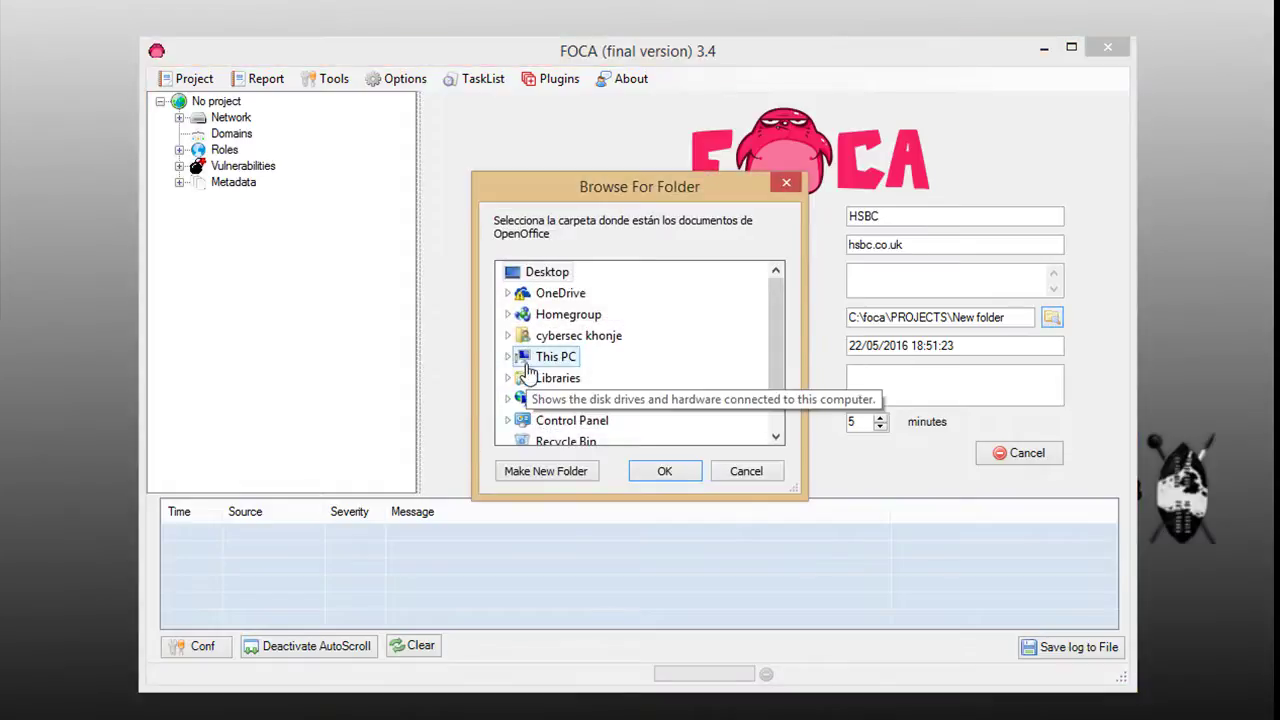
{"action": "double_click", "coordinate": [527, 362]}
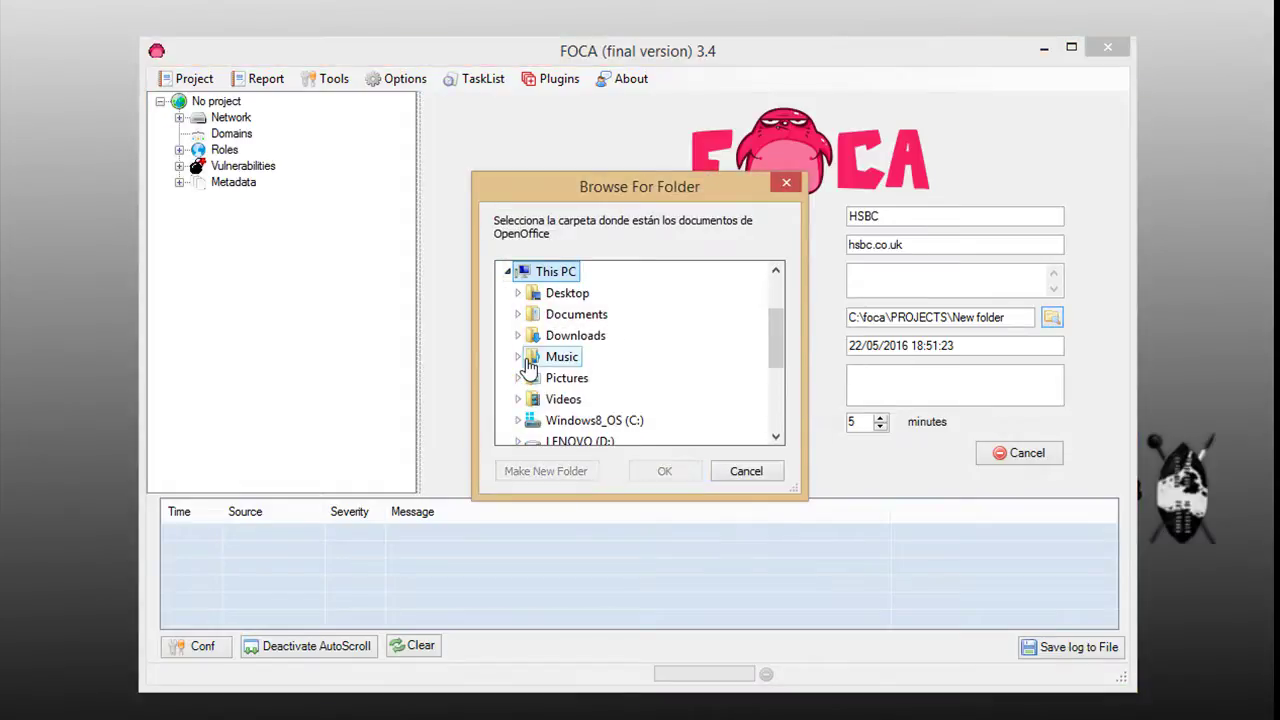
{"action": "double_click", "coordinate": [588, 416]}
{"action": "double_click", "coordinate": [567, 421]}
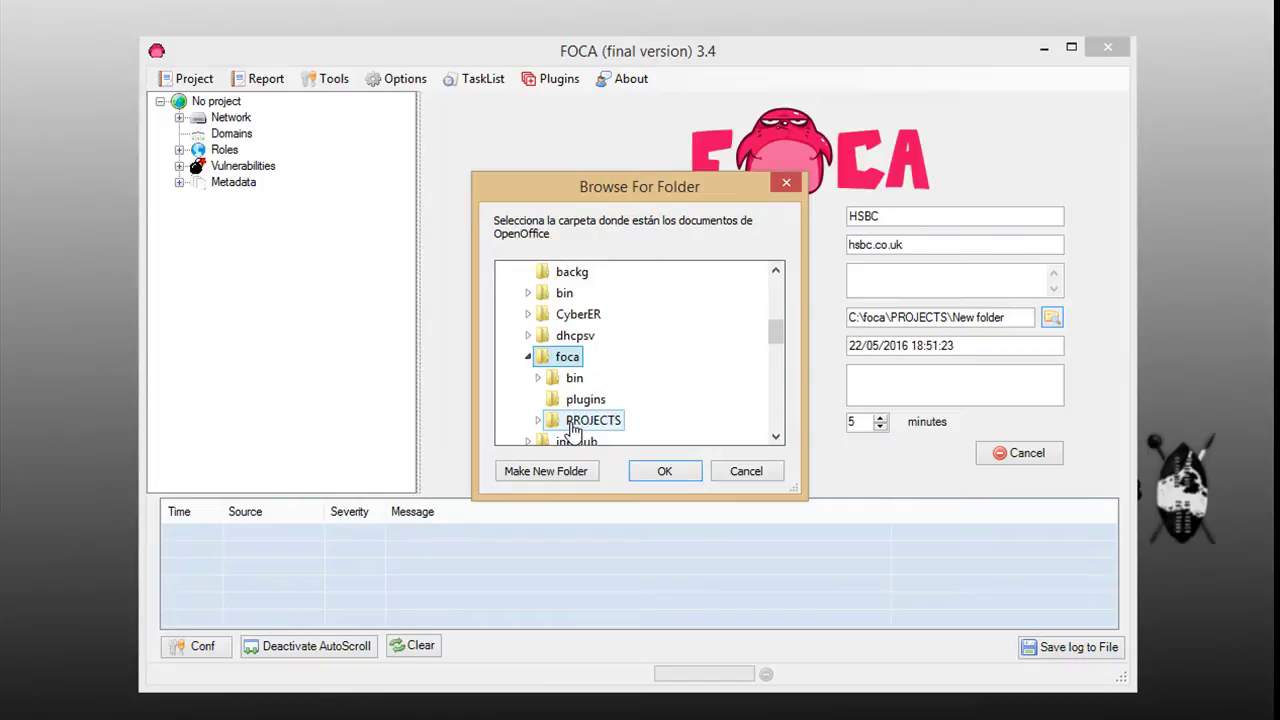
{"action": "double_click", "coordinate": [581, 424]}
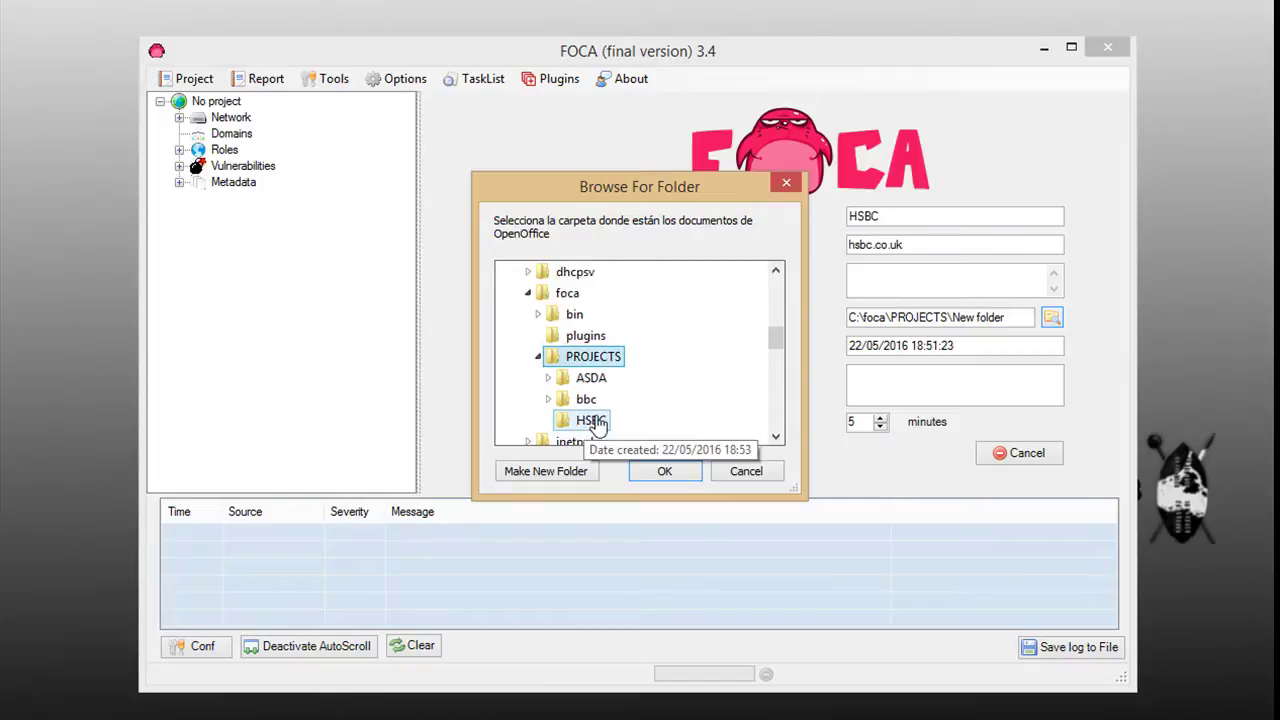
{"action": "left_click", "coordinate": [592, 421]}
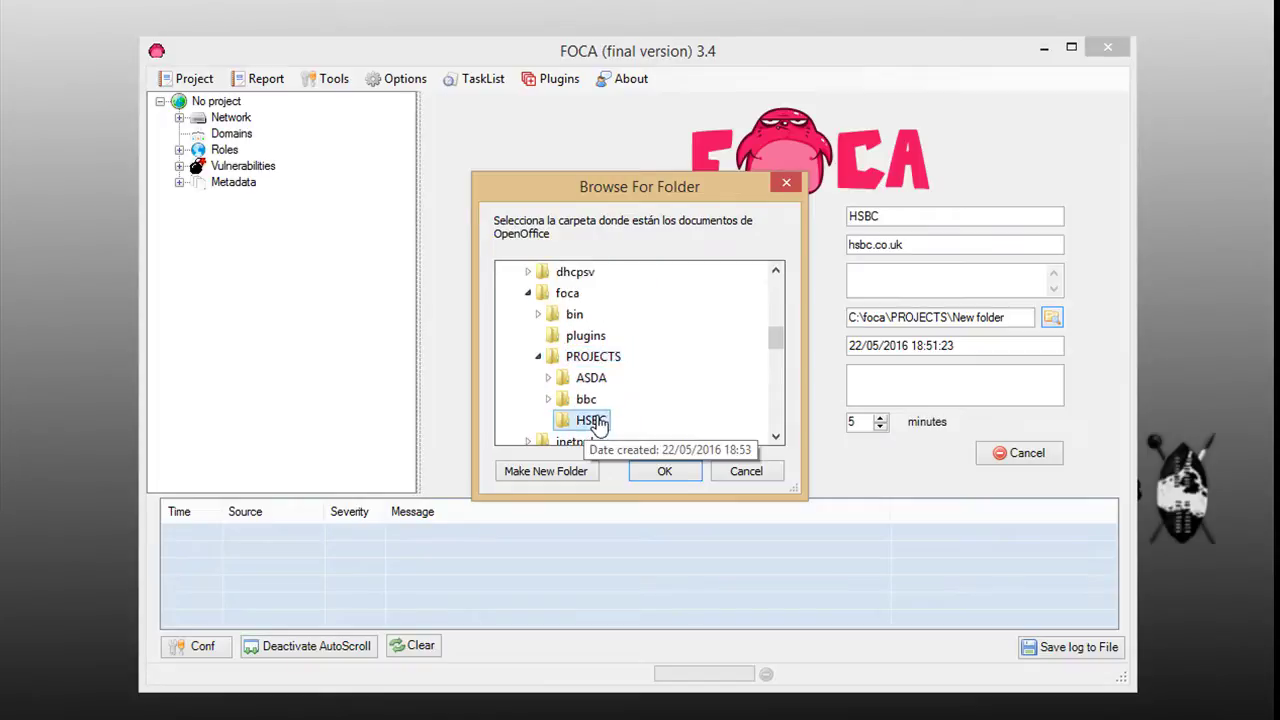
{"action": "left_click", "coordinate": [661, 472]}
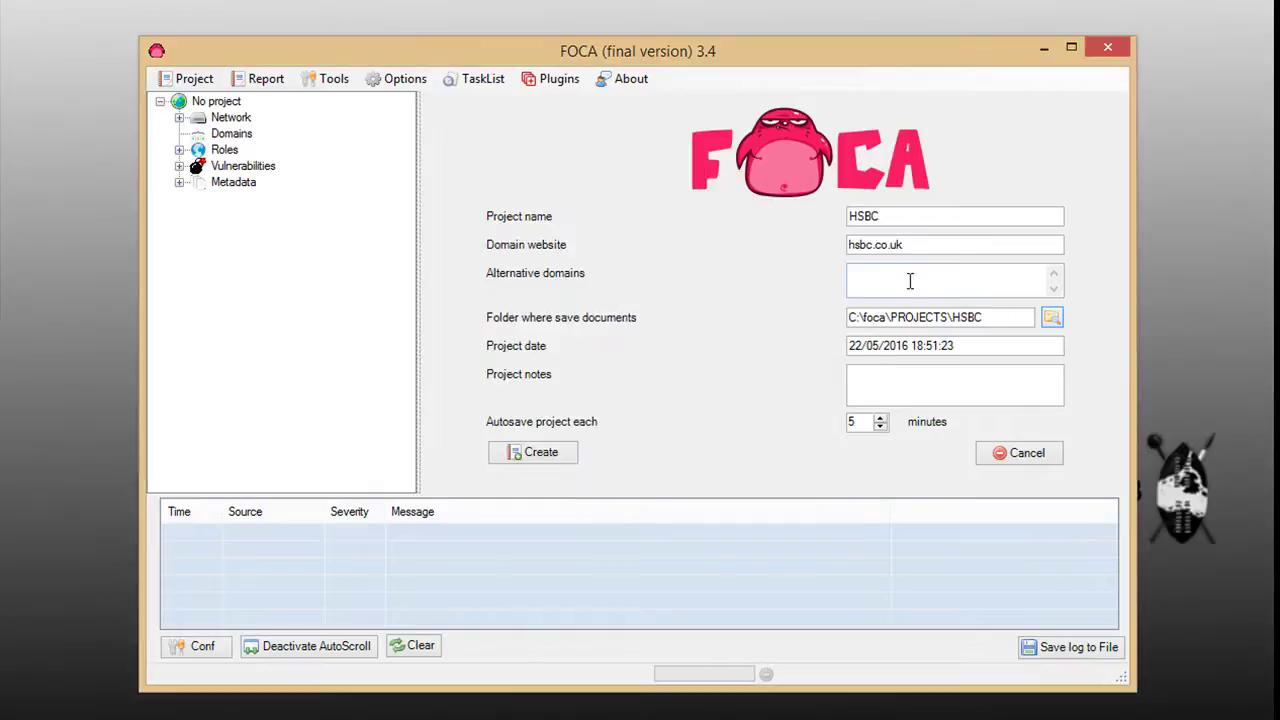
{"action": "left_click", "coordinate": [880, 378]}
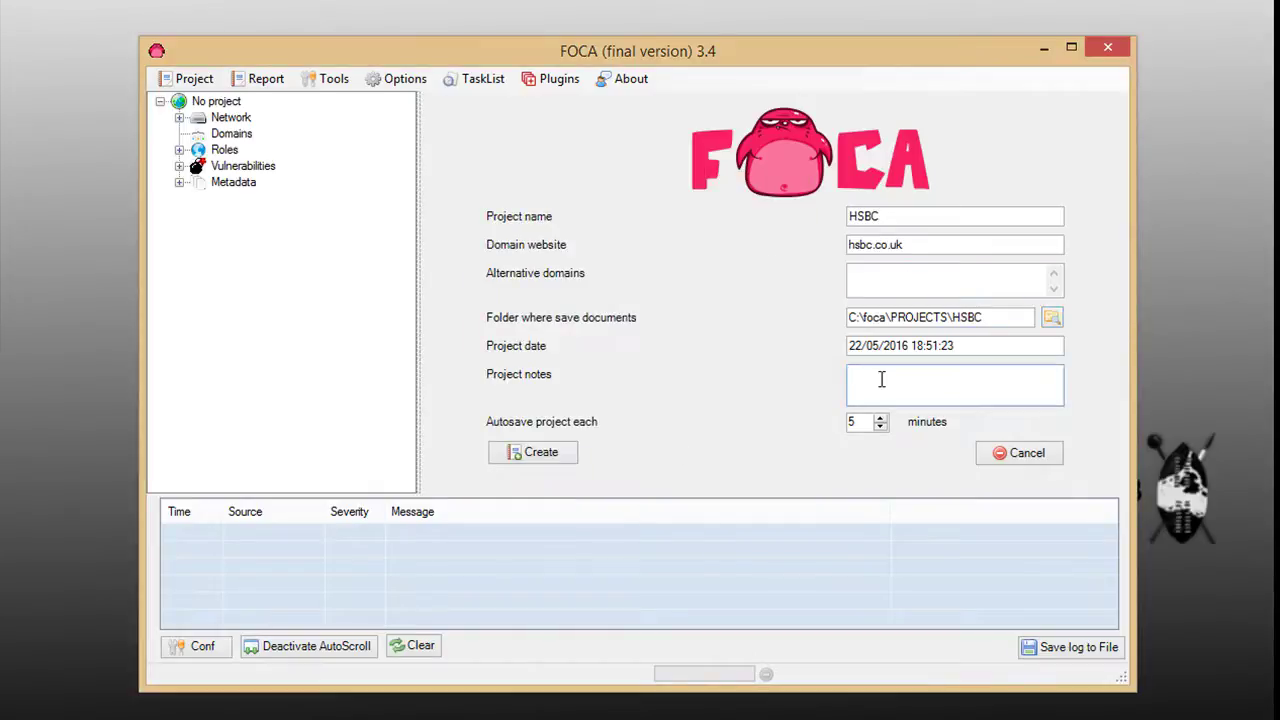
{"action": "type", "text": "colleting metadata"}
Create the project and save it as hsbc.co.uk.FOCA in C:\foca\PROJECTS\HSBC.
{"action": "left_click", "coordinate": [524, 453]}
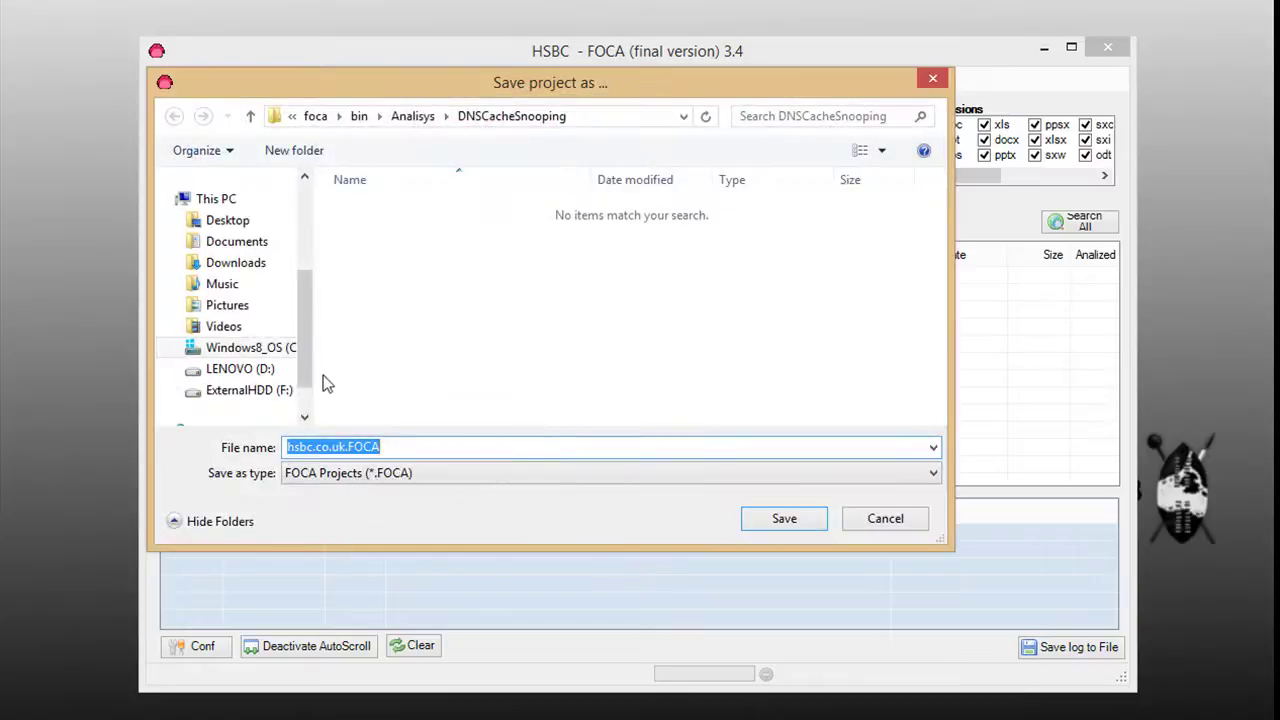
{"action": "left_click", "coordinate": [249, 355]}
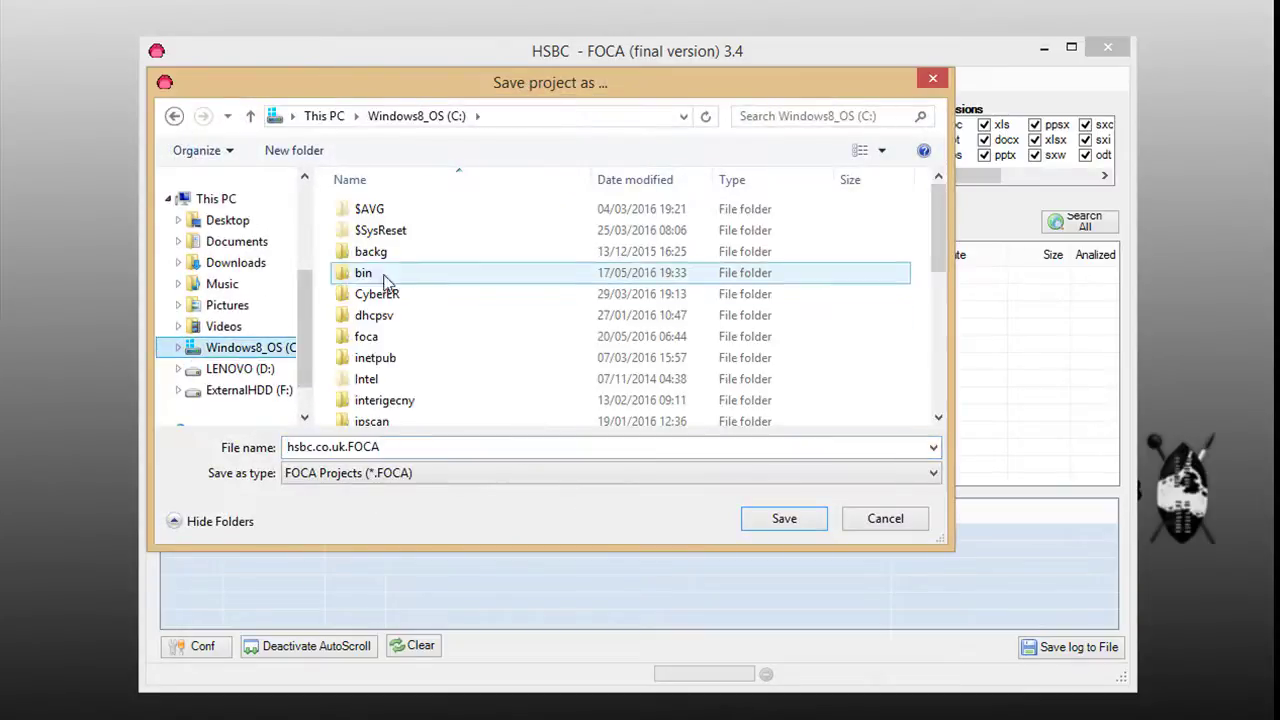
{"action": "left_click", "coordinate": [370, 339]}
{"action": "double_click", "coordinate": [372, 340]}
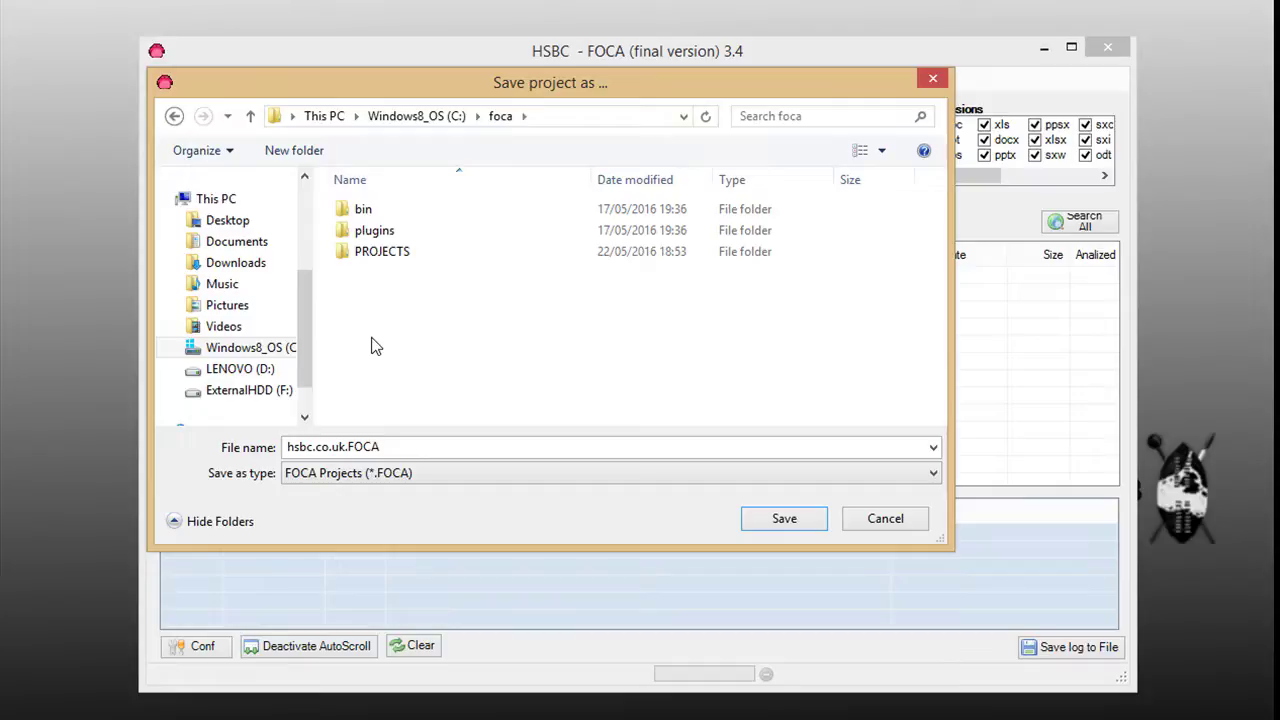
{"action": "double_click", "coordinate": [380, 271]}
{"action": "double_click", "coordinate": [378, 256]}
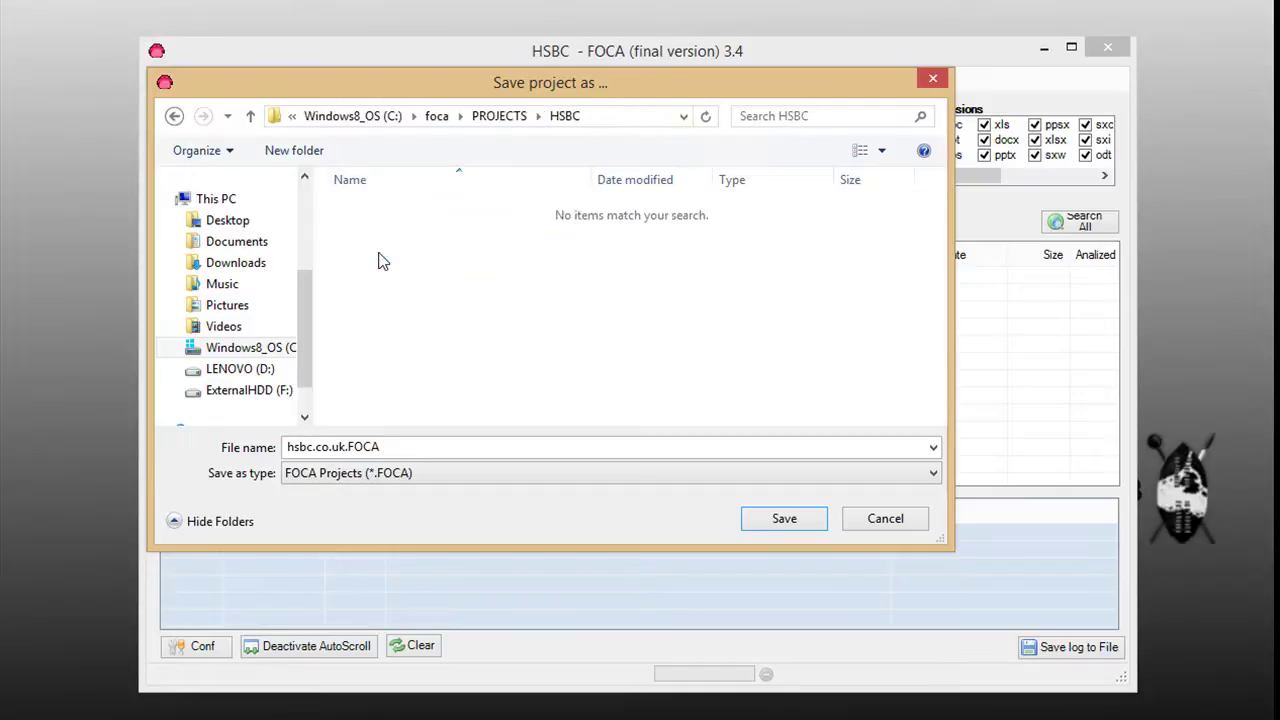
{"action": "left_click", "coordinate": [813, 528]}
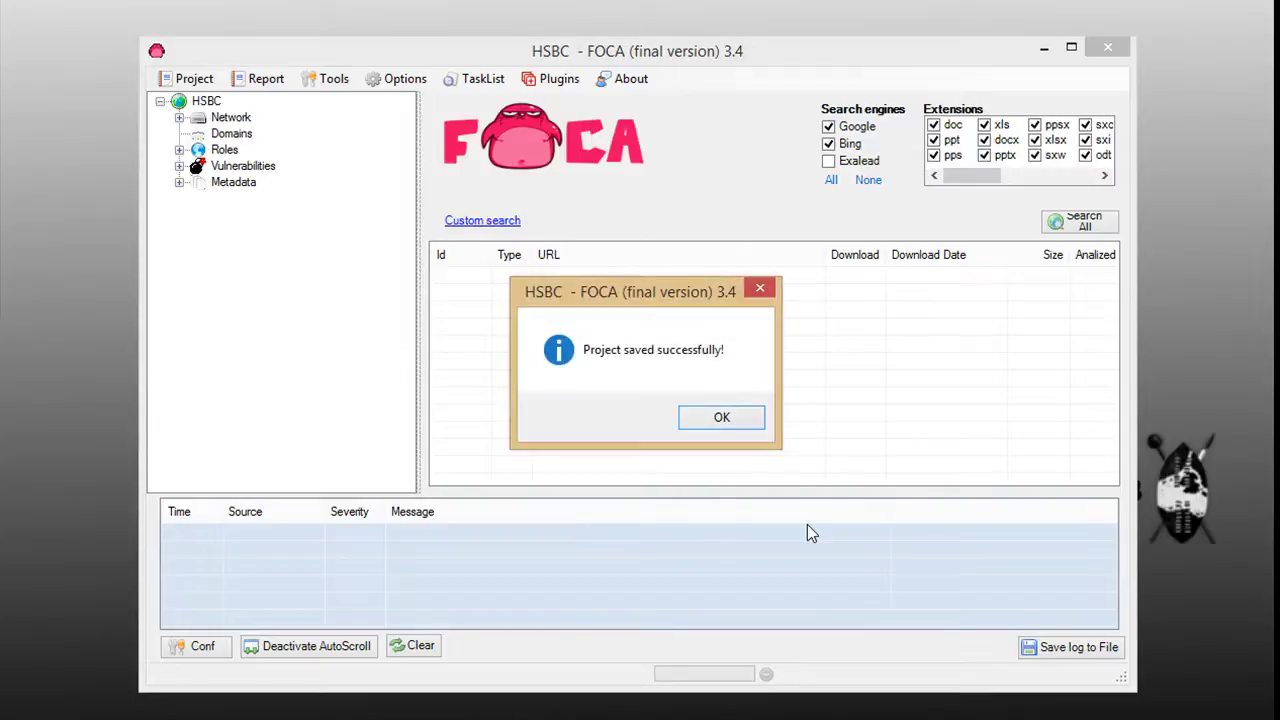
{"action": "left_click", "coordinate": [745, 425]}
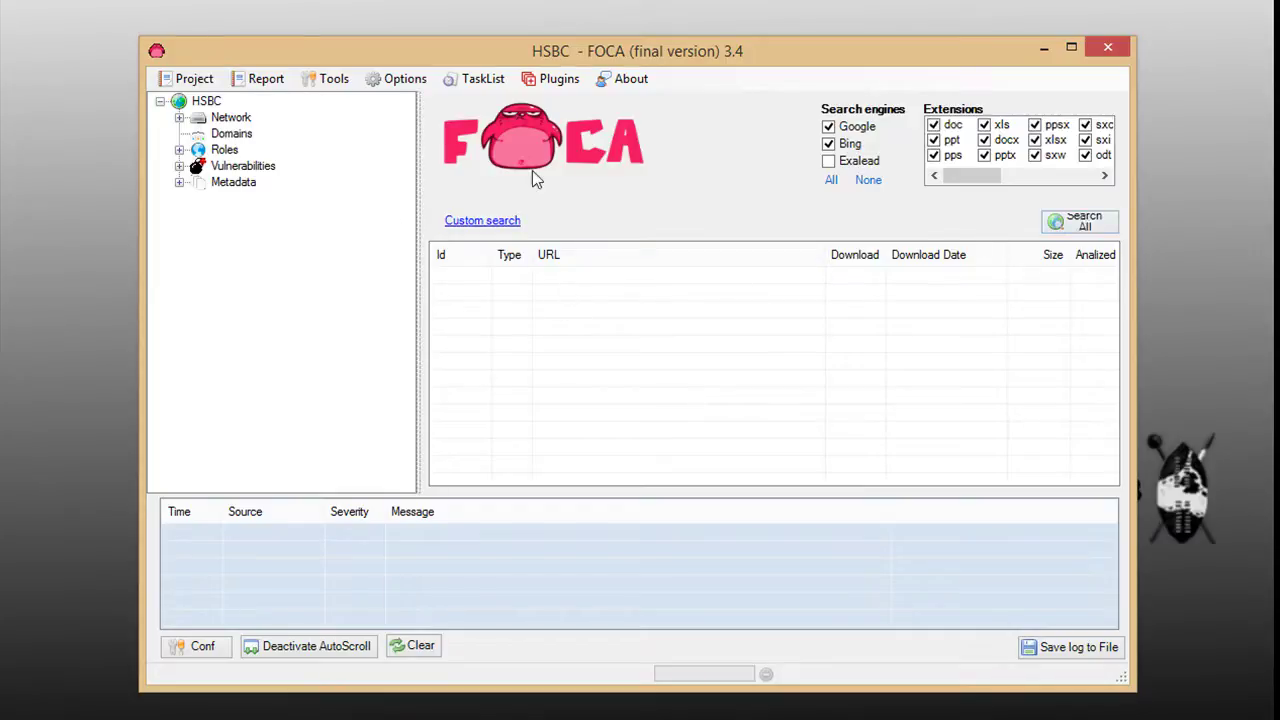
Show the Network discovery options and enlarge and reposition the FOCA window.
{"action": "left_click", "coordinate": [231, 118]}
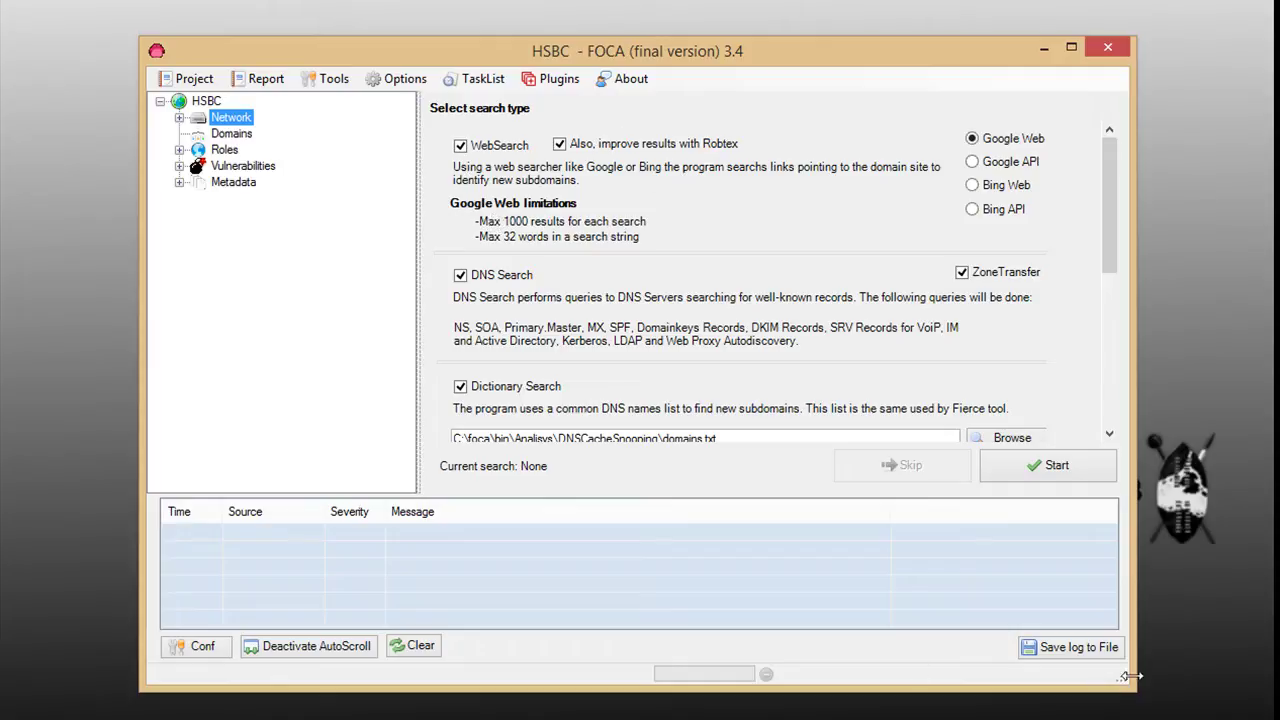
{"action": "left_click_drag", "start_coordinate": [1127, 684], "coordinate": [1162, 719]}
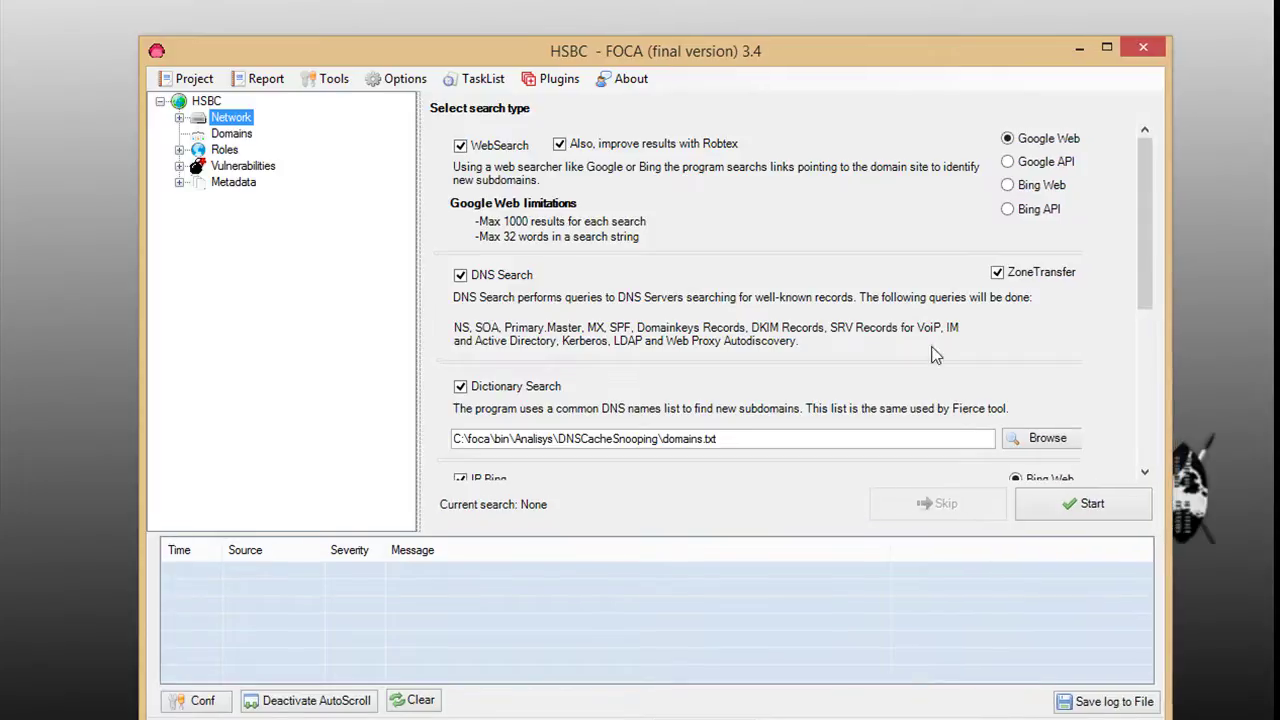
{"action": "left_click_drag", "start_coordinate": [905, 53], "coordinate": [873, 25]}
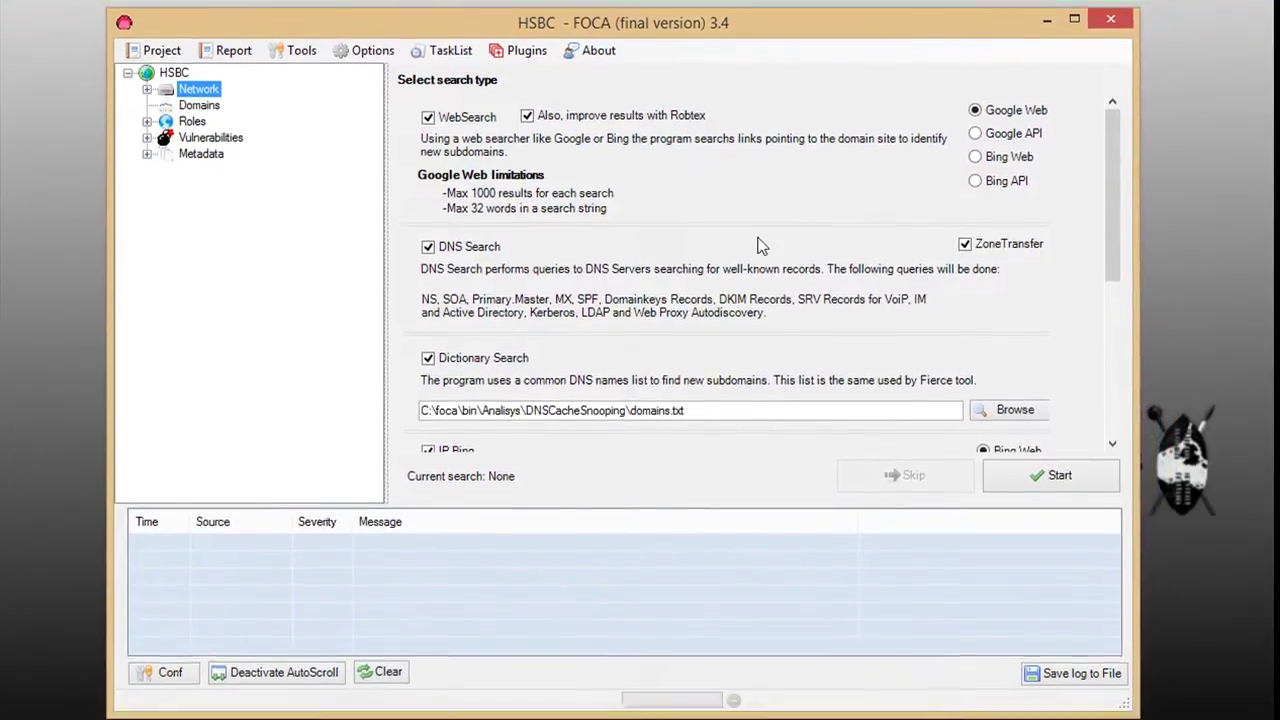
{"action": "left_click", "coordinate": [1112, 443]}
{"action": "left_click", "coordinate": [1113, 443]}
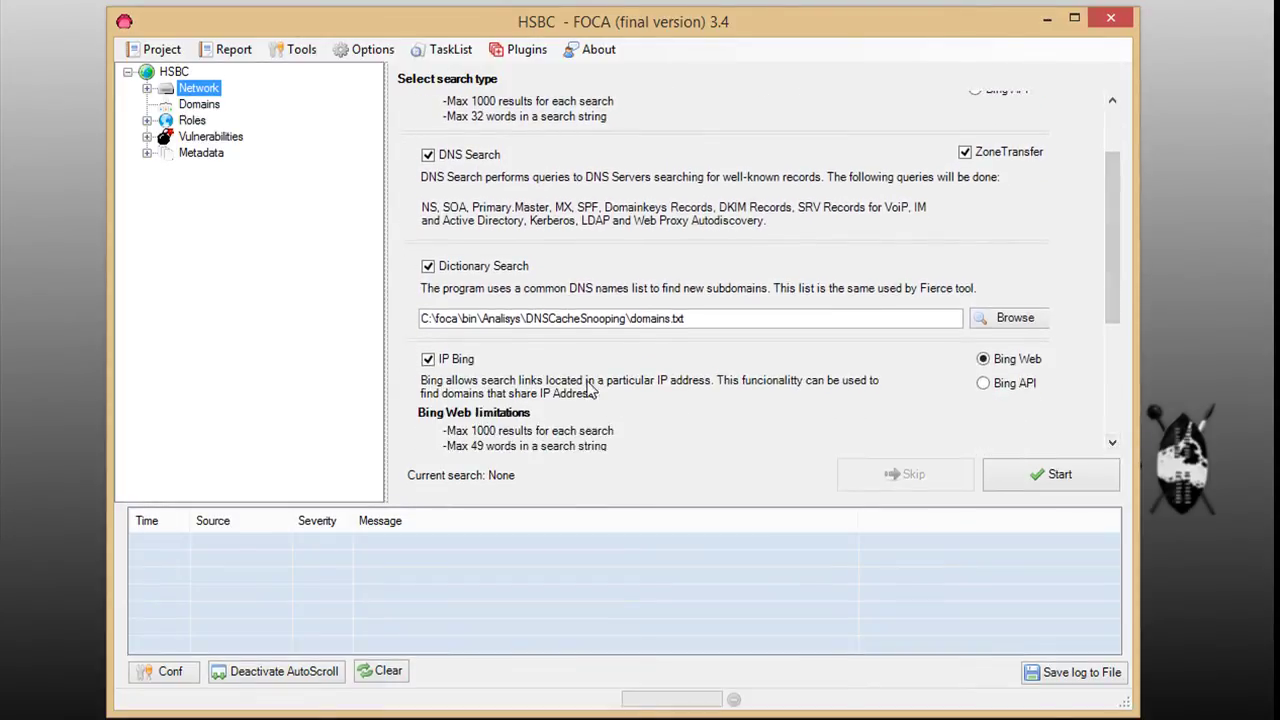
Select Domains, then expand and collapse the Roles and Vulnerabilities categories.
{"action": "left_click", "coordinate": [196, 106]}
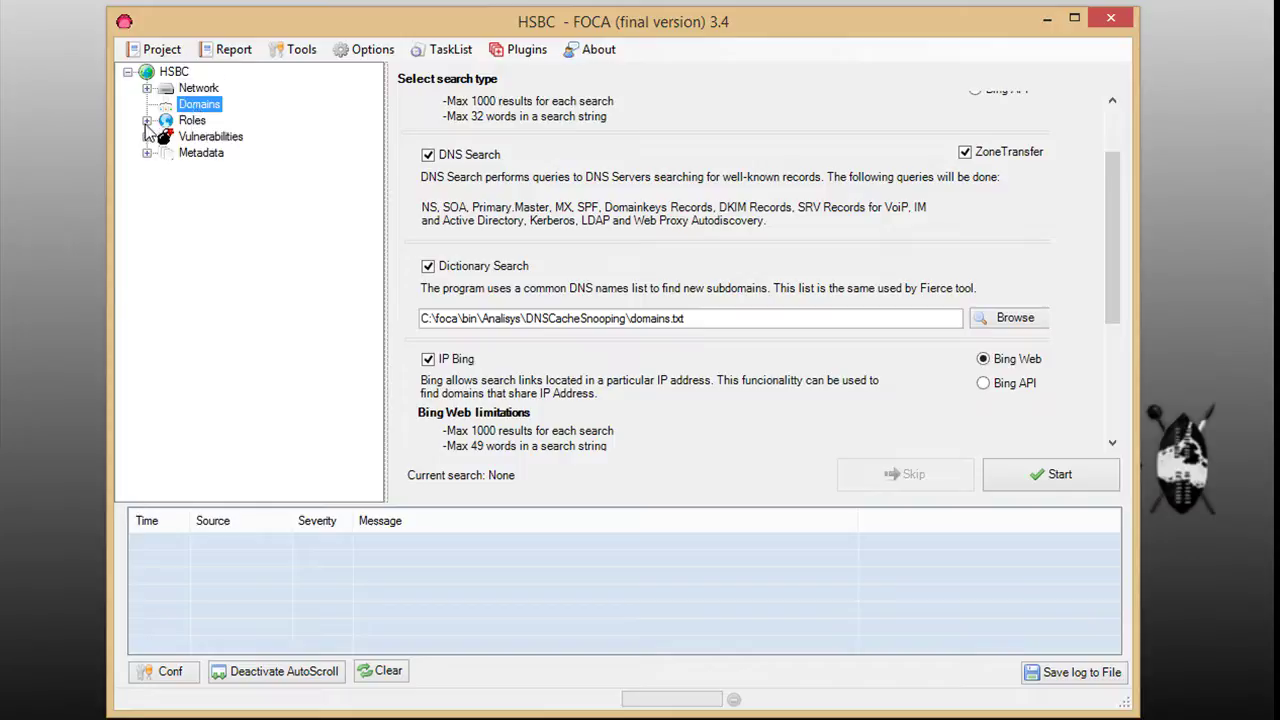
{"action": "left_click", "coordinate": [146, 122]}
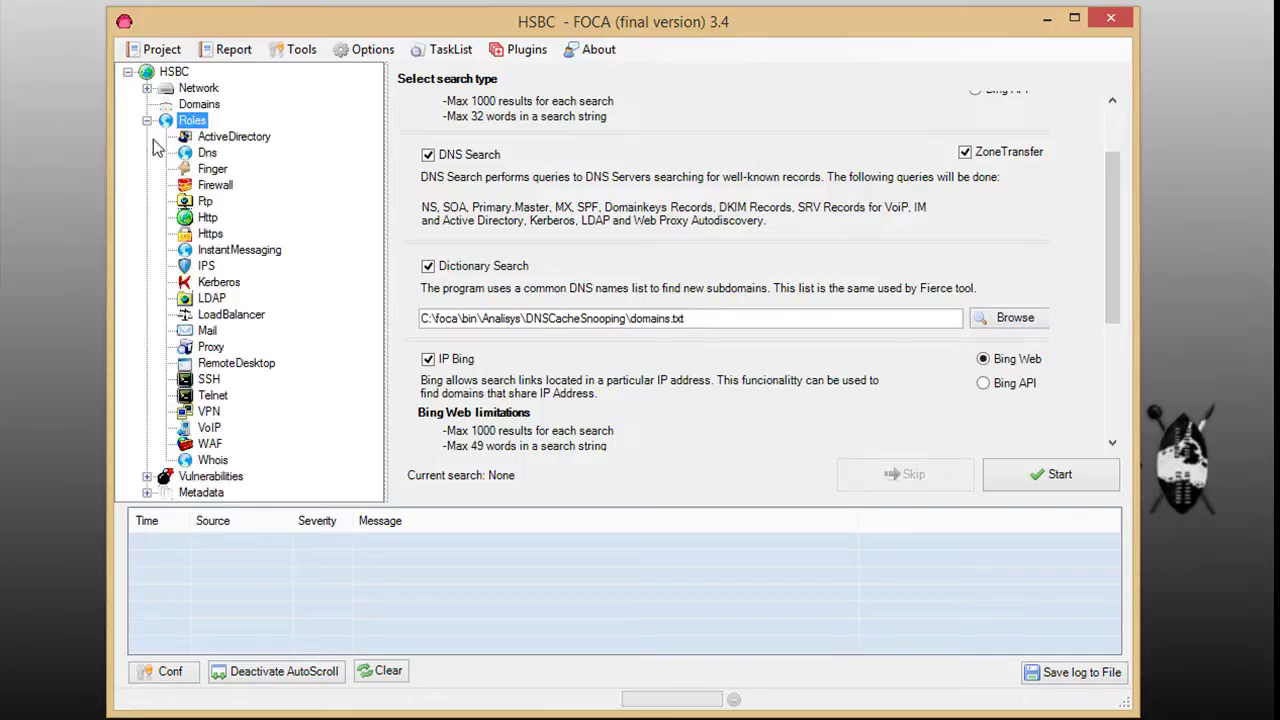
{"action": "left_click", "coordinate": [147, 121]}
{"action": "left_click", "coordinate": [148, 137]}
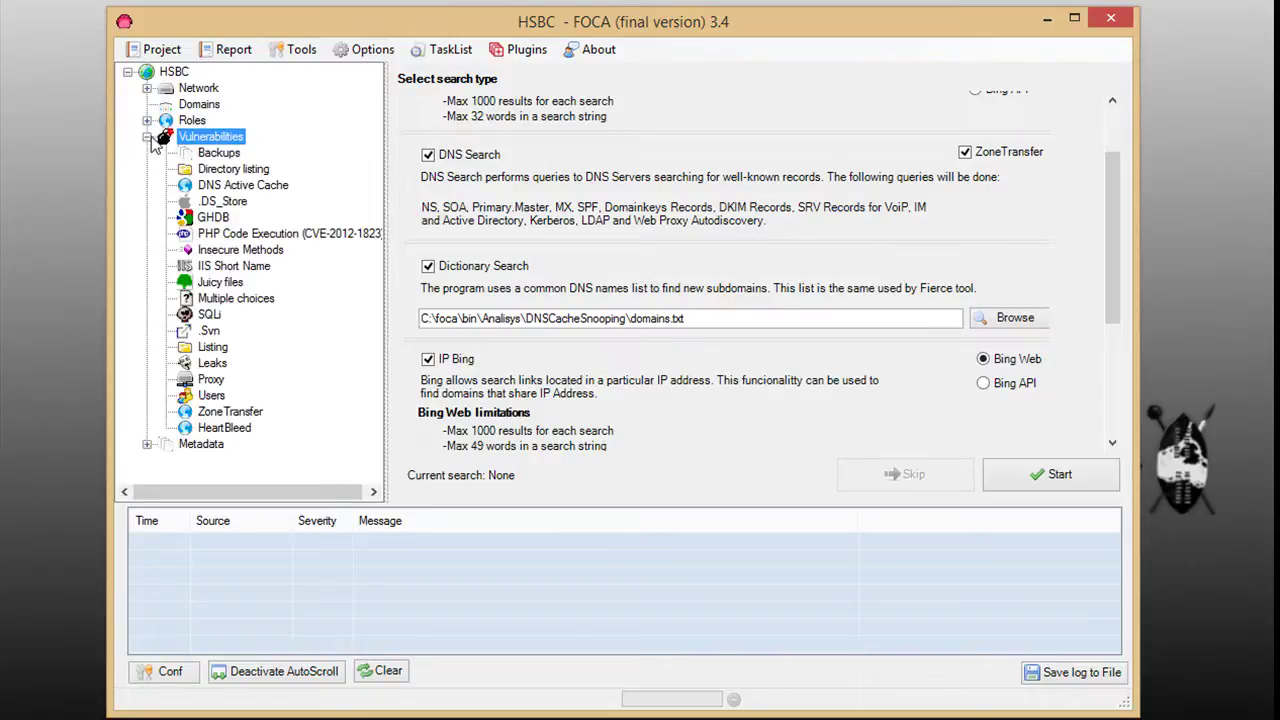
{"action": "left_click", "coordinate": [148, 137]}
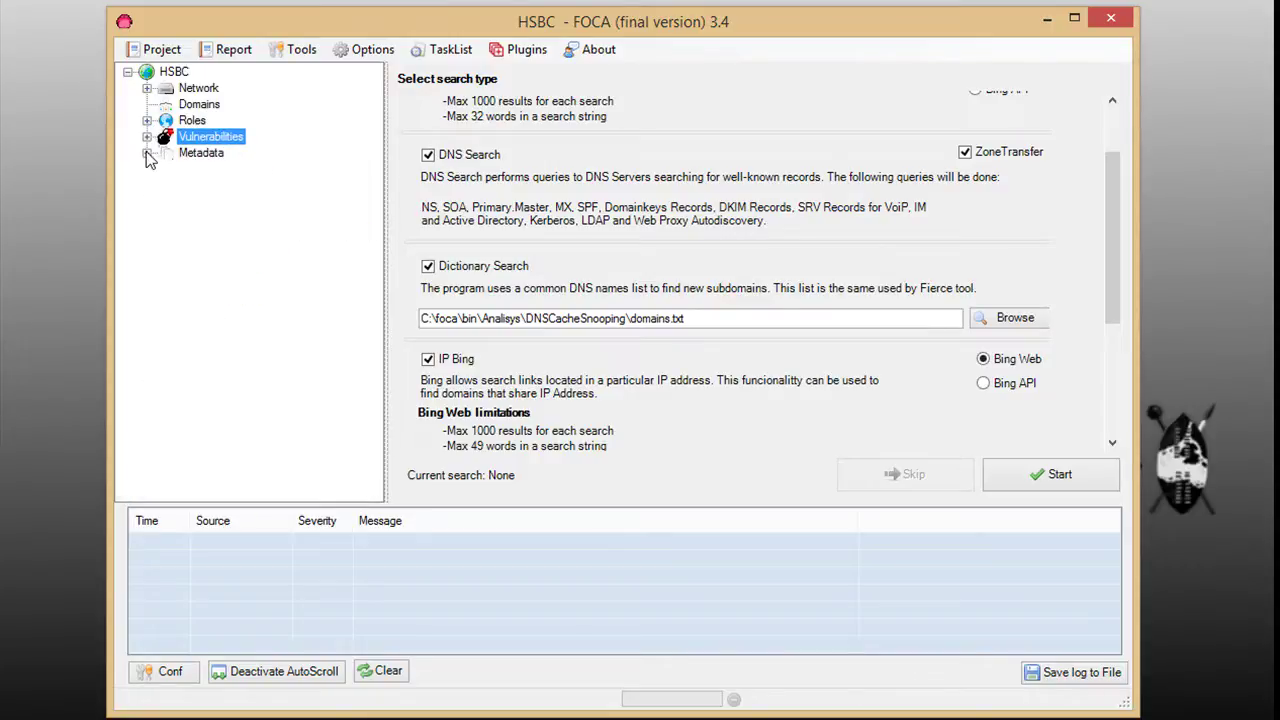
Run Search All on Google and Bing from Metadata, listing the first two xls files.
{"action": "left_click", "coordinate": [147, 155]}
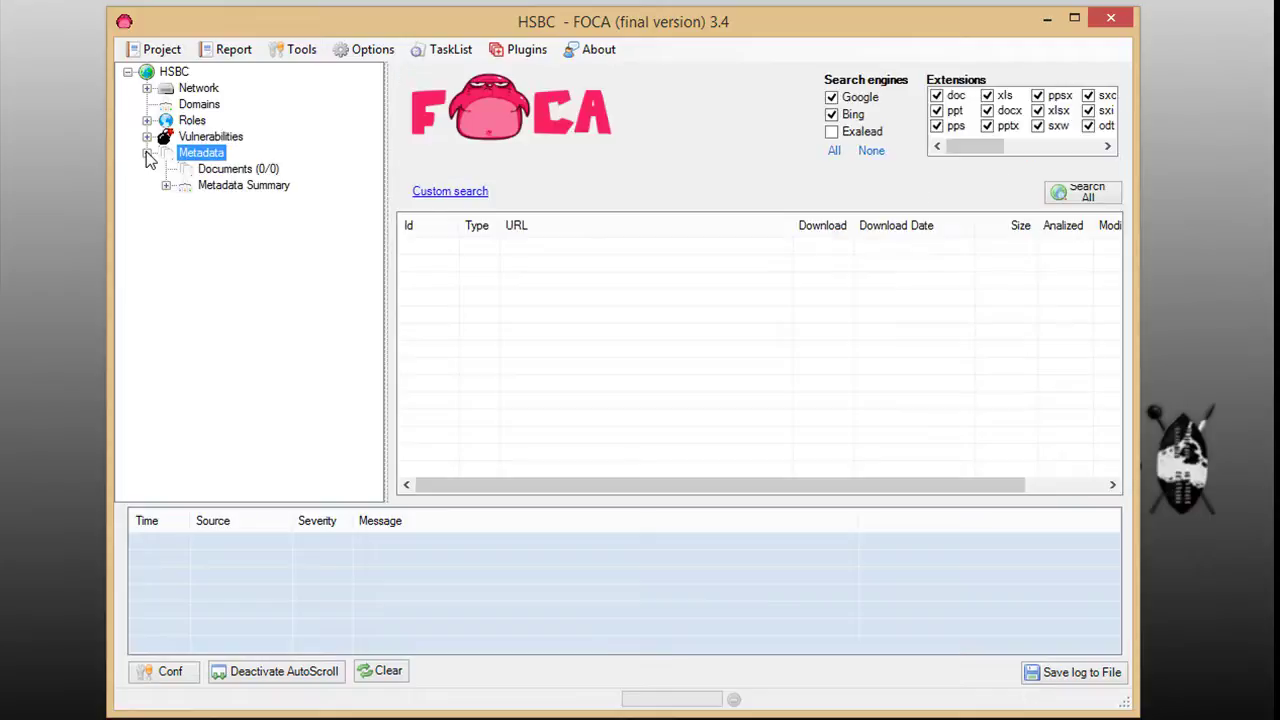
{"action": "left_click", "coordinate": [240, 188]}
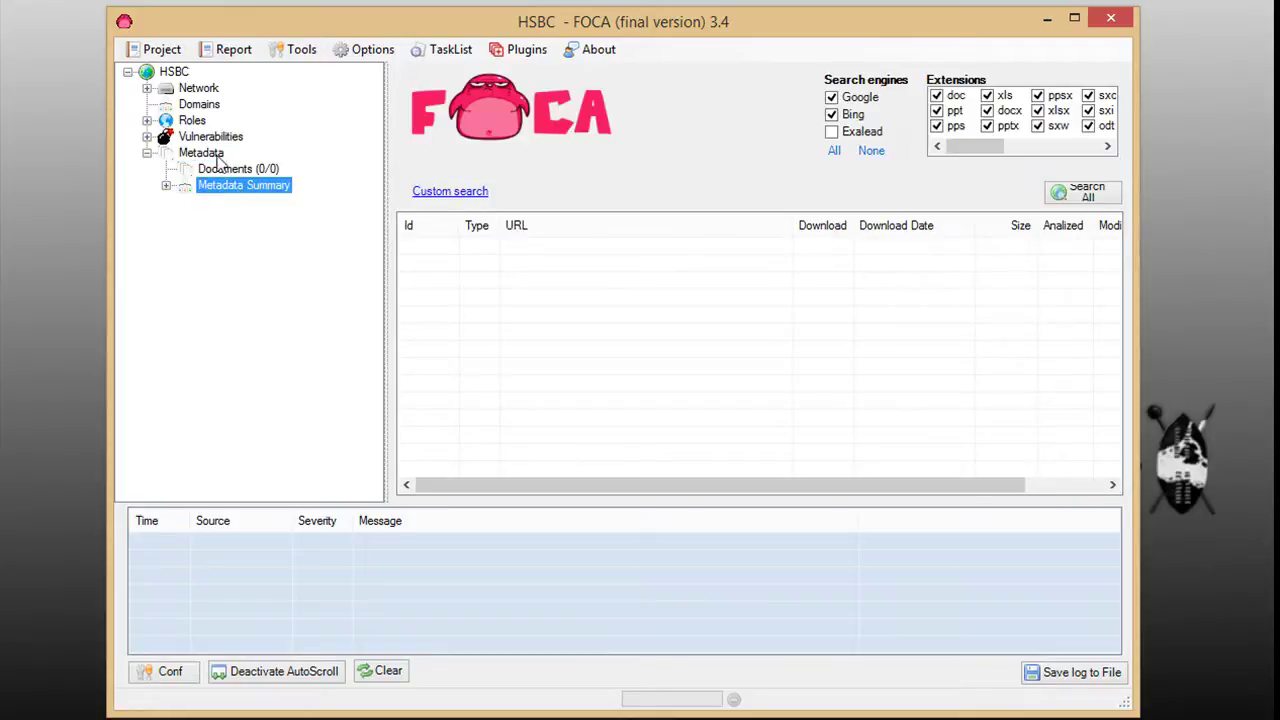
{"action": "left_click", "coordinate": [215, 156]}
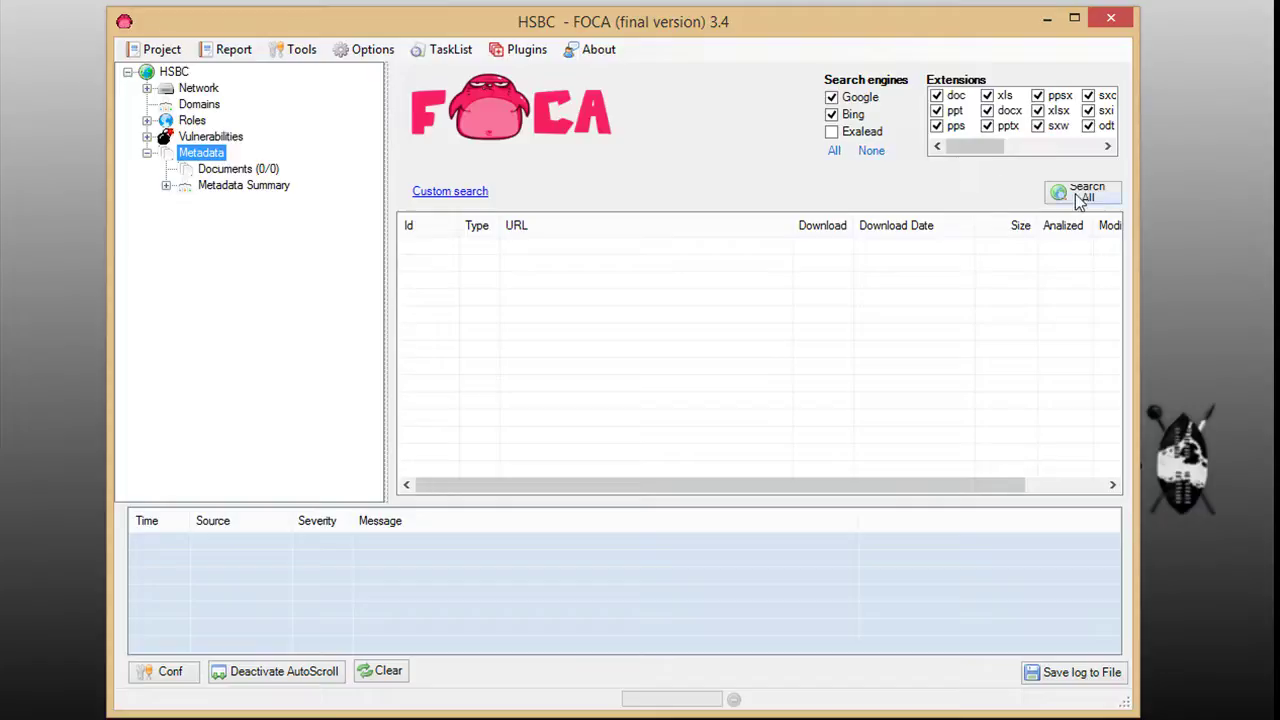
{"action": "left_click", "coordinate": [1086, 197]}
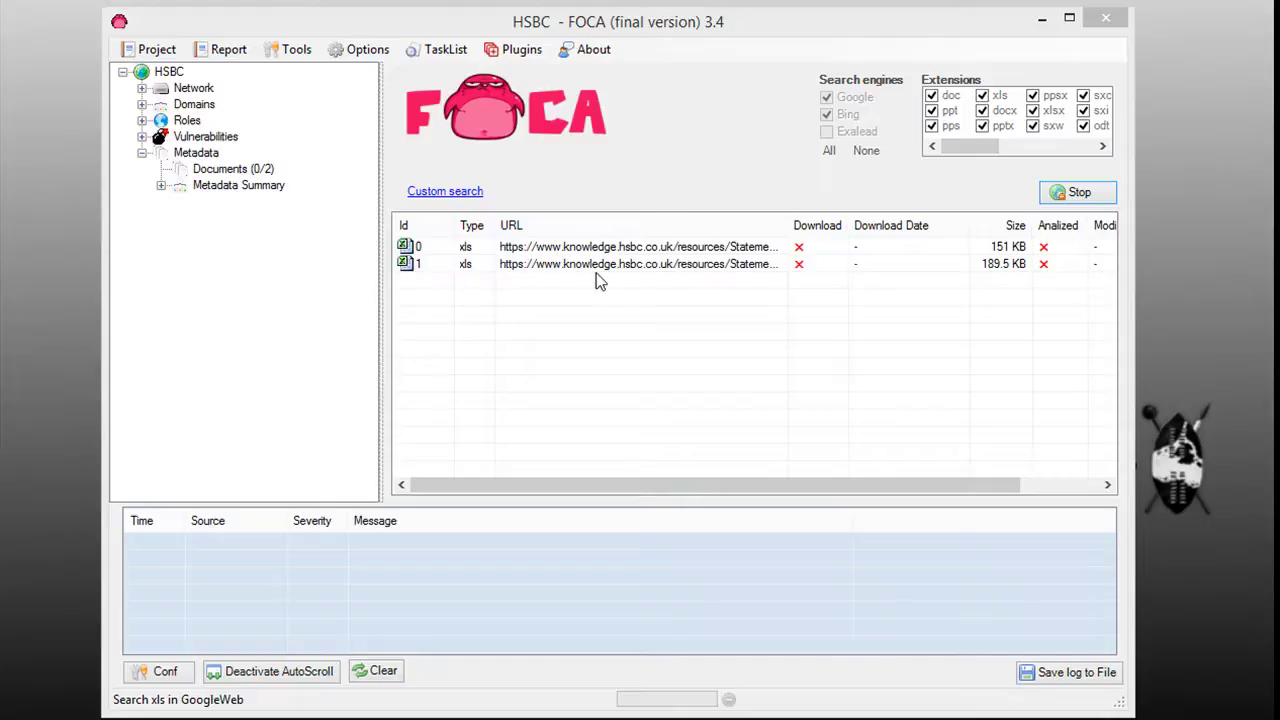
{"action": "left_click", "coordinate": [664, 252]}
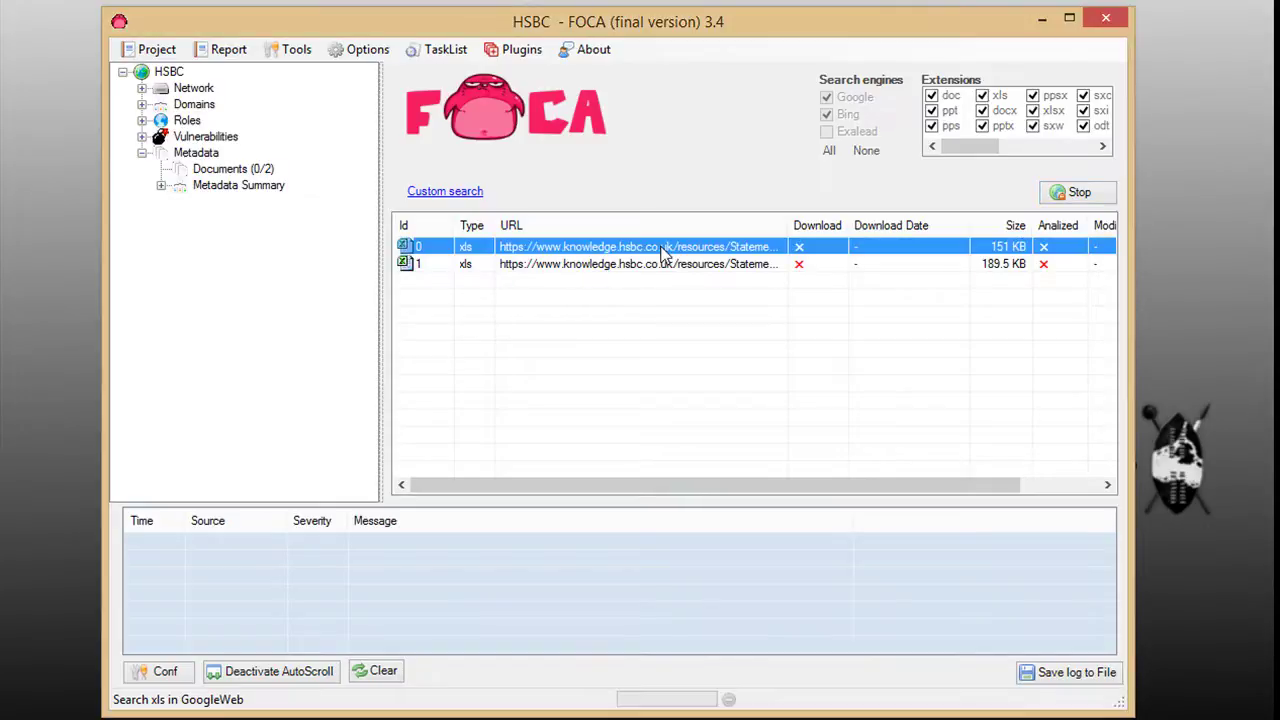
Download all of the 405 found documents from the results list.
{"action": "right_click", "coordinate": [664, 252]}
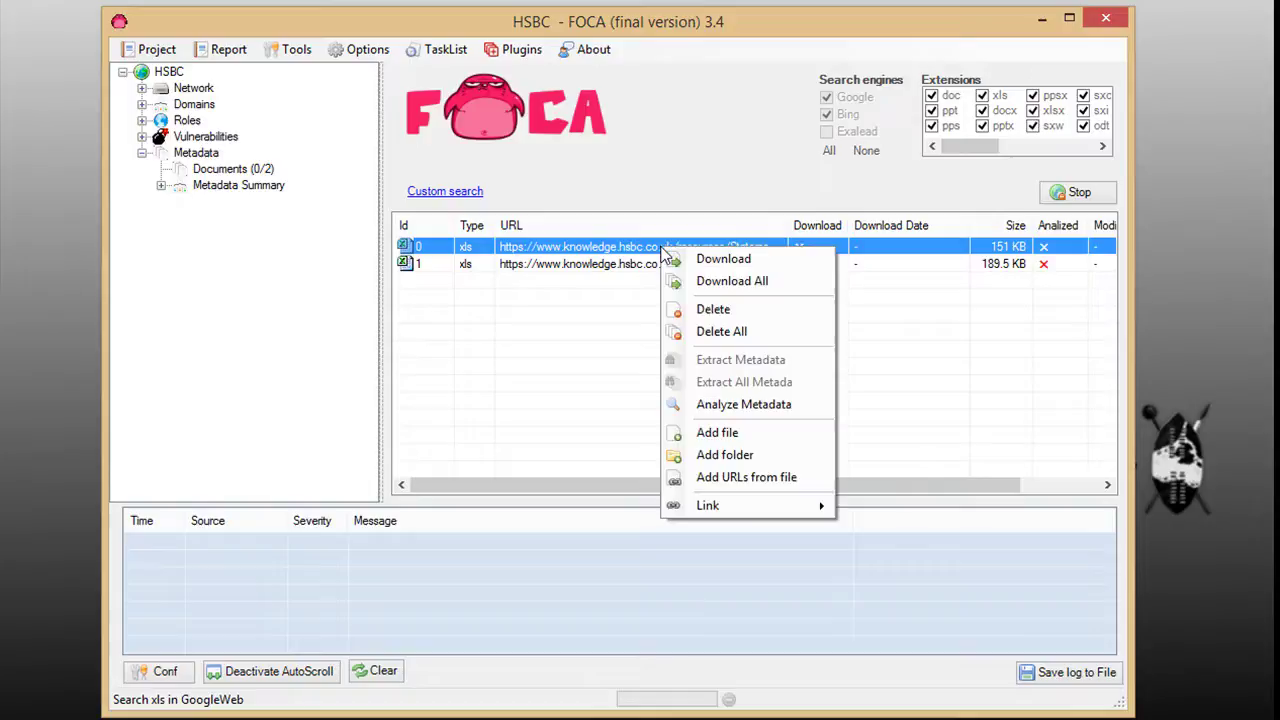
{"action": "left_click", "coordinate": [702, 280]}
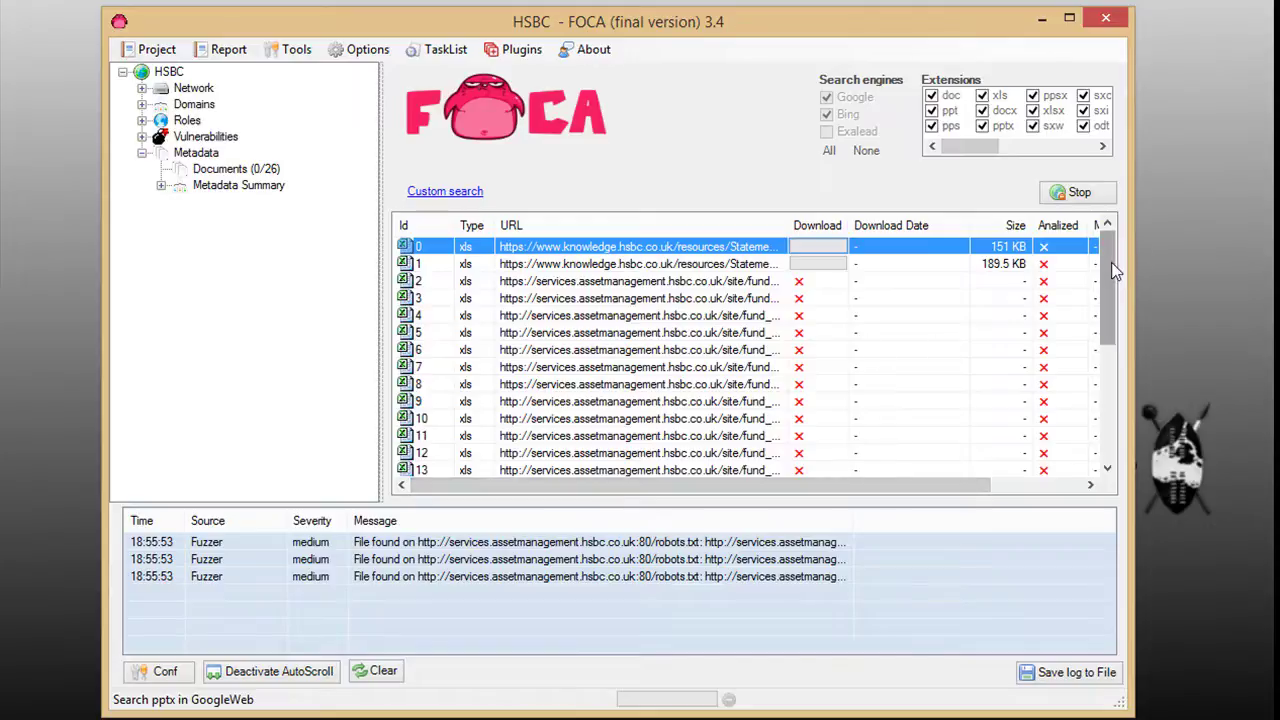
{"action": "left_click_drag", "start_coordinate": [1108, 271], "coordinate": [1130, 393]}
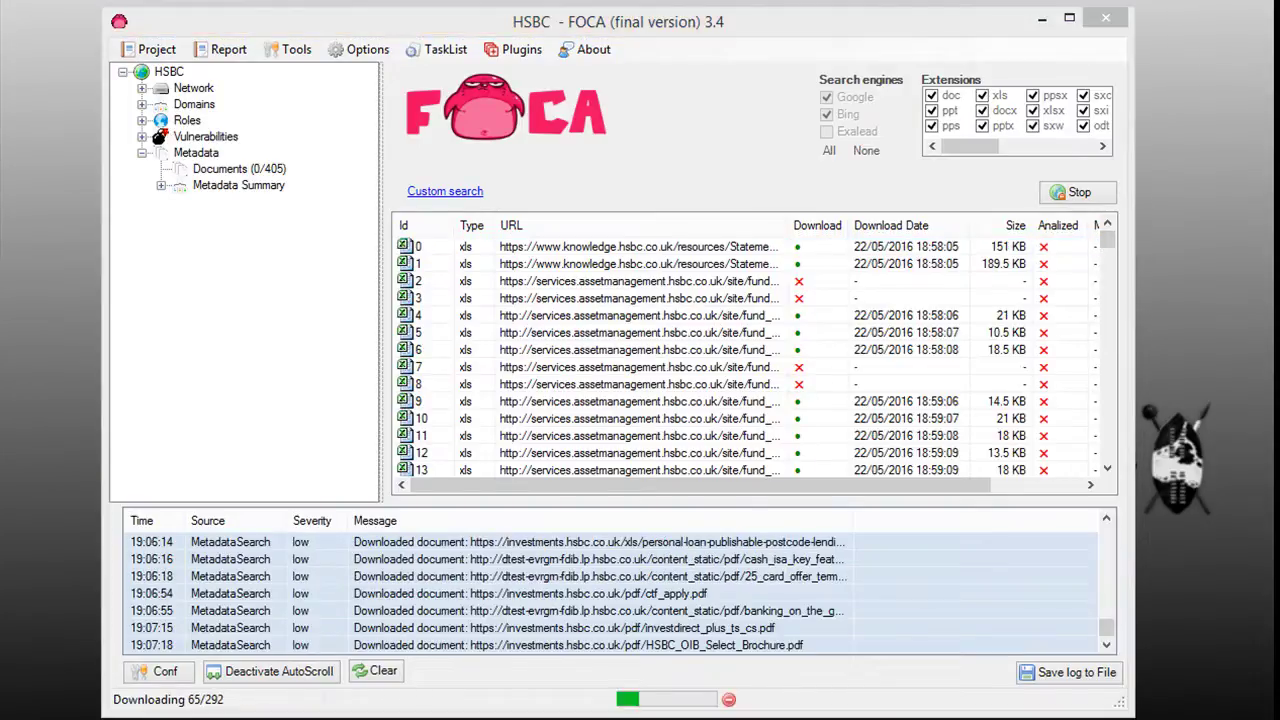
{"action": "left_click", "coordinate": [954, 248]}
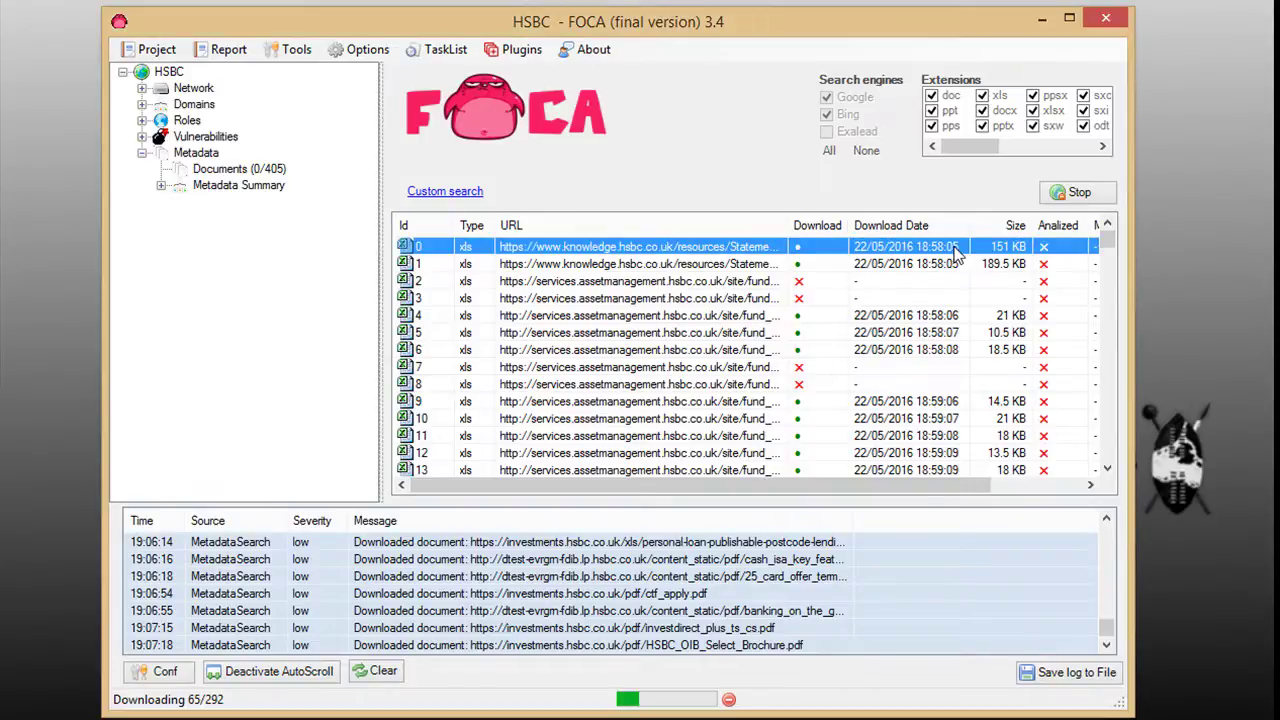
Run Extract All Metadata on the downloaded HSBC documents.
{"action": "right_click", "coordinate": [954, 255]}
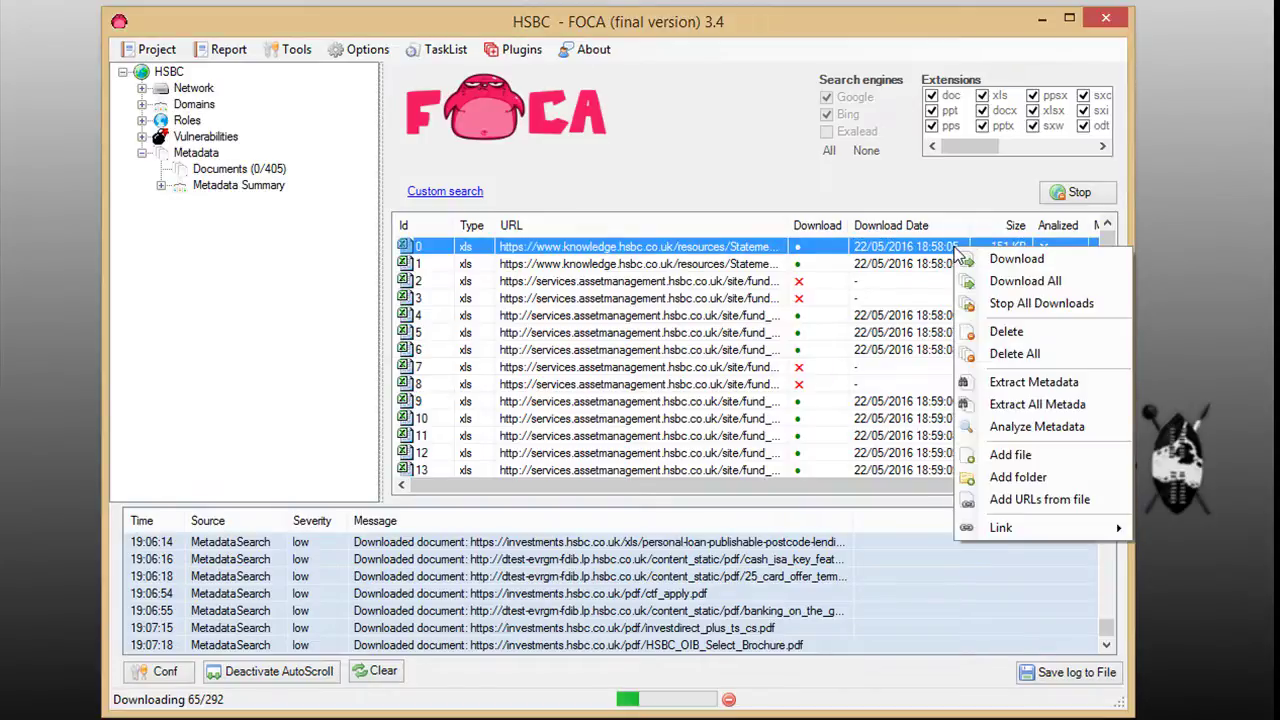
{"action": "left_click", "coordinate": [1010, 410]}
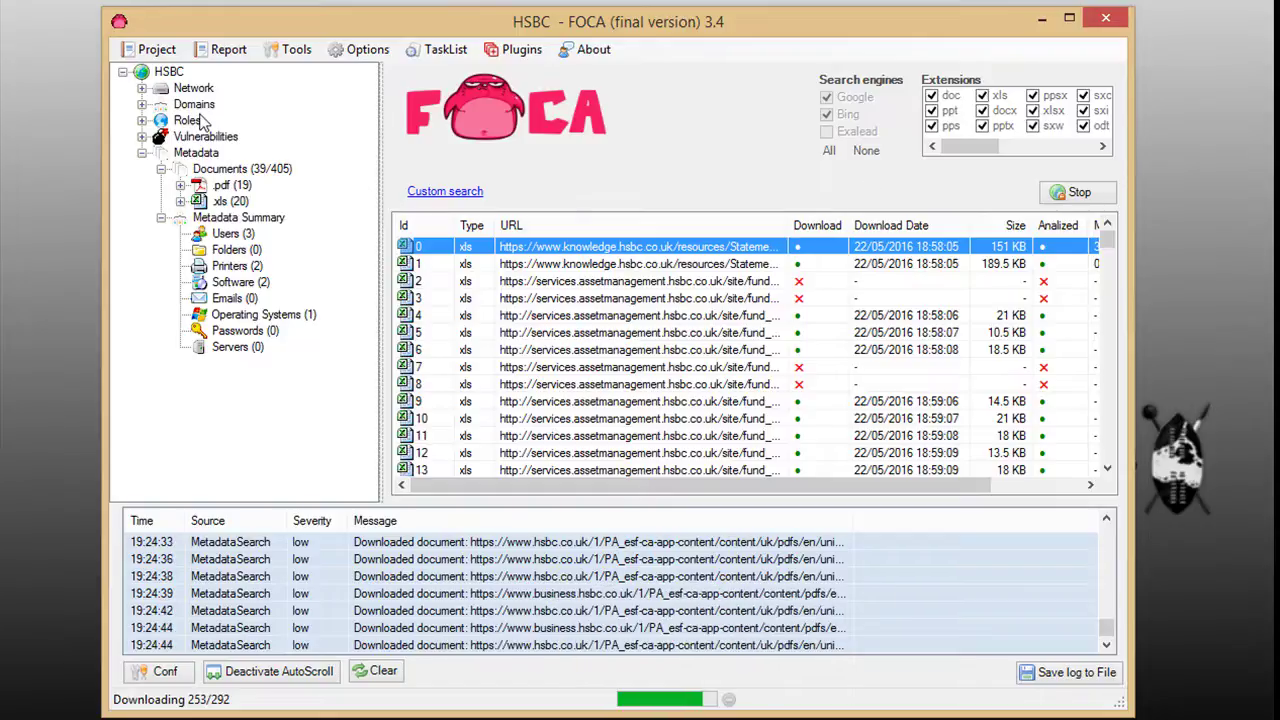
Expand Network and Servers to review the hostnames under Unlocated Servers, then collapse them.
{"action": "left_click", "coordinate": [142, 89]}
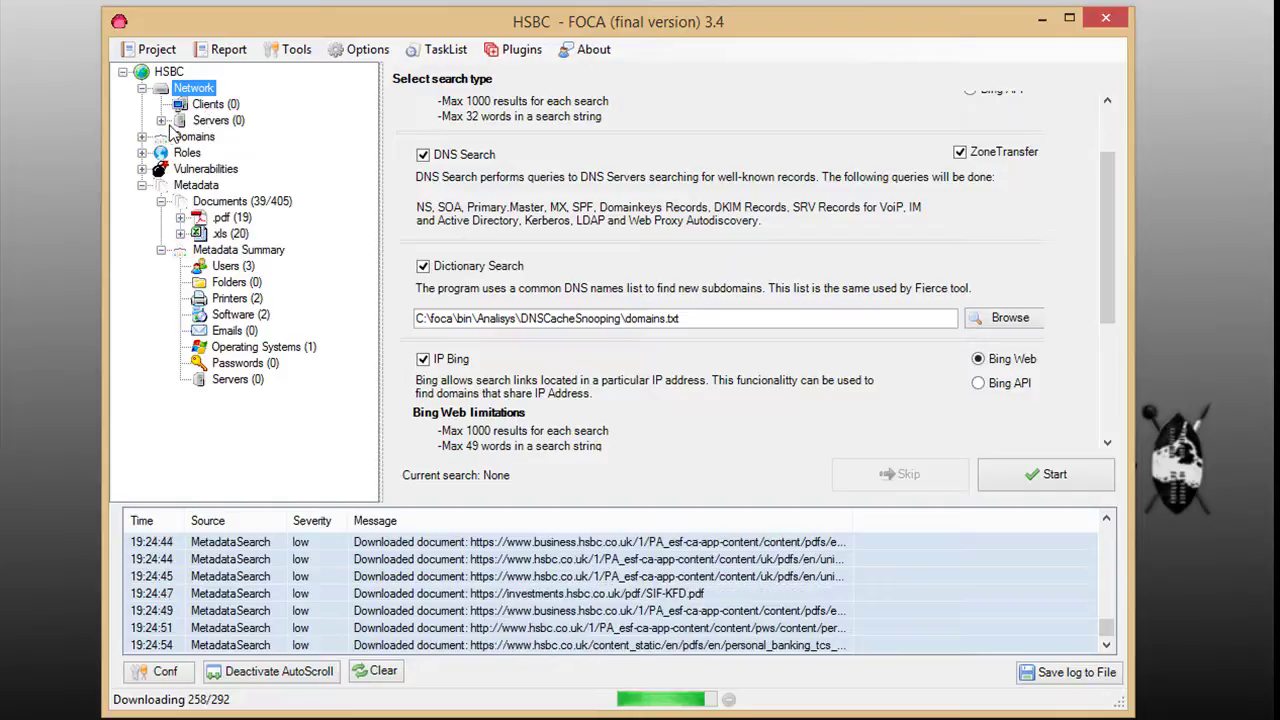
{"action": "left_click", "coordinate": [161, 120]}
{"action": "left_click", "coordinate": [215, 120]}
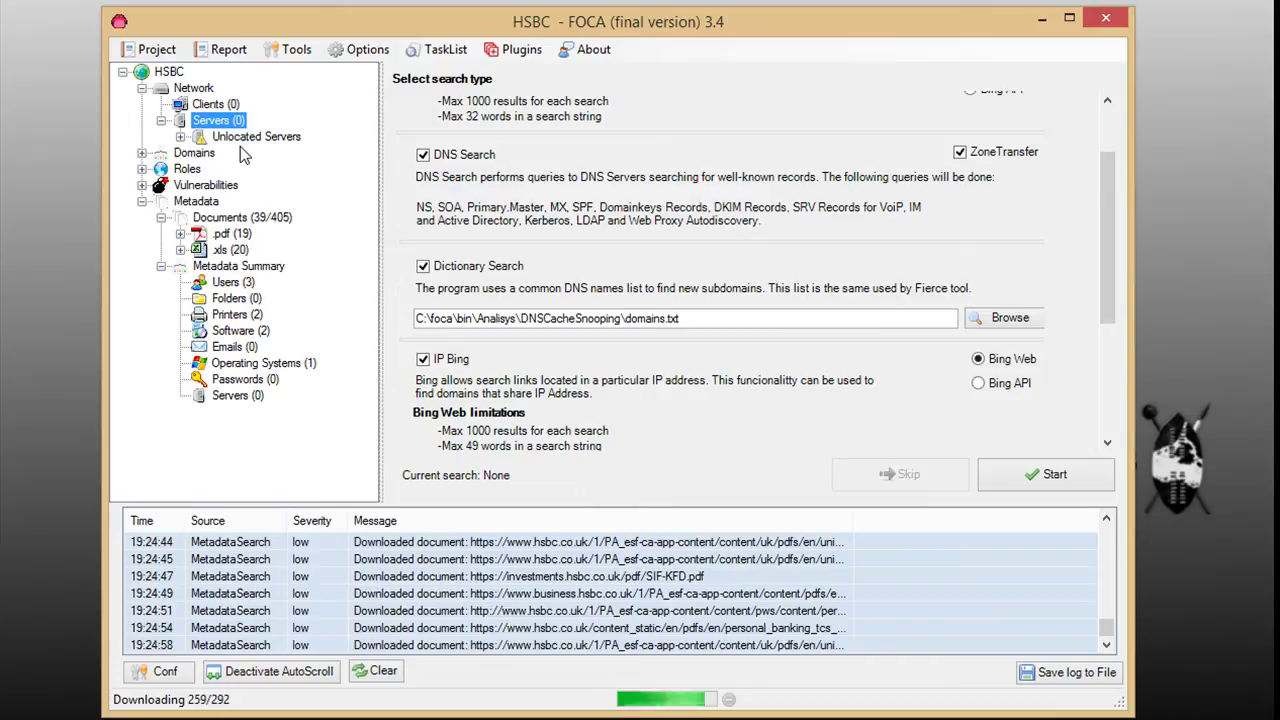
{"action": "left_click", "coordinate": [181, 138]}
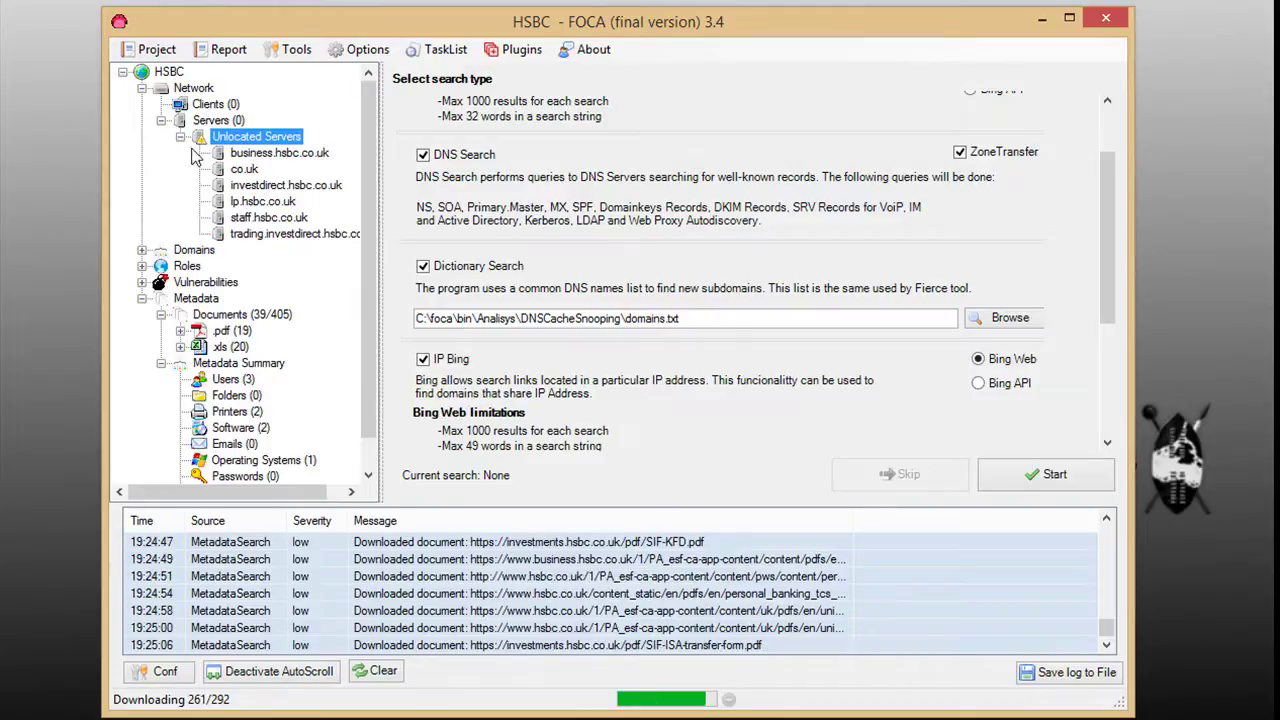
{"action": "left_click", "coordinate": [181, 138]}
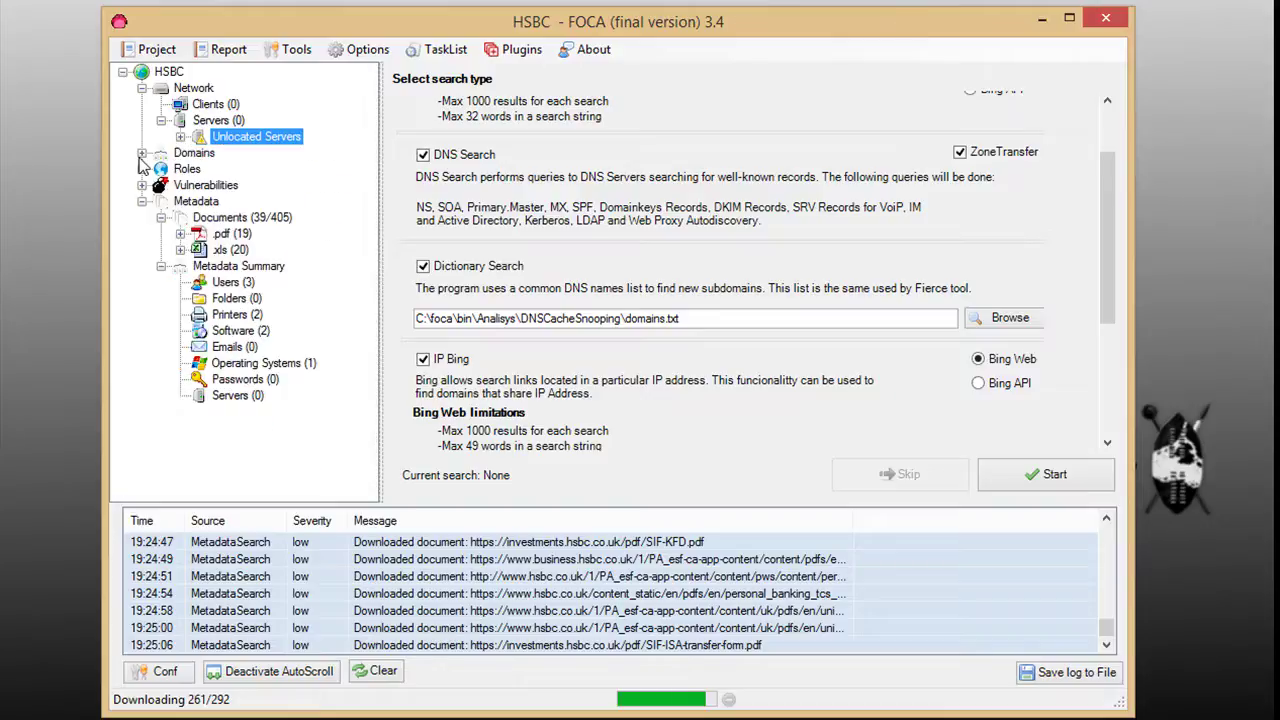
View the related co.uk domains under Domains, collapse Domains and expand the Roles node.
{"action": "left_click", "coordinate": [142, 155]}
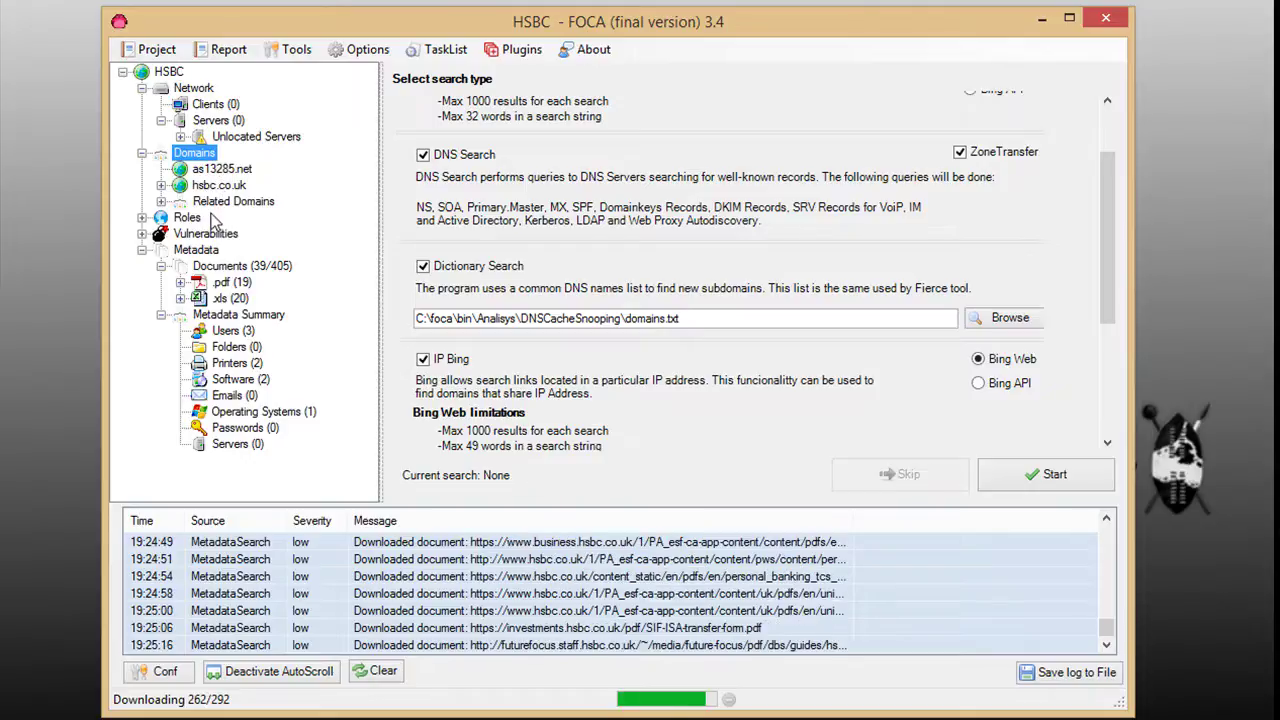
{"action": "left_click", "coordinate": [161, 202]}
{"action": "left_click", "coordinate": [165, 205]}
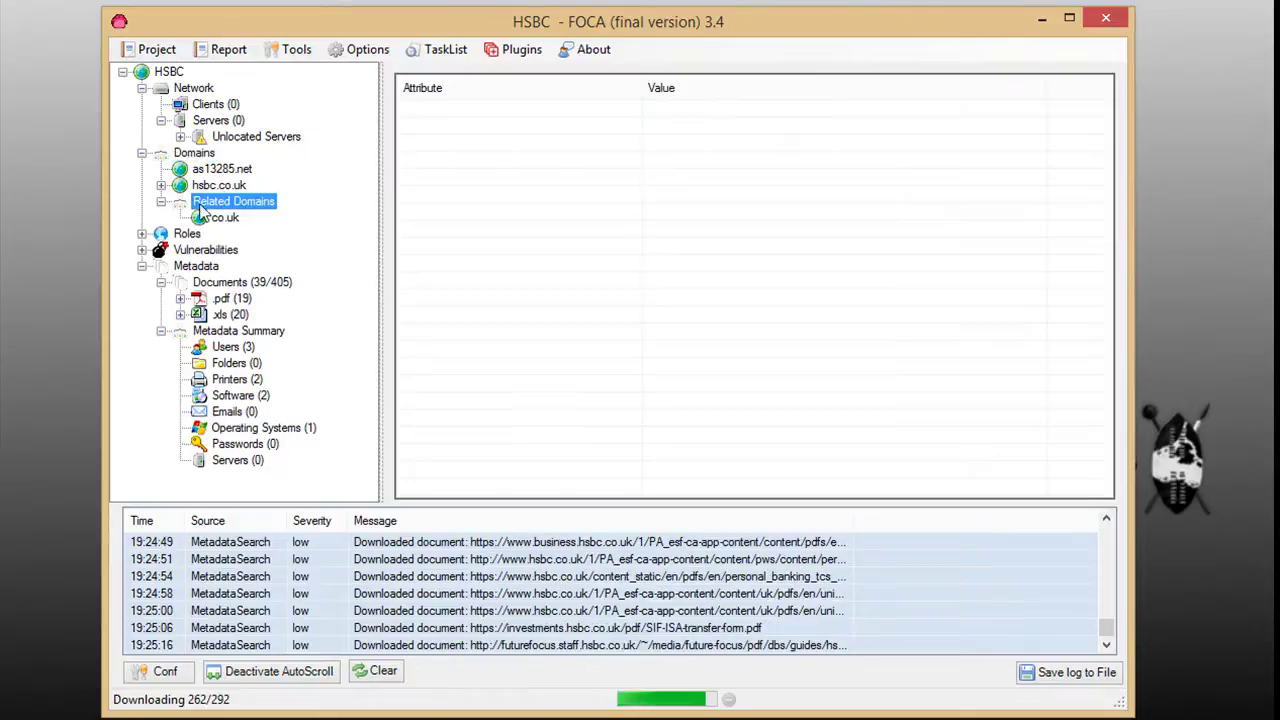
{"action": "left_click", "coordinate": [142, 154]}
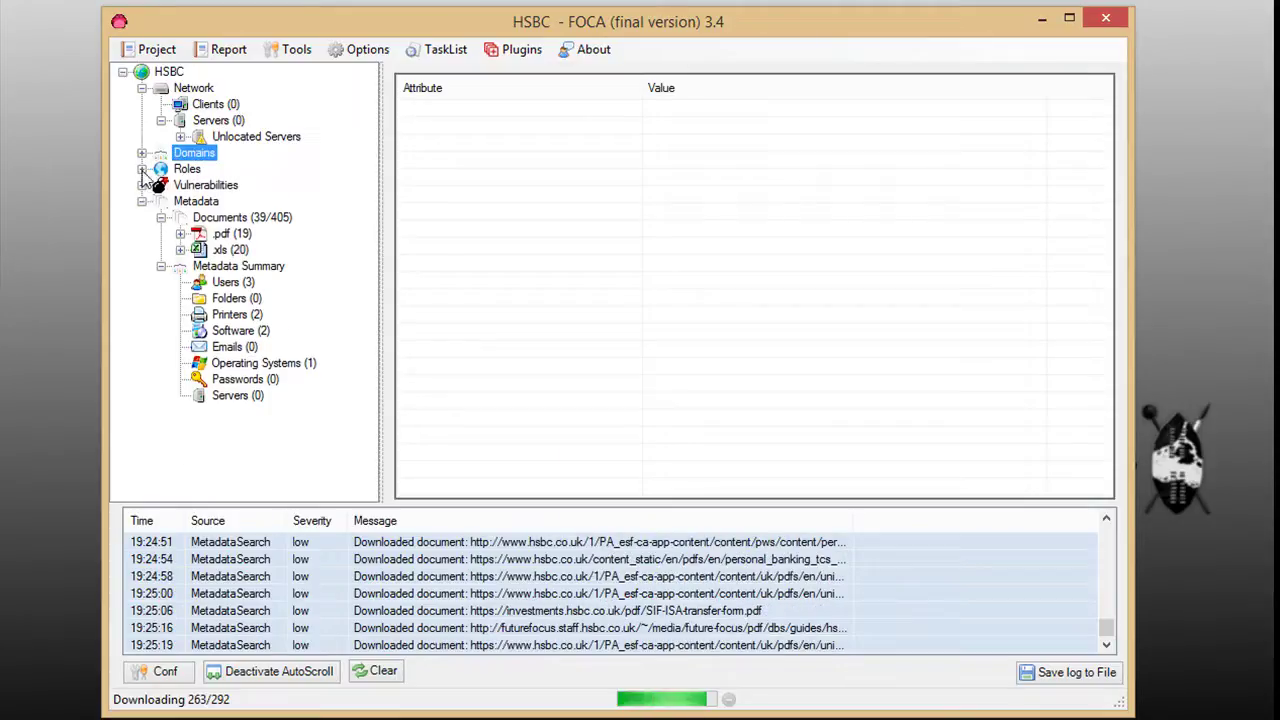
{"action": "left_click", "coordinate": [142, 169]}
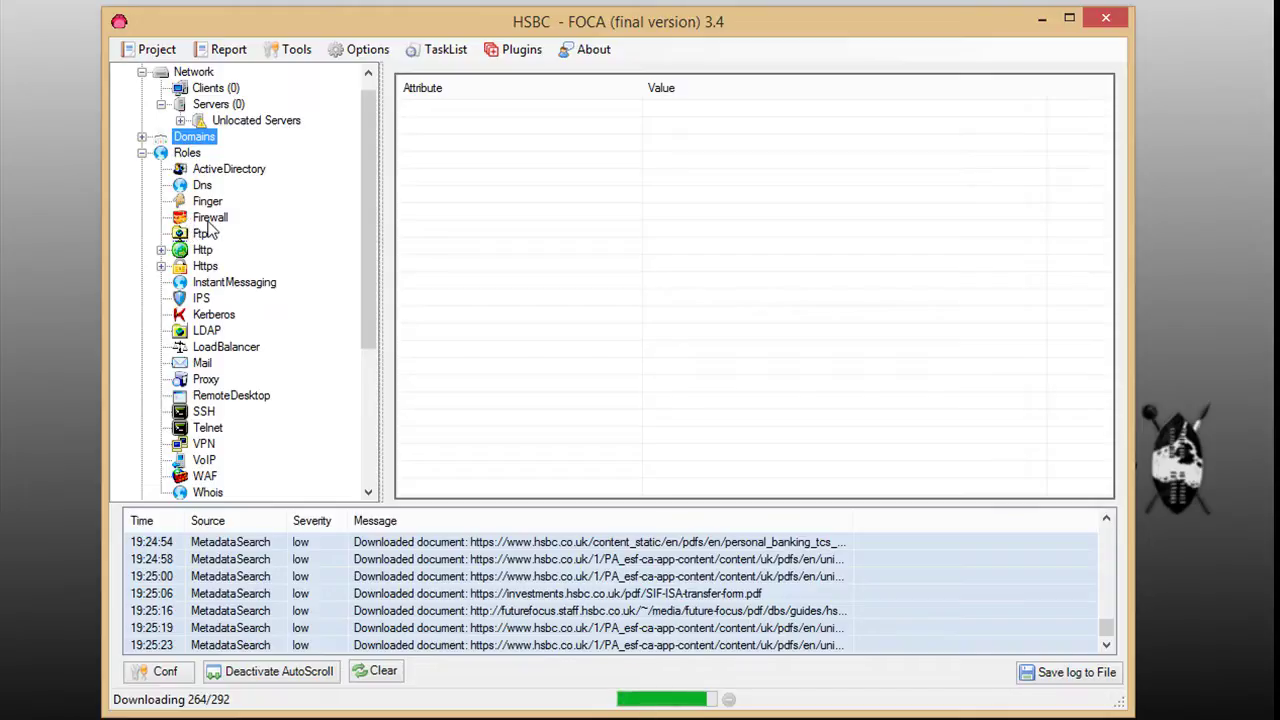
Review the 12 Http role IPs and the 11 Https hosts, then collapse Roles.
{"action": "left_click", "coordinate": [161, 251]}
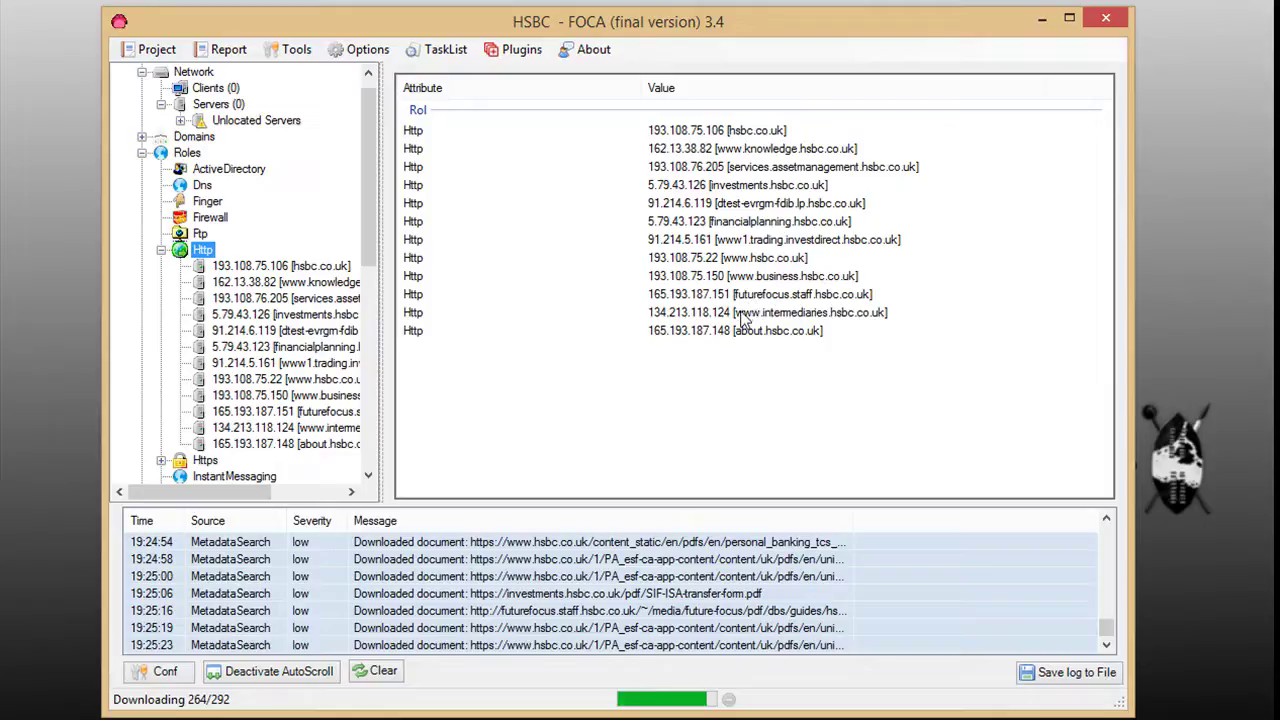
{"action": "left_click", "coordinate": [161, 250]}
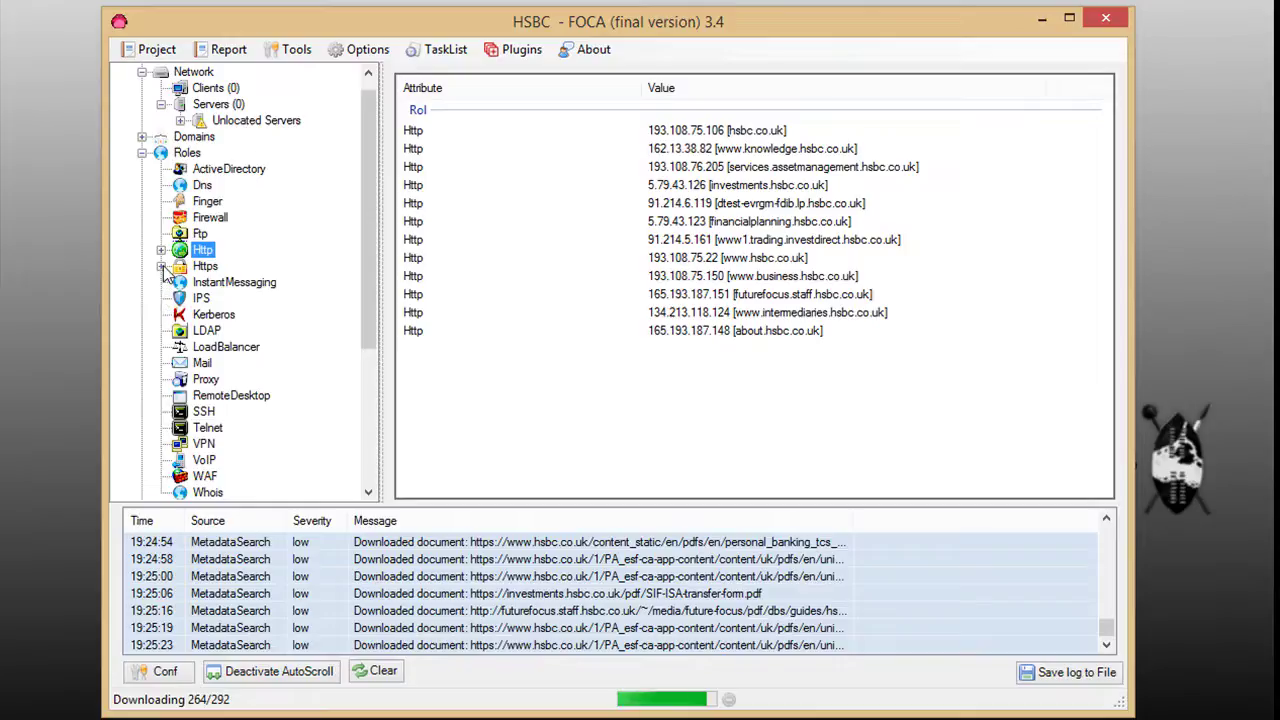
{"action": "left_click", "coordinate": [161, 266]}
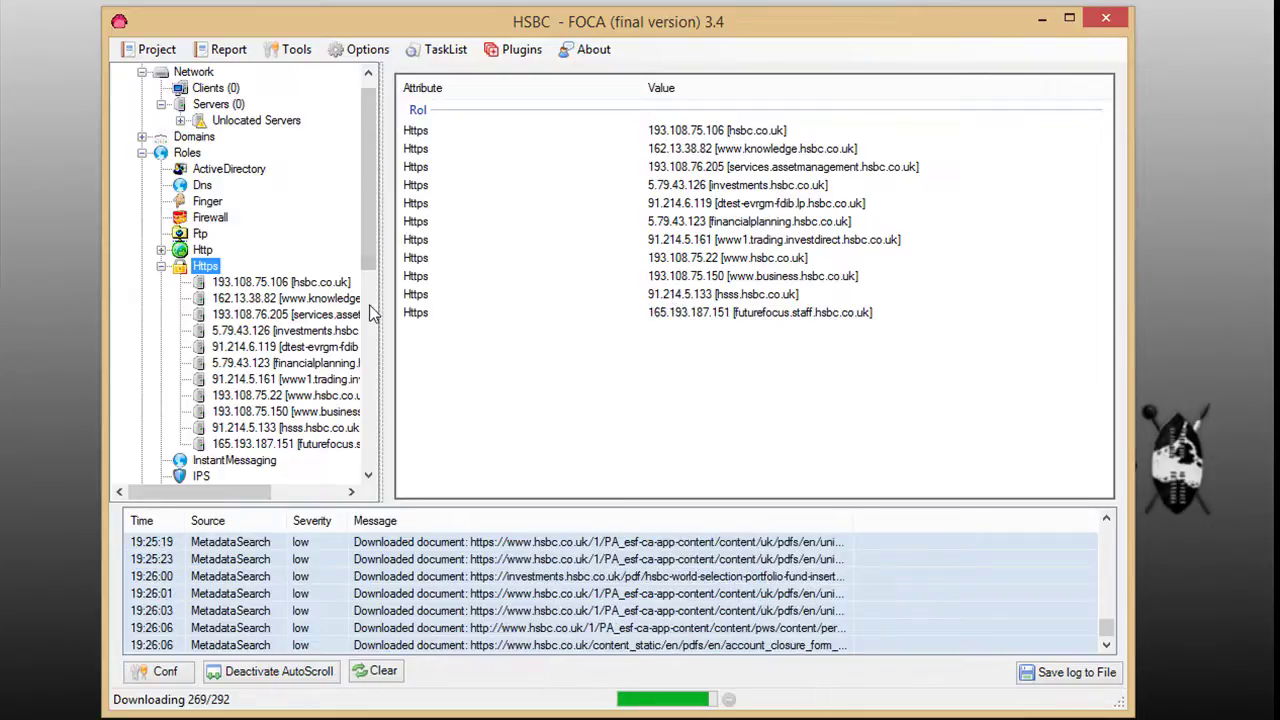
{"action": "left_click", "coordinate": [161, 267]}
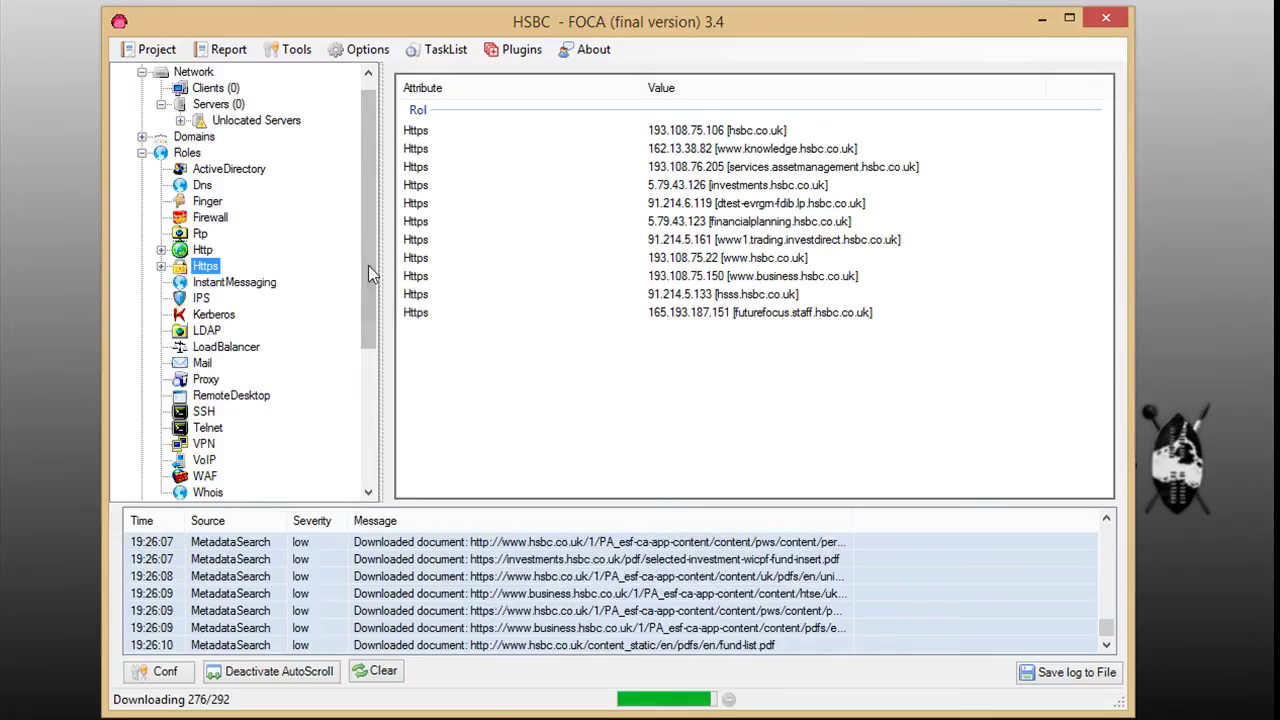
{"action": "left_click_drag", "start_coordinate": [368, 265], "coordinate": [255, 314]}
{"action": "left_click", "coordinate": [142, 71]}
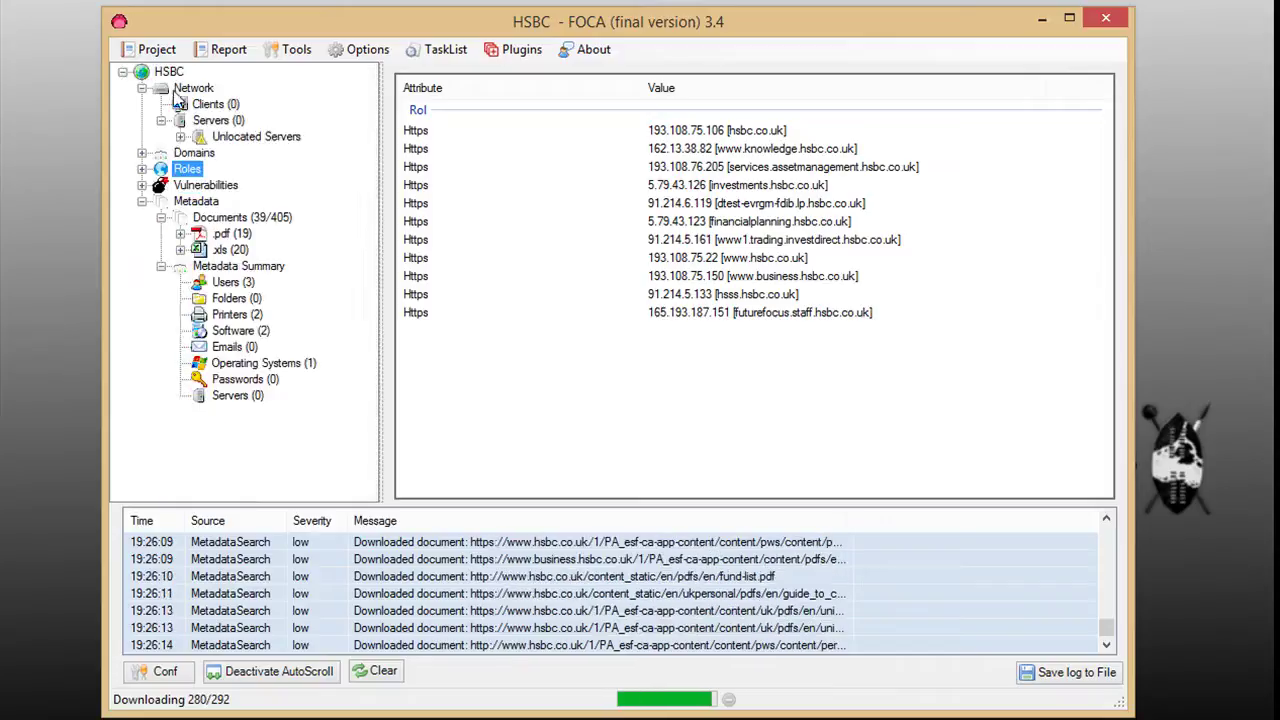
Expand Vulnerabilities, view PHP Code Execution and Insecure Methods hosts, and widen the project tree.
{"action": "left_click", "coordinate": [143, 185]}
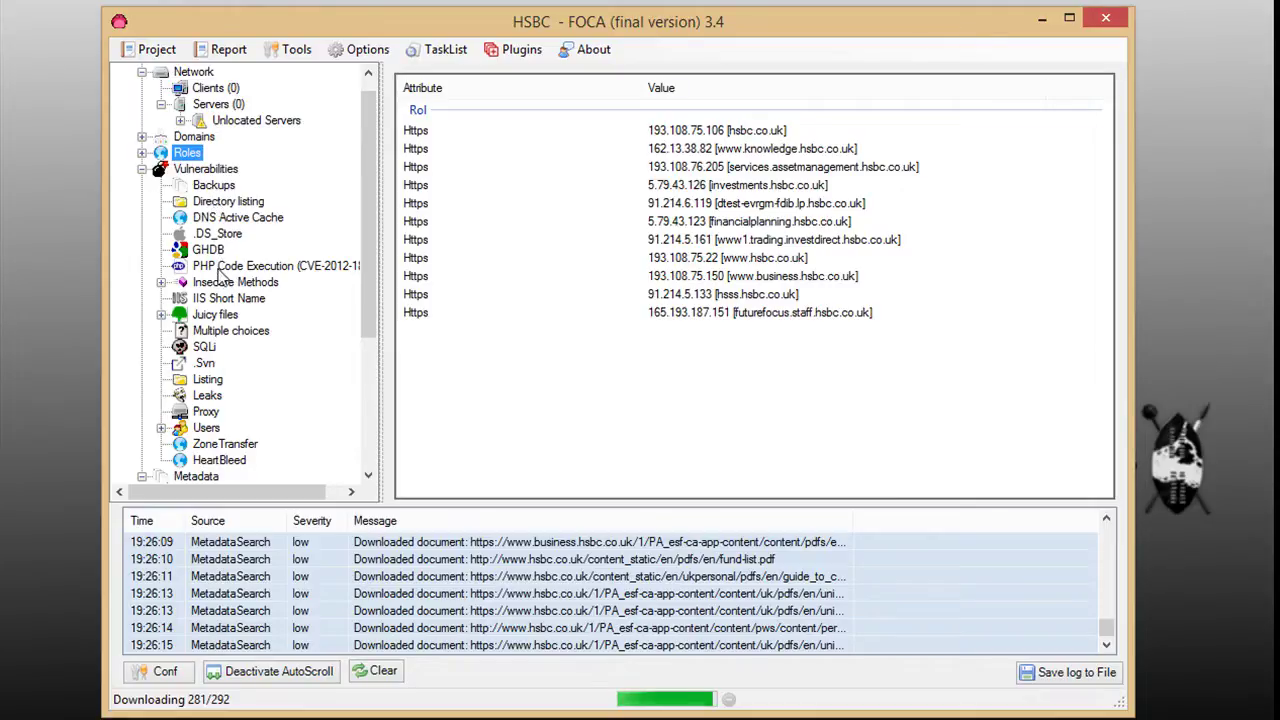
{"action": "left_click", "coordinate": [317, 271]}
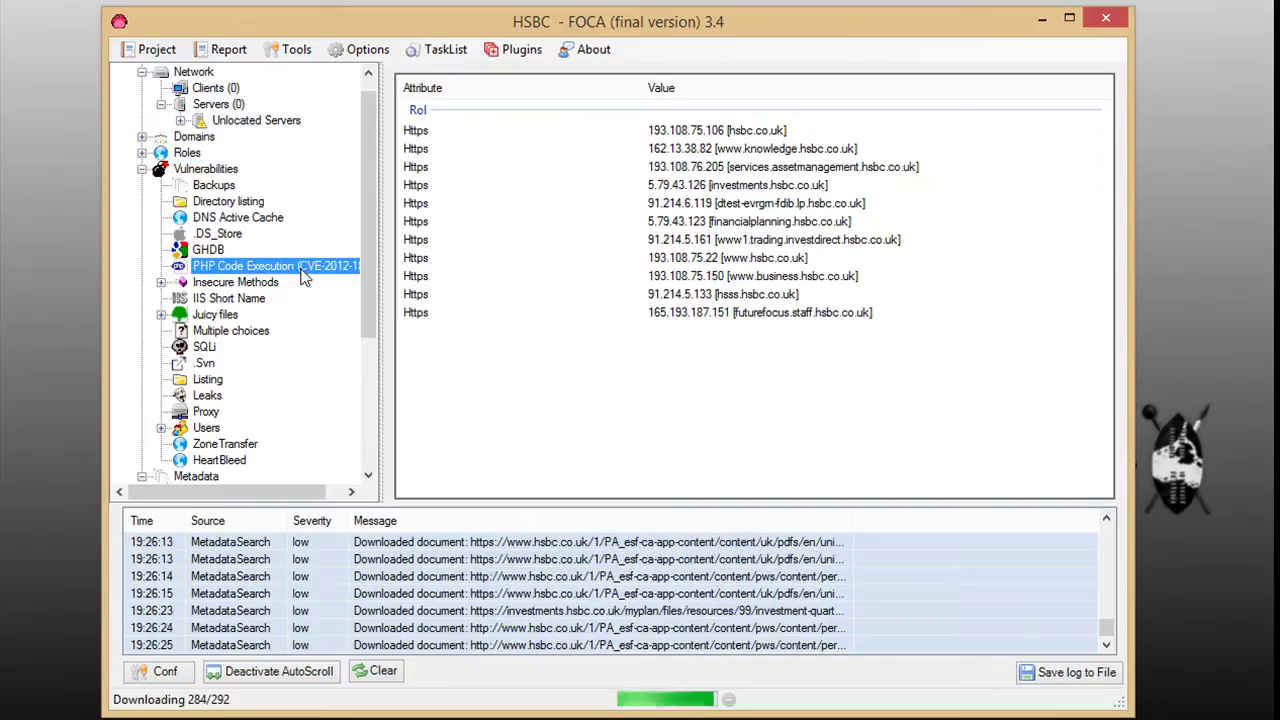
{"action": "left_click_drag", "start_coordinate": [383, 306], "coordinate": [490, 306]}
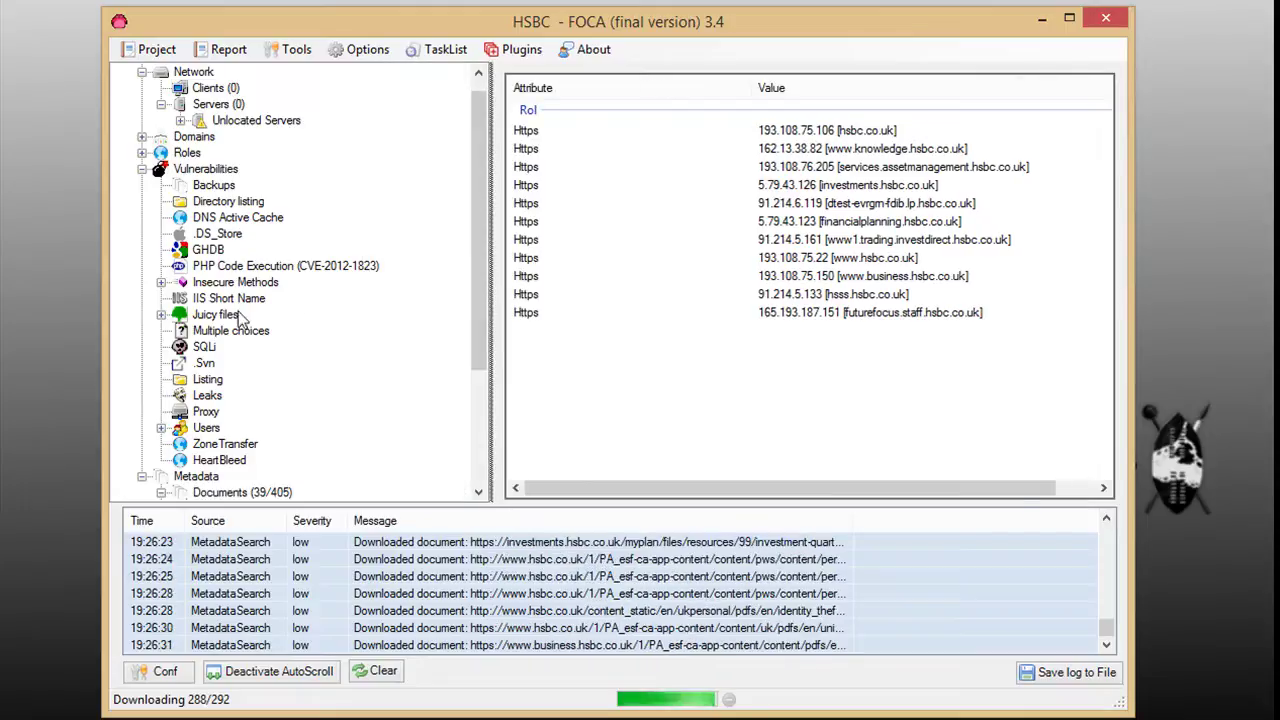
{"action": "left_click", "coordinate": [162, 284]}
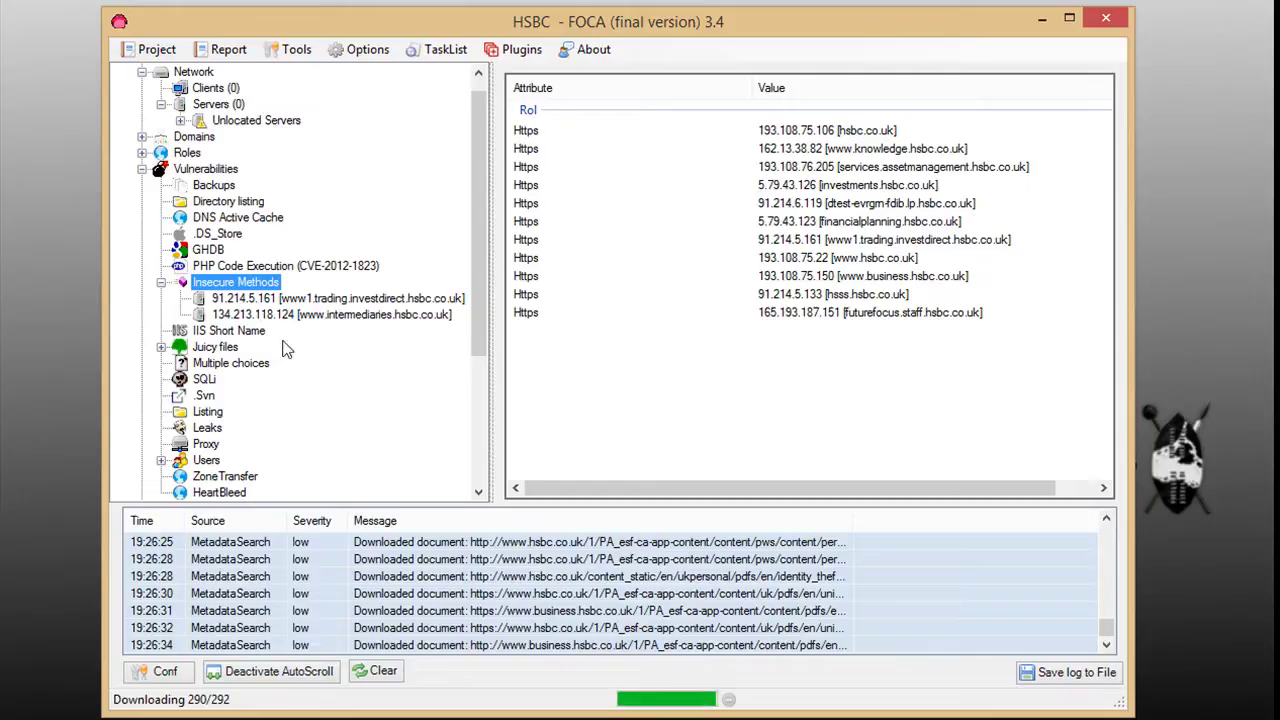
{"action": "left_click", "coordinate": [161, 283]}
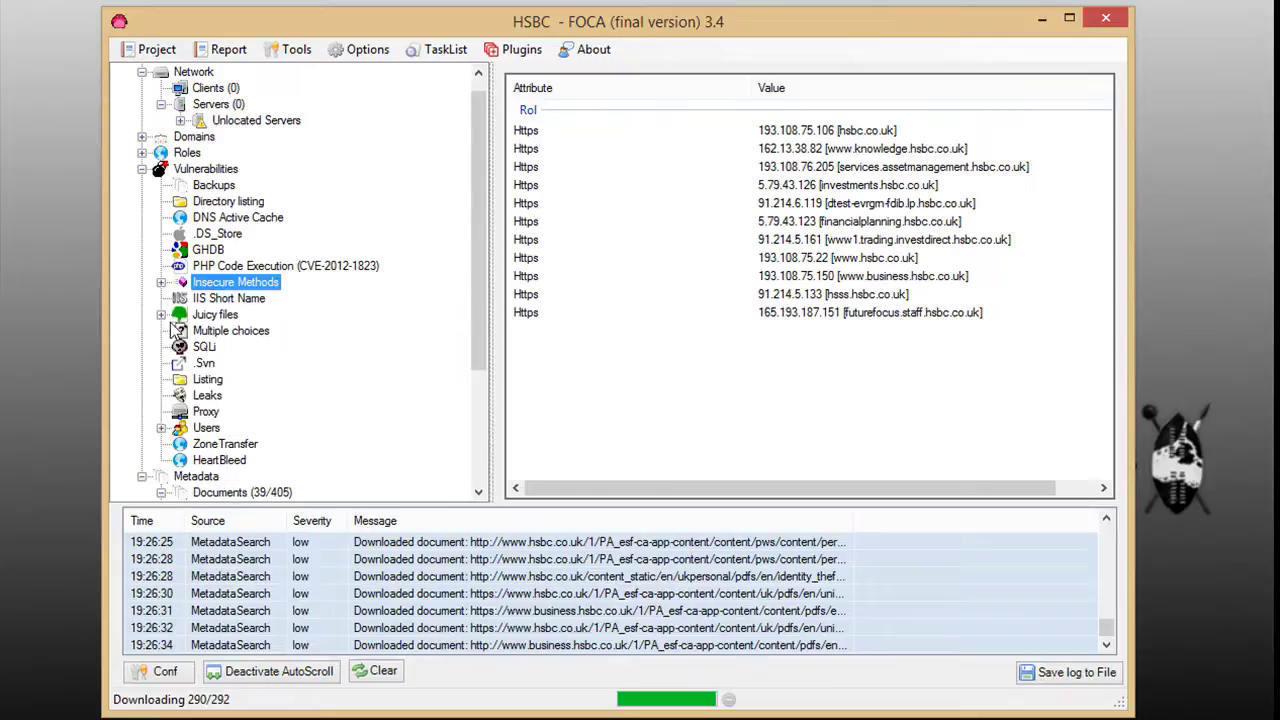
Check Juicy files on 4 hosts and the Users finding on futurefocus.staff.hsbc.co.uk, then collapse Vulnerabilities.
{"action": "left_click", "coordinate": [162, 315]}
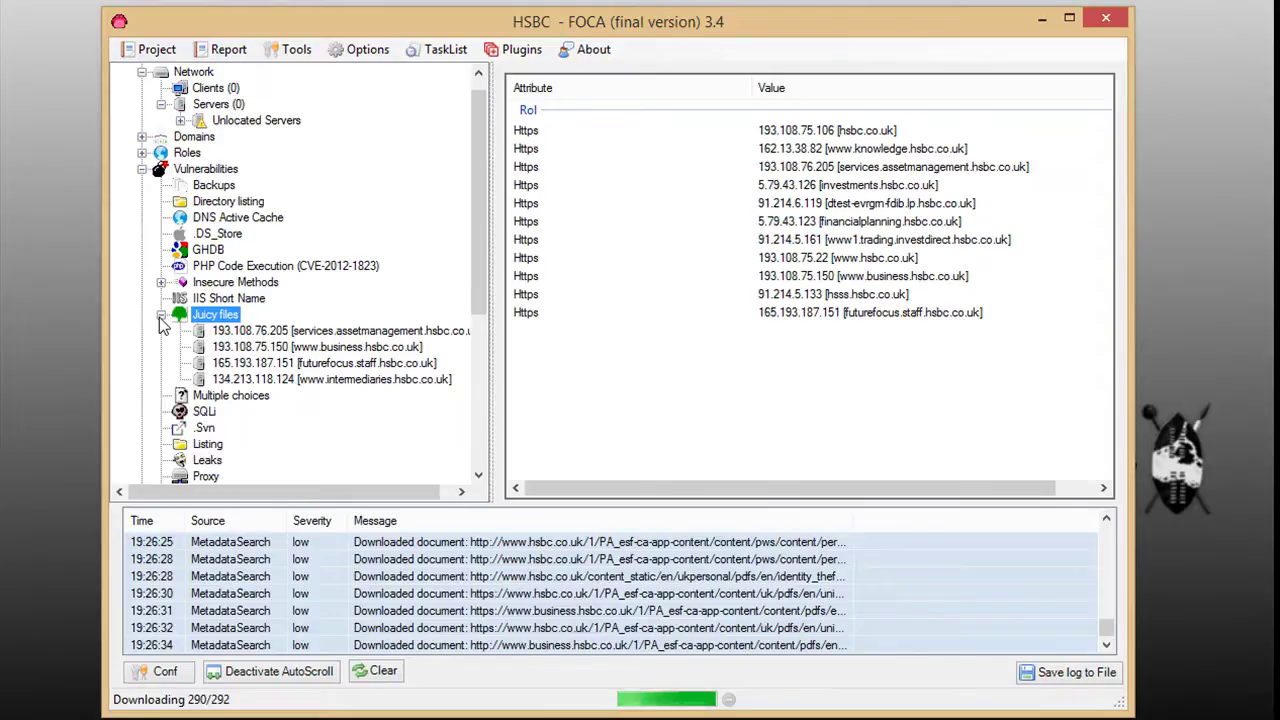
{"action": "left_click", "coordinate": [161, 316]}
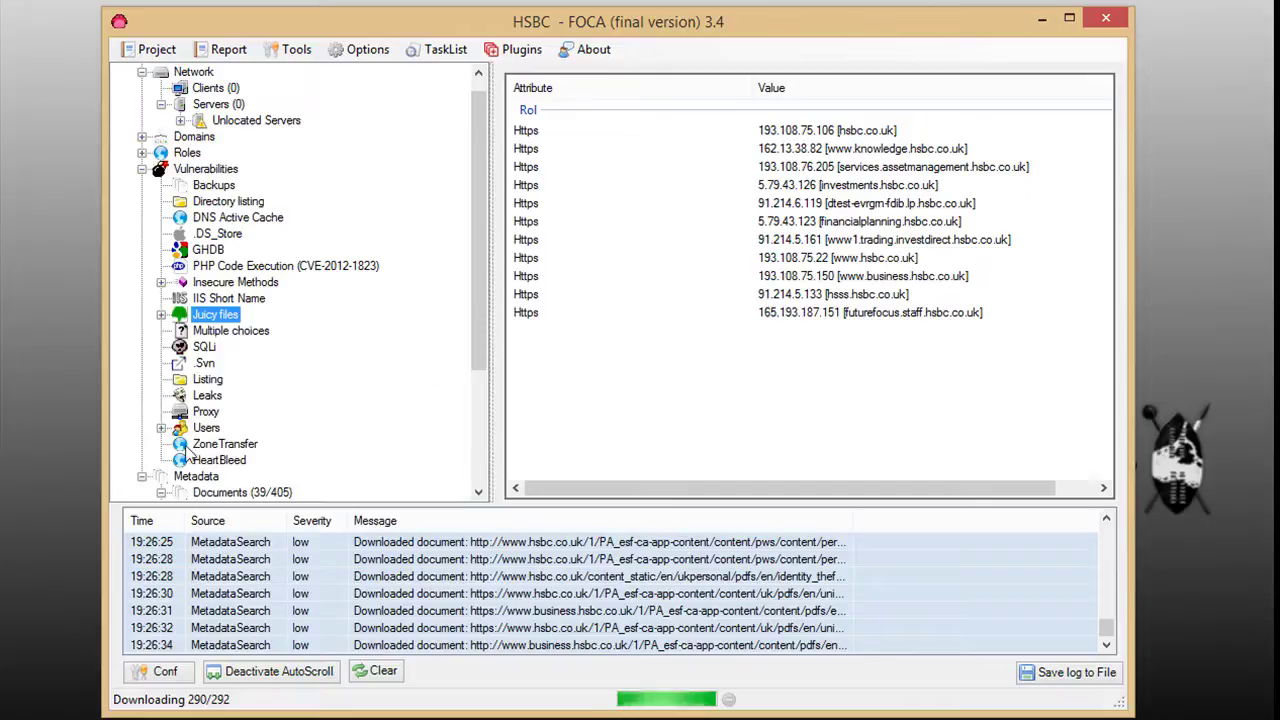
{"action": "left_click", "coordinate": [161, 428]}
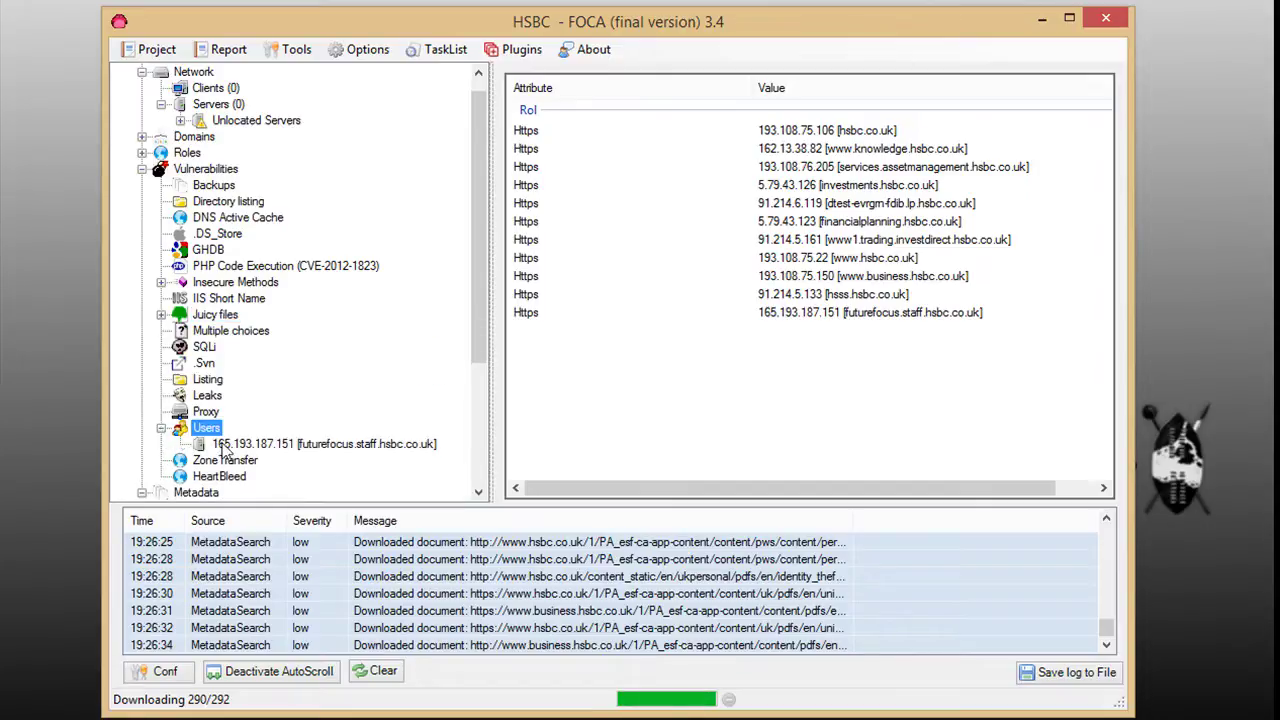
{"action": "left_click", "coordinate": [161, 428]}
{"action": "scroll", "coordinate": [473, 287], "scroll_direction": "up", "scroll_amount": 3}
{"action": "left_click", "coordinate": [144, 185]}
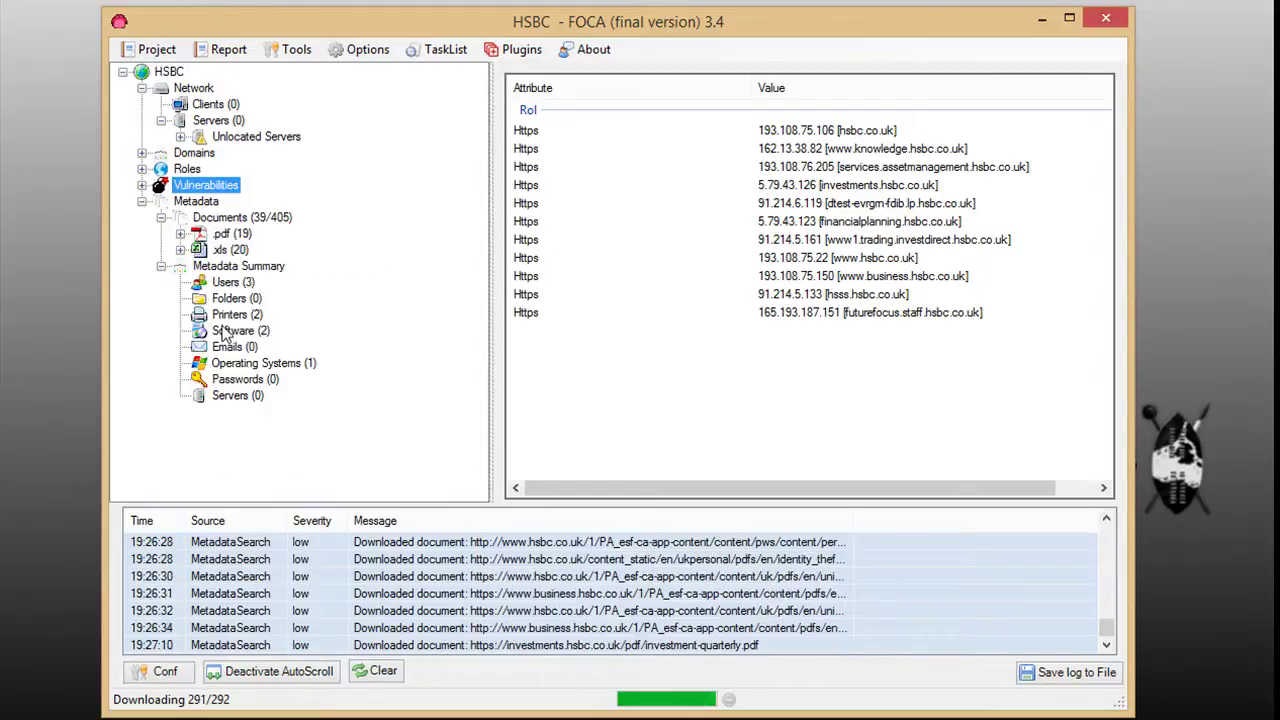
Review the document list and the metadata summary: three users, two software products, Windows XP.
{"action": "left_click", "coordinate": [196, 202]}
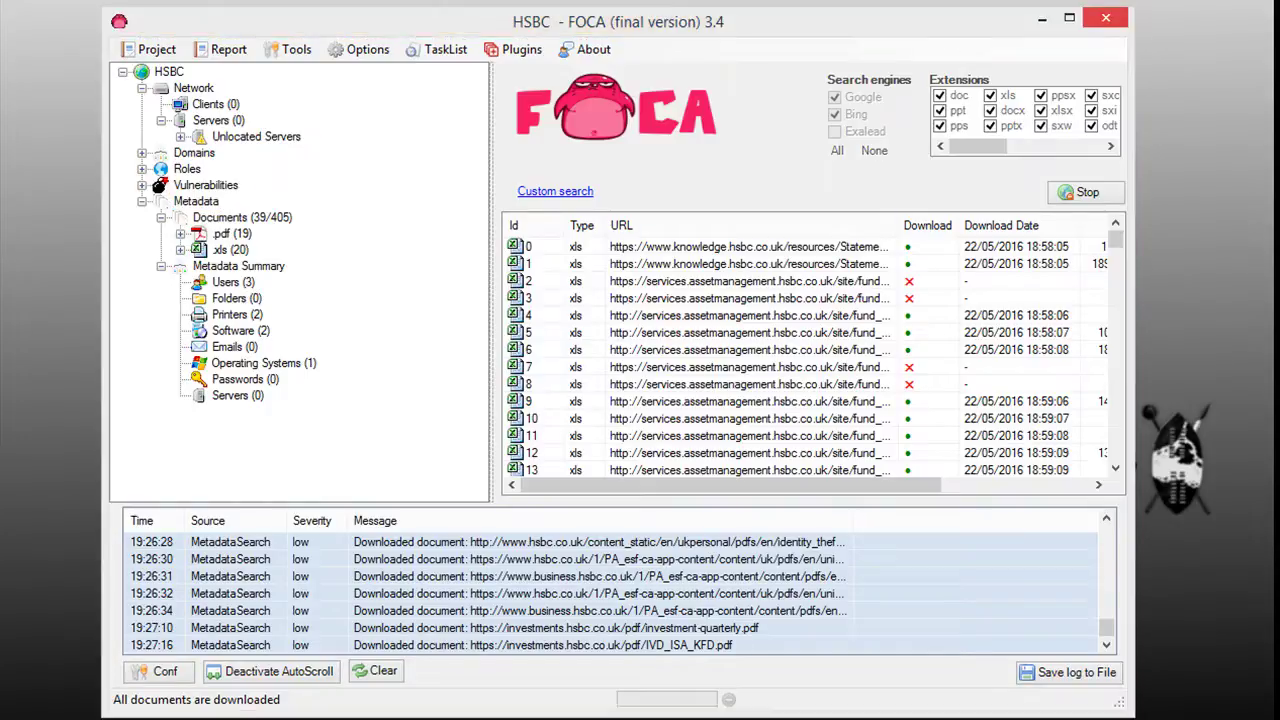
{"action": "left_click", "coordinate": [225, 283]}
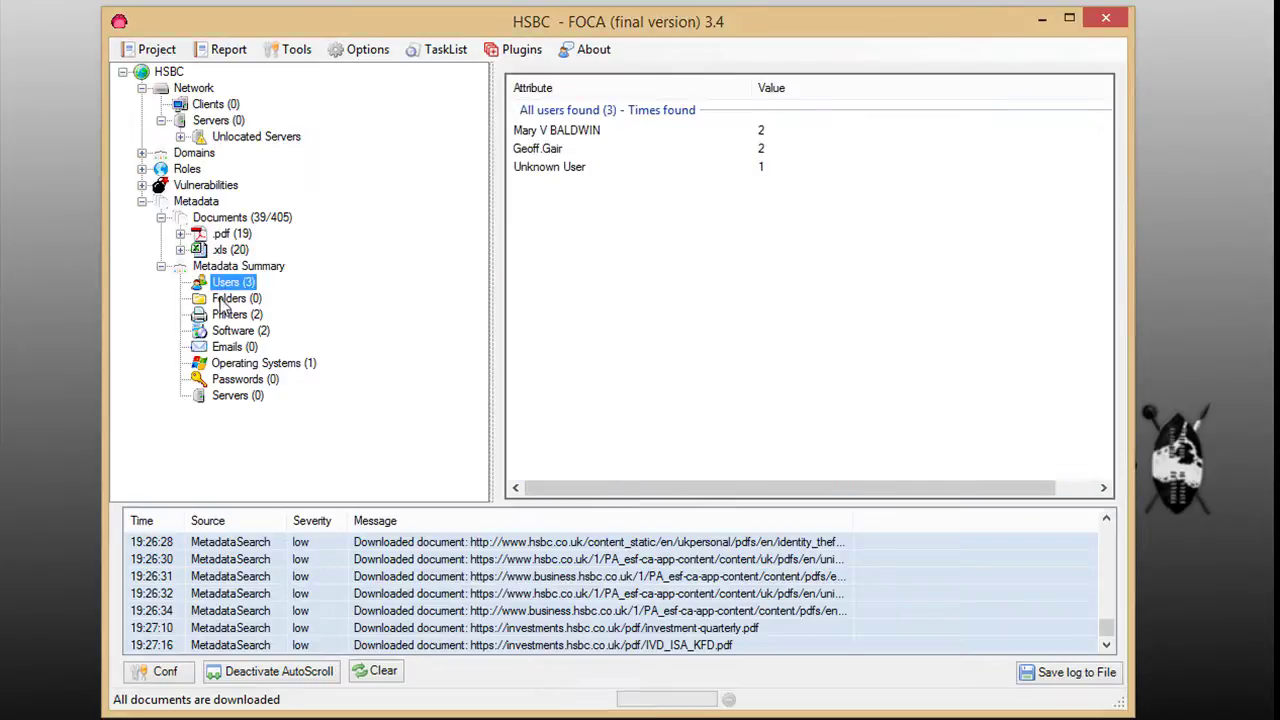
{"action": "left_click", "coordinate": [229, 333]}
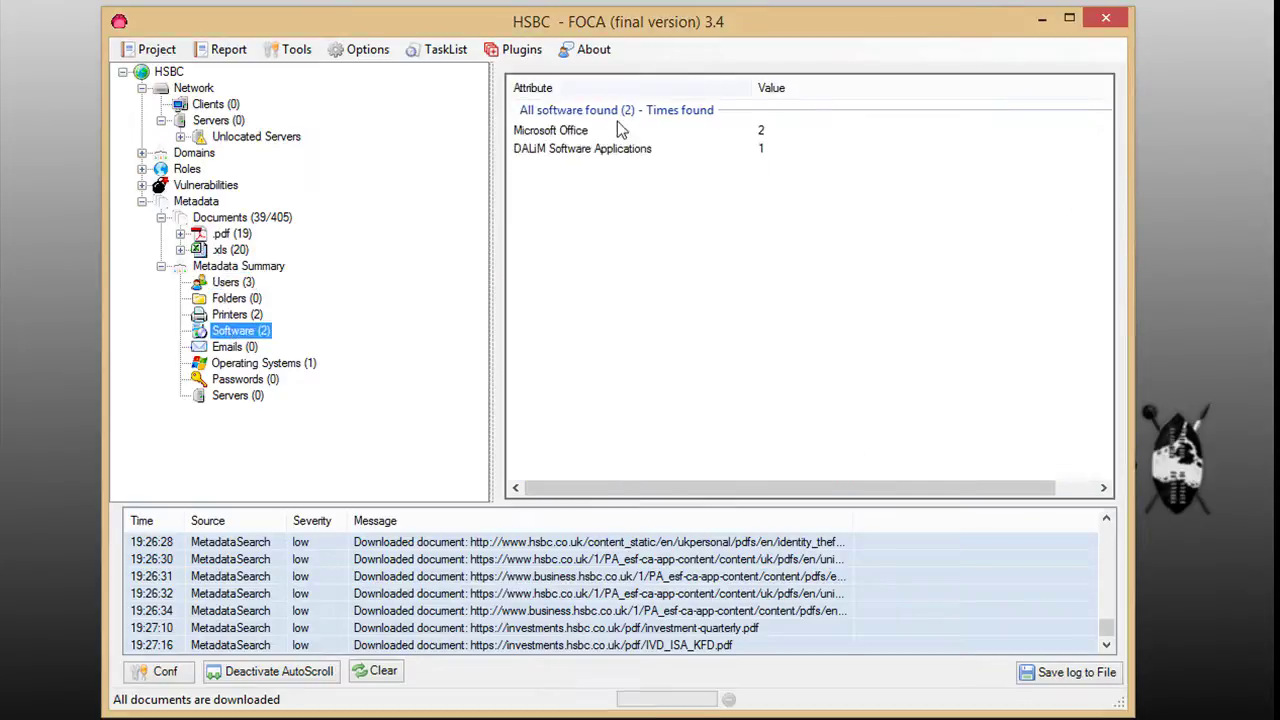
{"action": "left_click", "coordinate": [295, 368]}
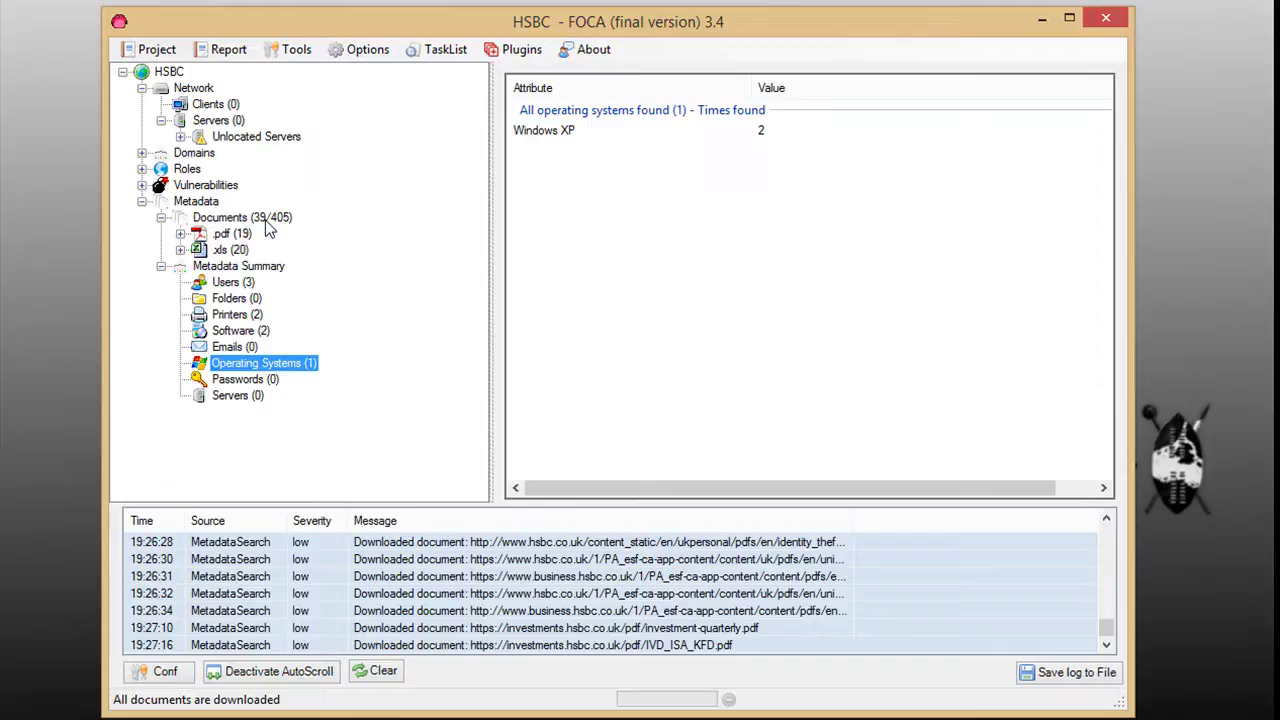
Run Extract All Metadata on the downloaded documents in the list.
{"action": "left_click", "coordinate": [196, 201]}
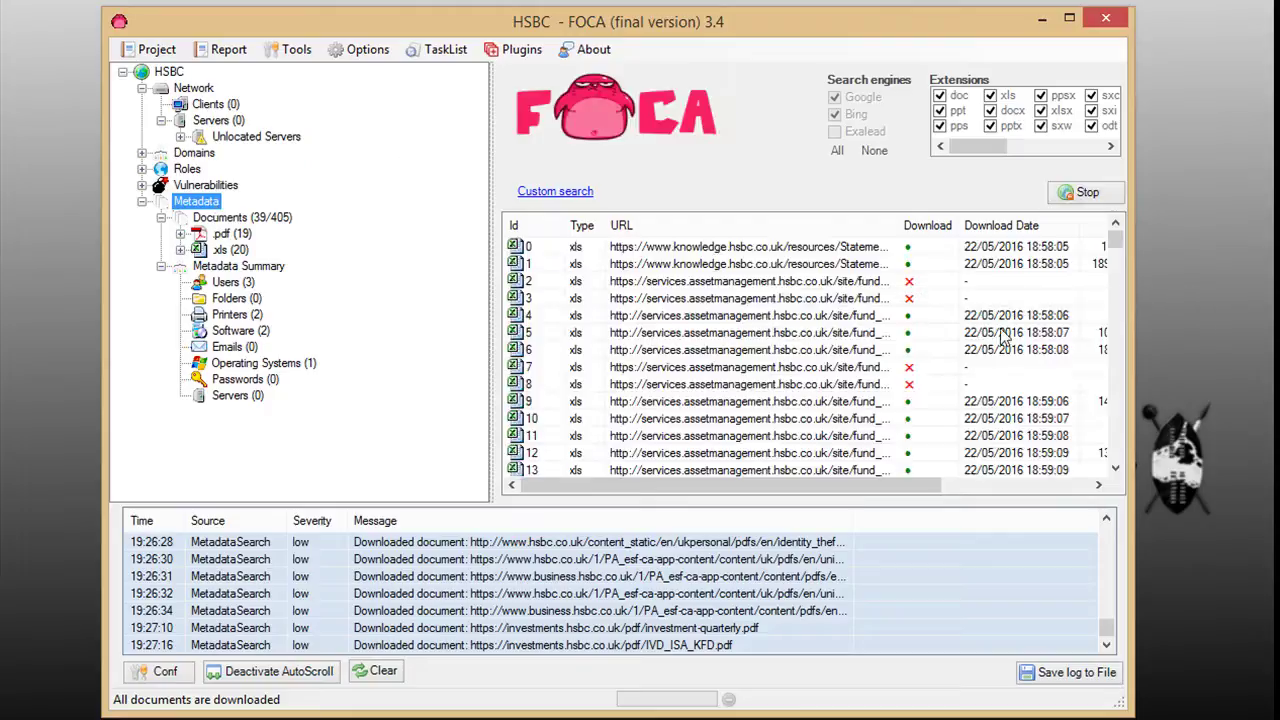
{"action": "left_click", "coordinate": [792, 317]}
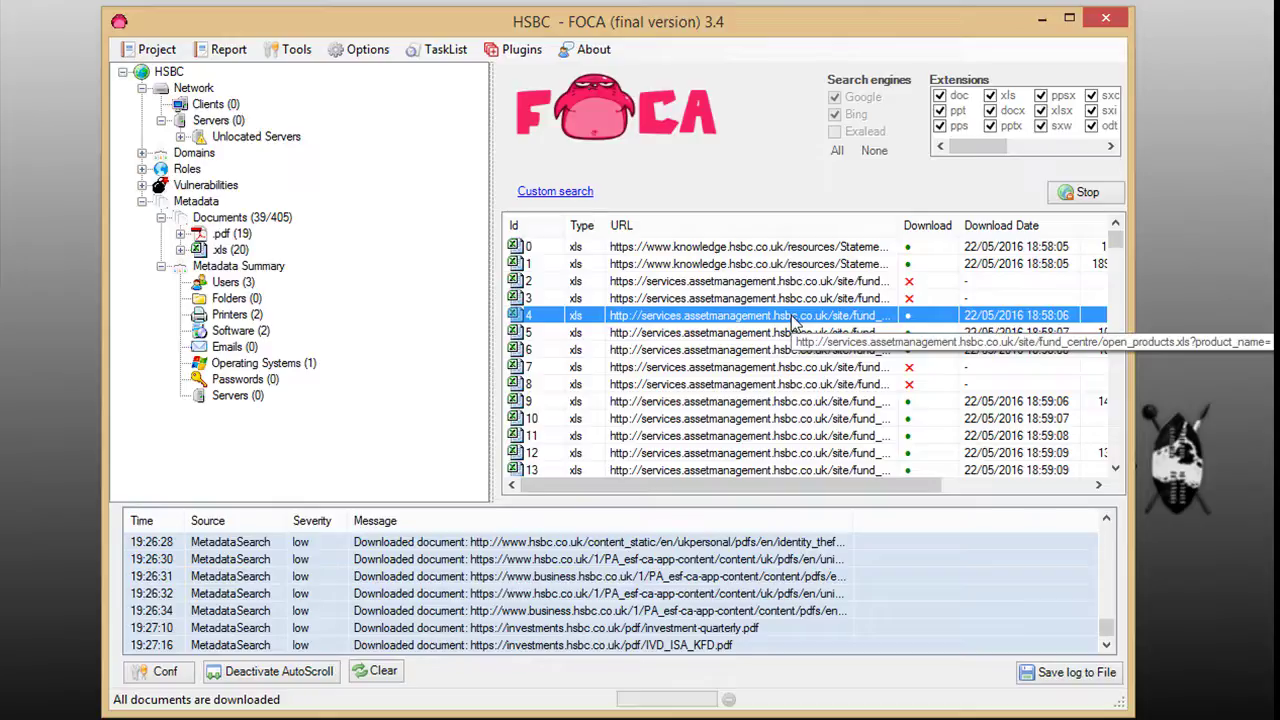
{"action": "right_click", "coordinate": [793, 321]}
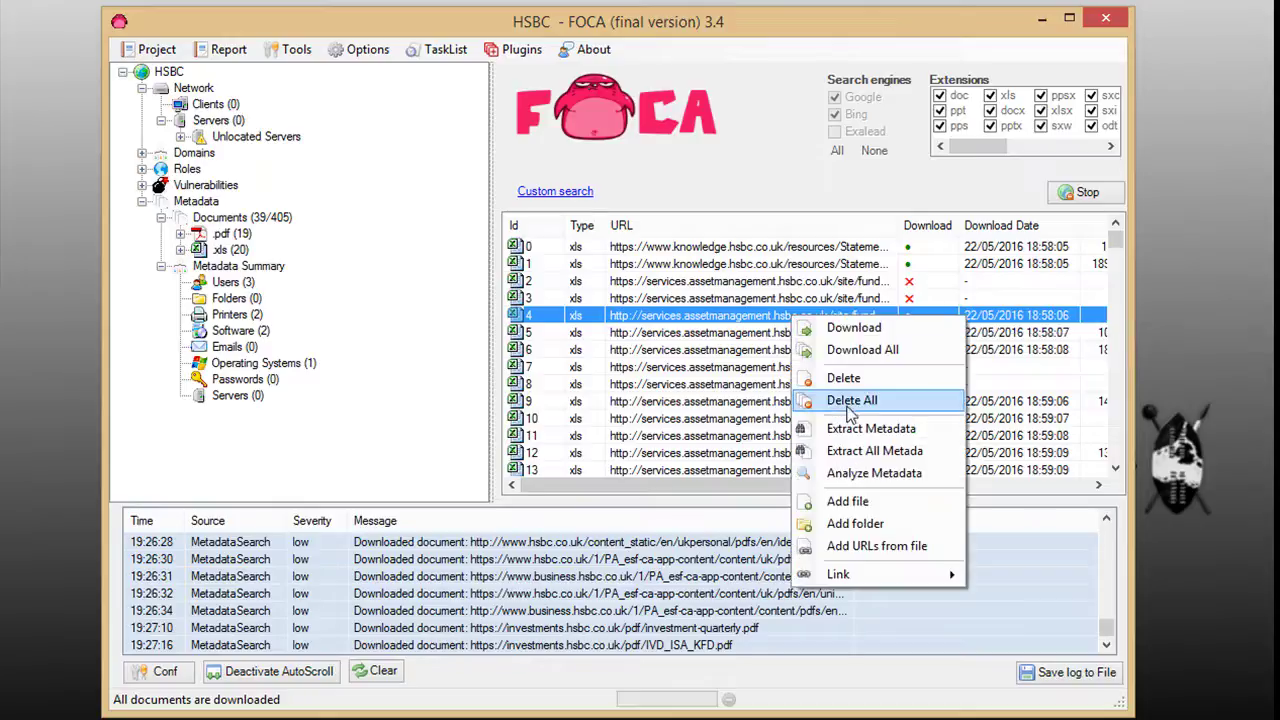
{"action": "left_click", "coordinate": [856, 452]}
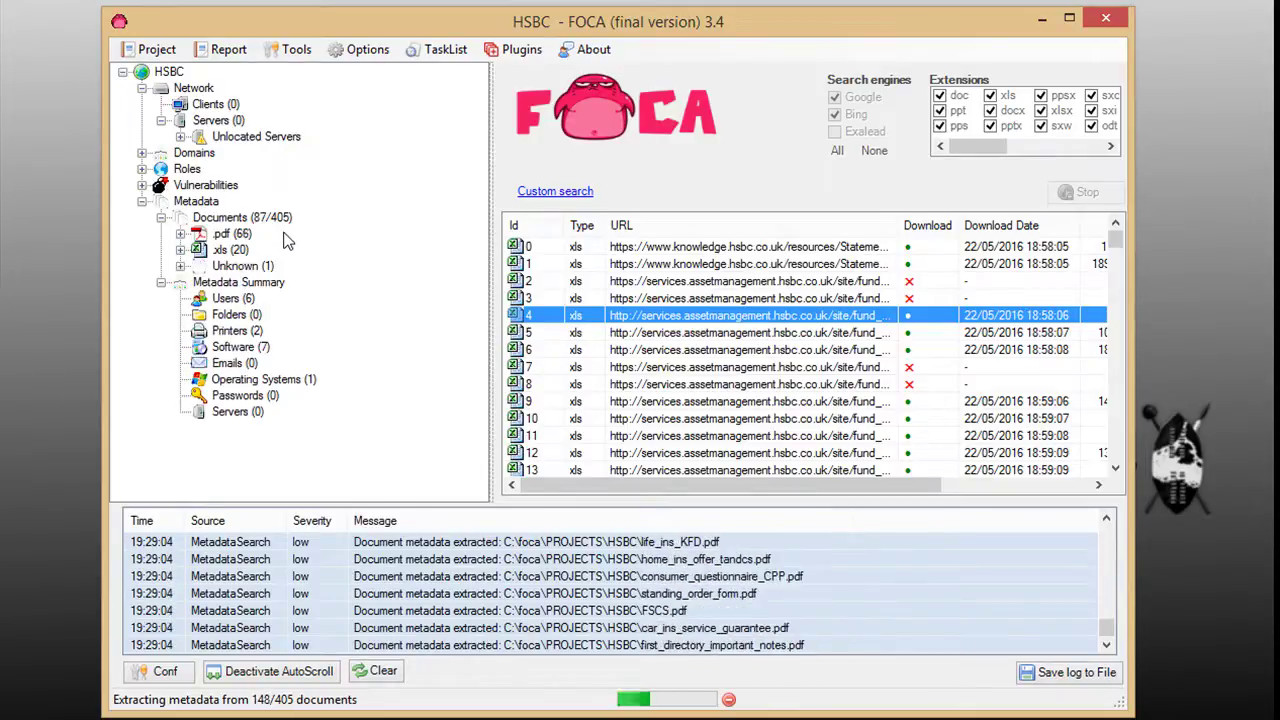
Browse the metadata summary's 24 software entries, 2 printers and 8 users.
{"action": "left_click", "coordinate": [257, 352]}
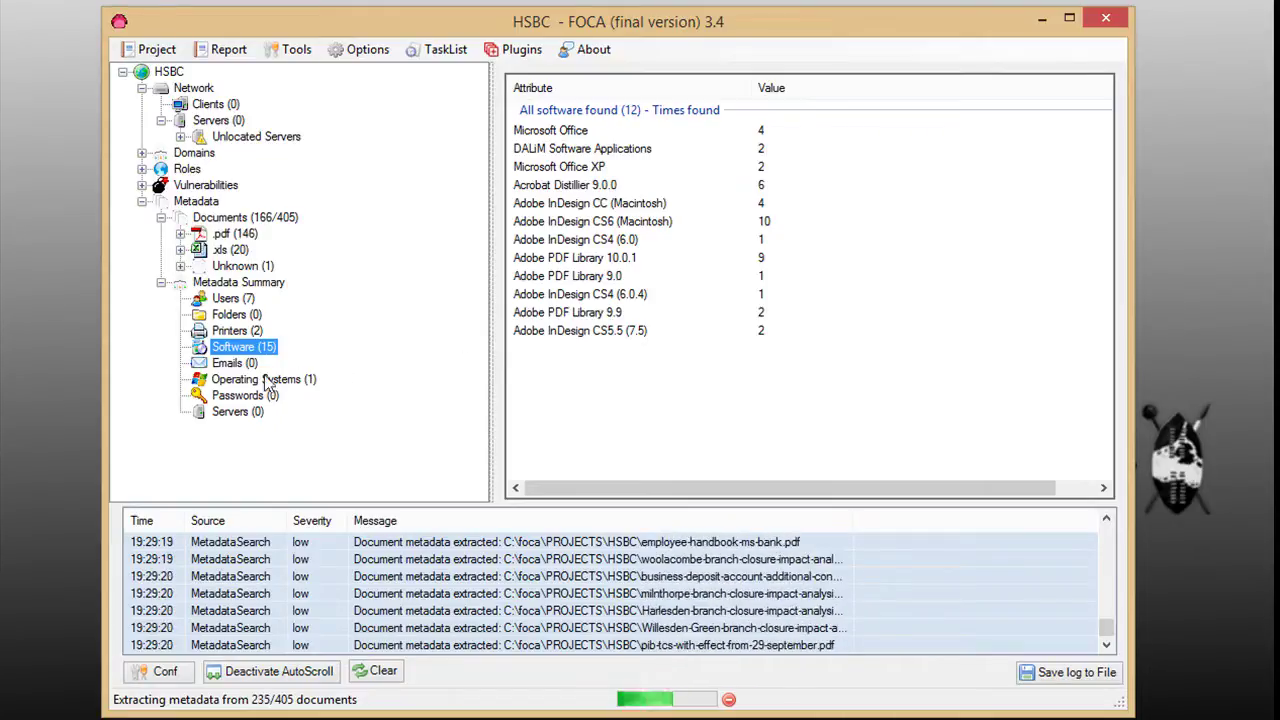
{"action": "left_click", "coordinate": [232, 332]}
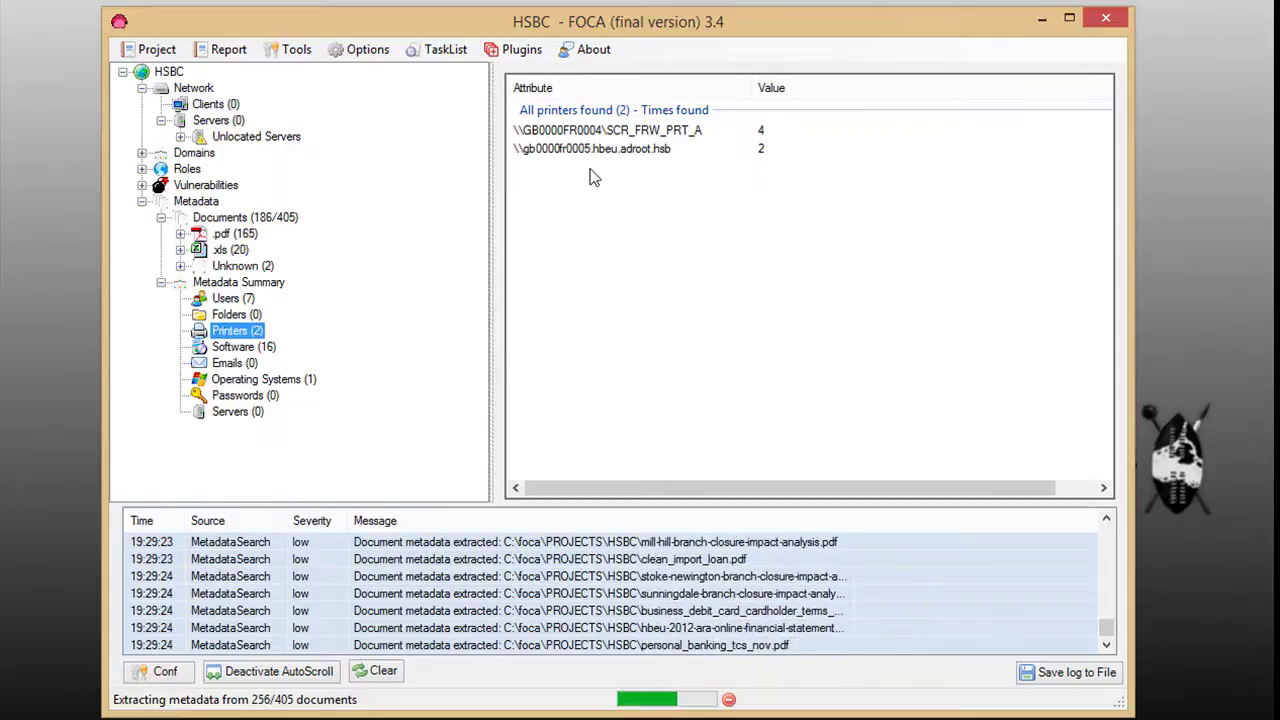
{"action": "left_click", "coordinate": [227, 302]}
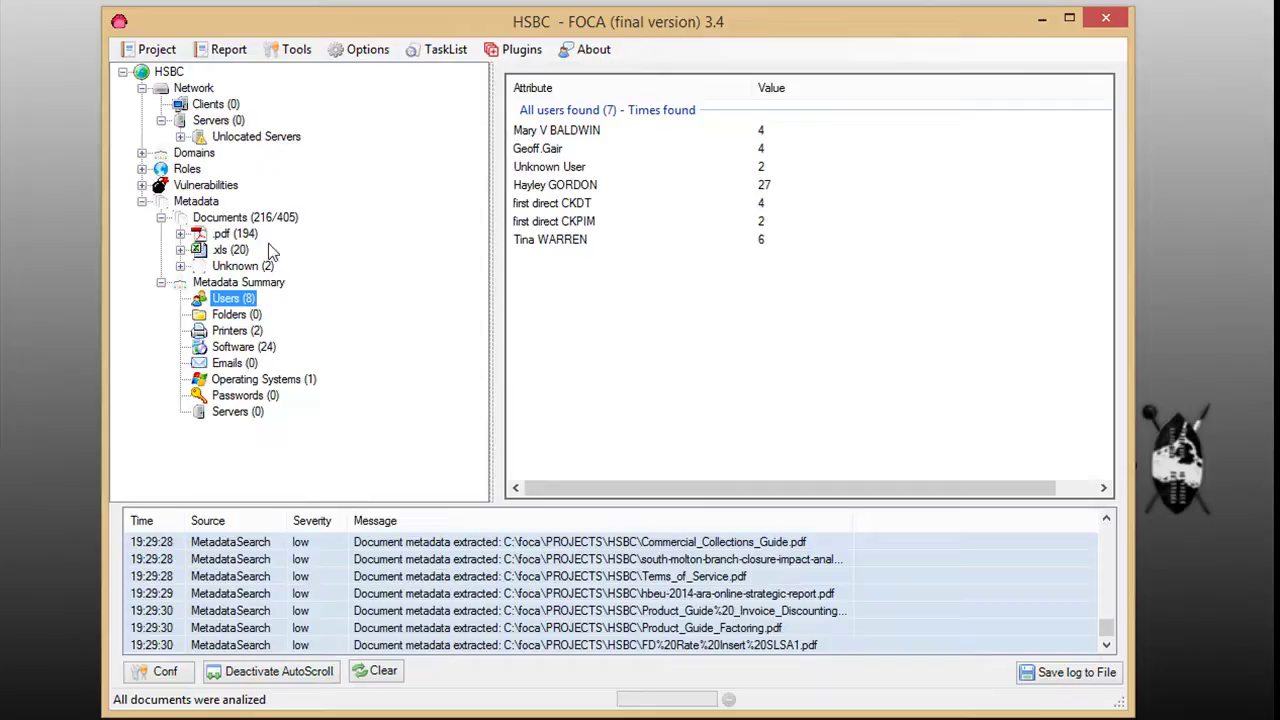
{"action": "left_click", "coordinate": [229, 285]}
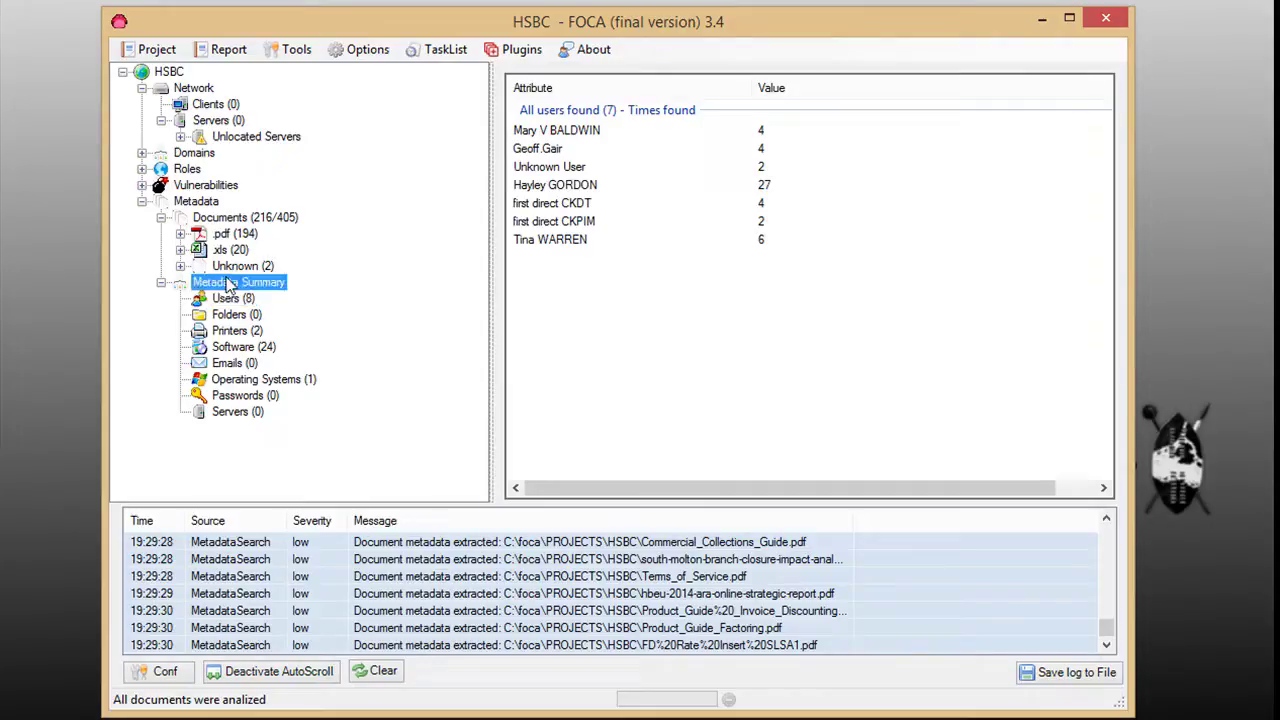
{"action": "left_click", "coordinate": [203, 187]}
Show the document list's size and analysis columns and open actions for Statement_Reconciliation_Guide.xls (189.5 KB).
{"action": "left_click", "coordinate": [197, 202]}
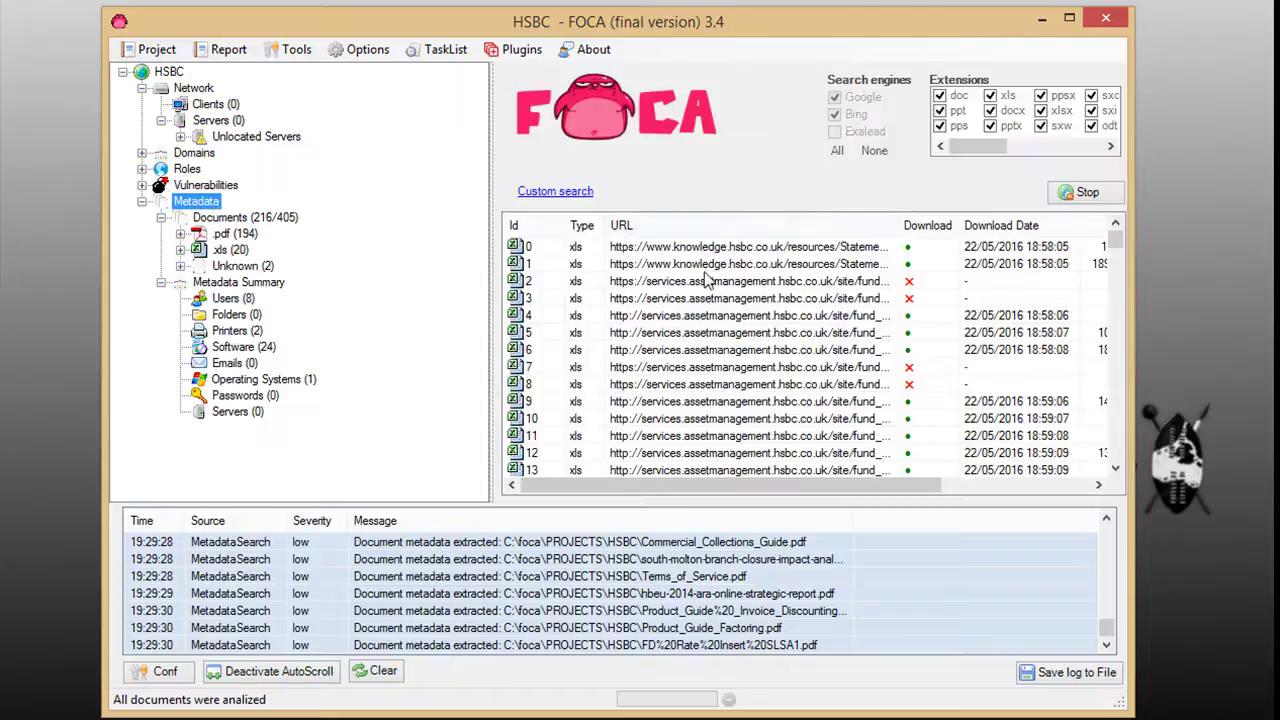
{"action": "left_click_drag", "start_coordinate": [920, 491], "coordinate": [1178, 452]}
{"action": "left_click_drag", "start_coordinate": [851, 486], "coordinate": [1050, 480]}
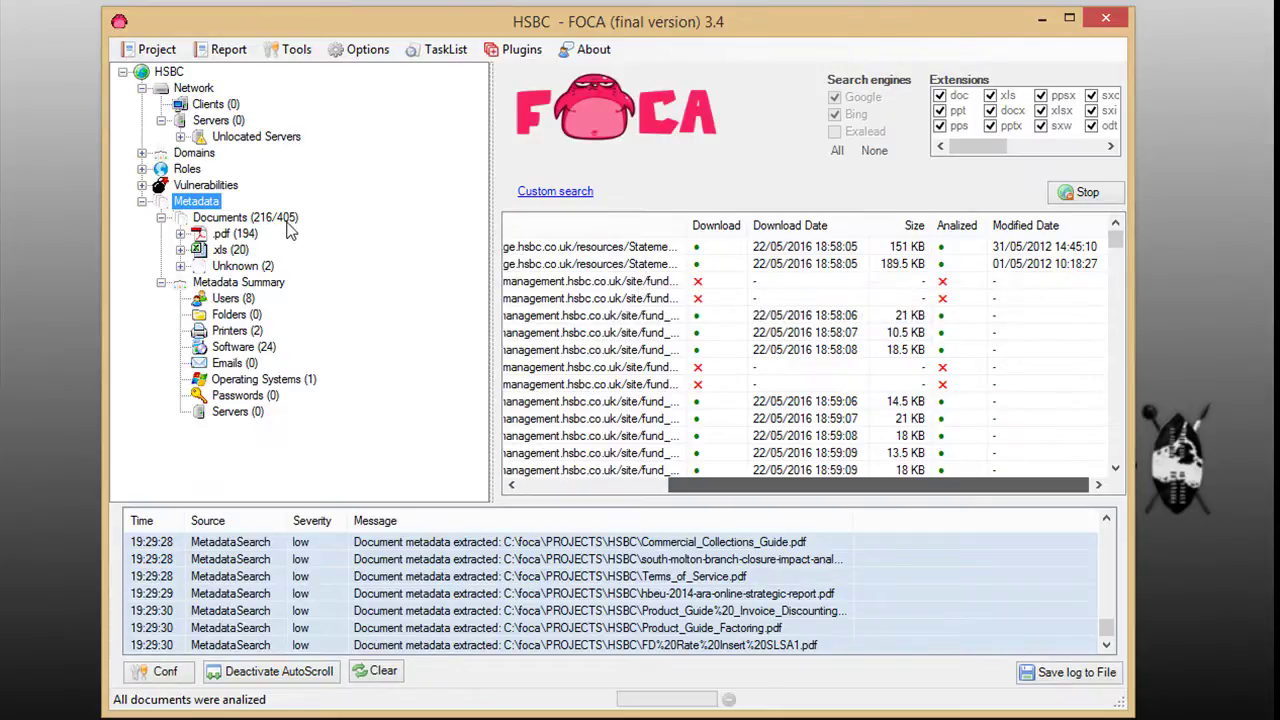
{"action": "left_click", "coordinate": [632, 265]}
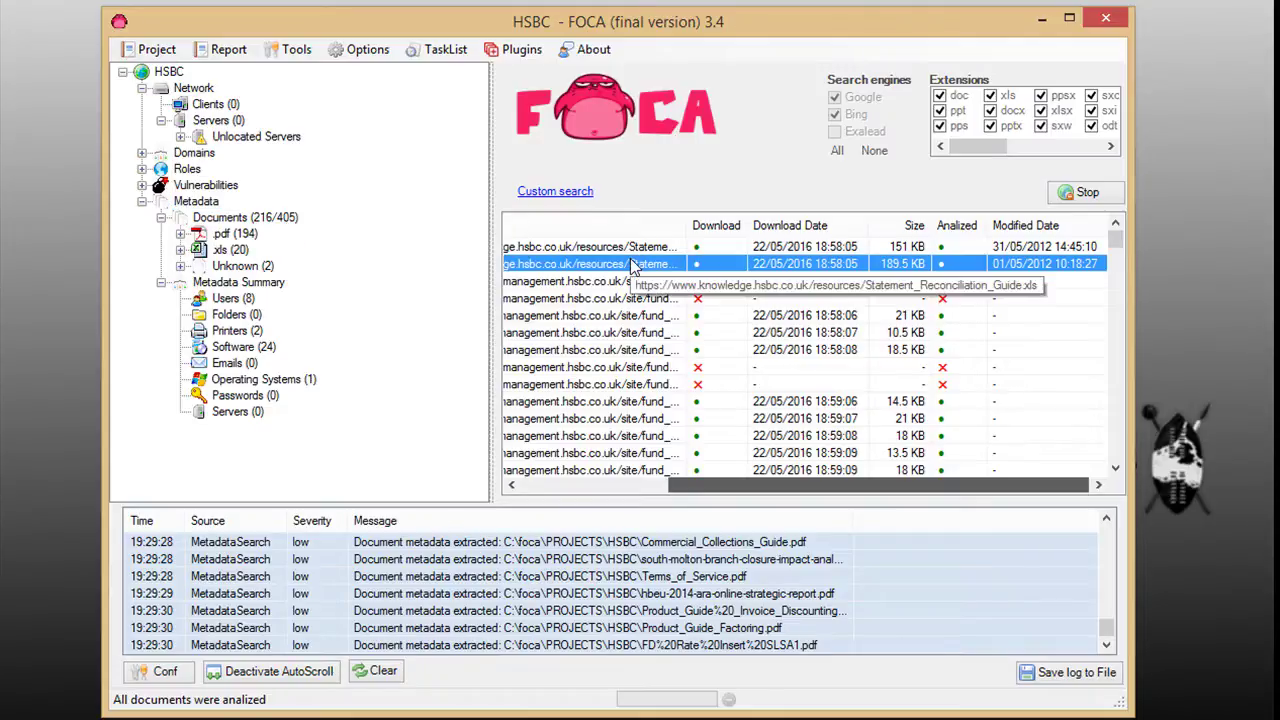
{"action": "right_click", "coordinate": [632, 265]}
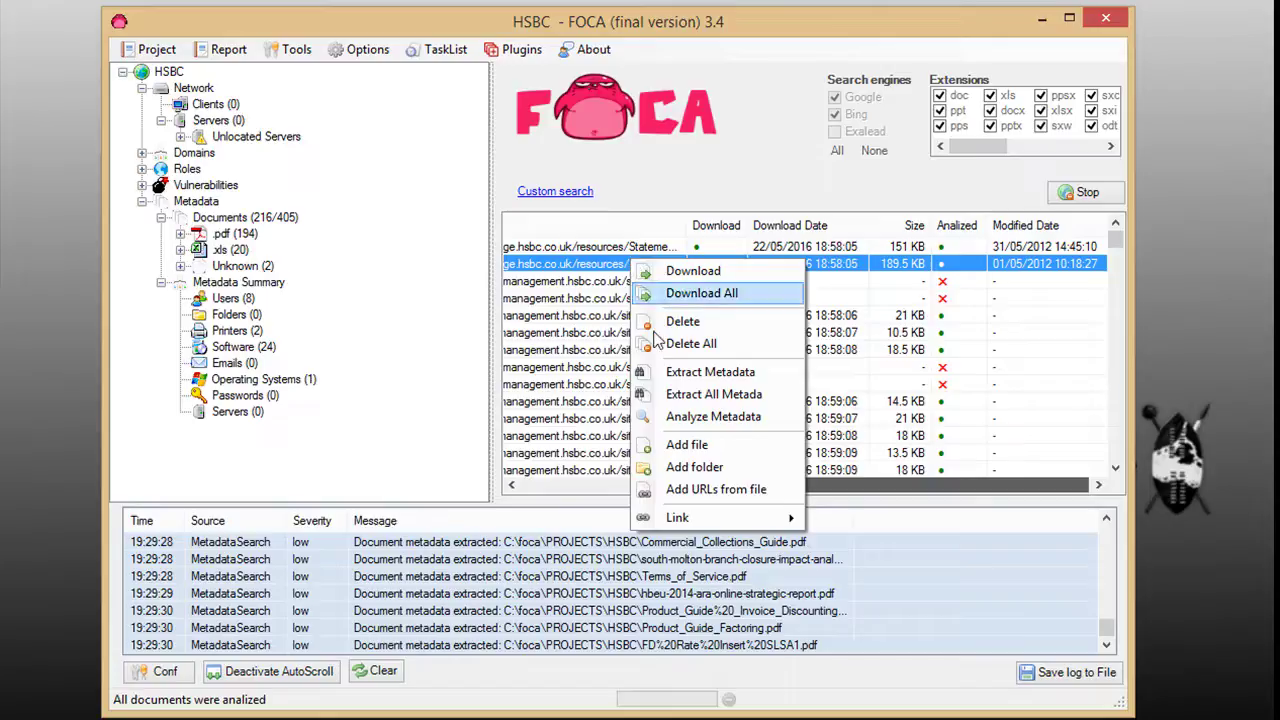
Analyze metadata to find the seven client PCs, inspect a Mac client, then collapse Clients.
{"action": "left_click", "coordinate": [703, 418]}
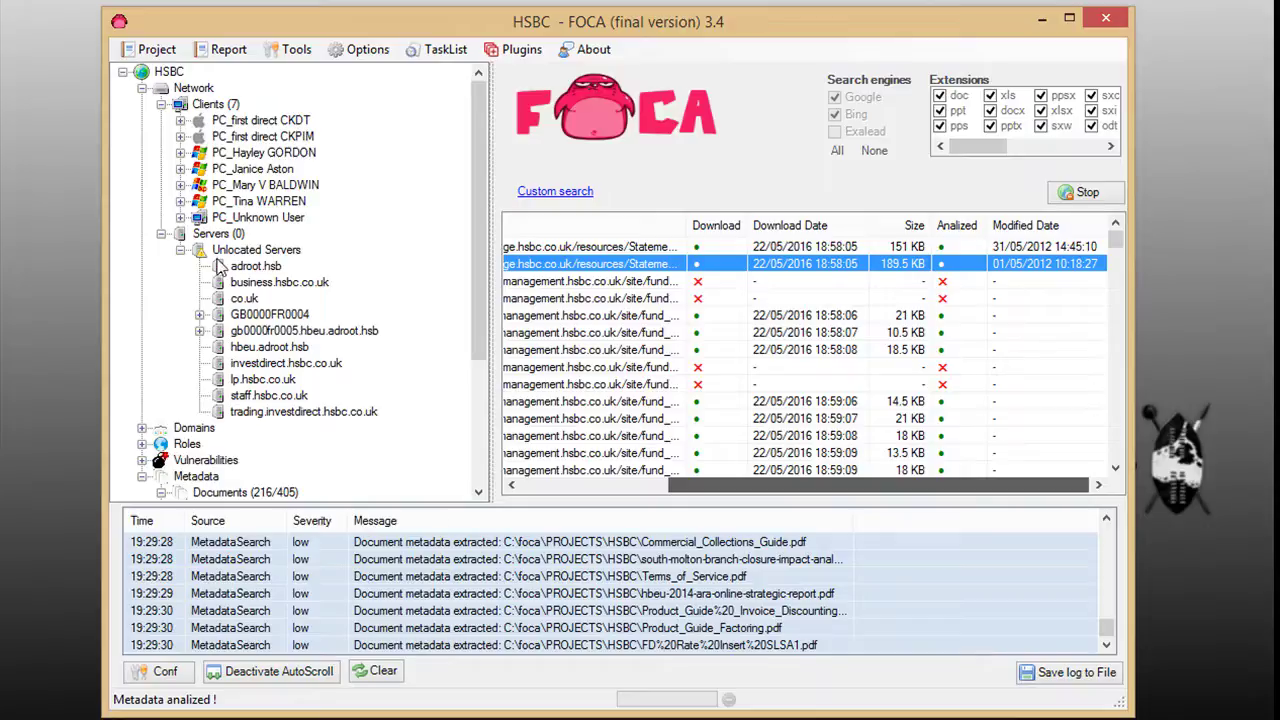
{"action": "left_click", "coordinate": [180, 137]}
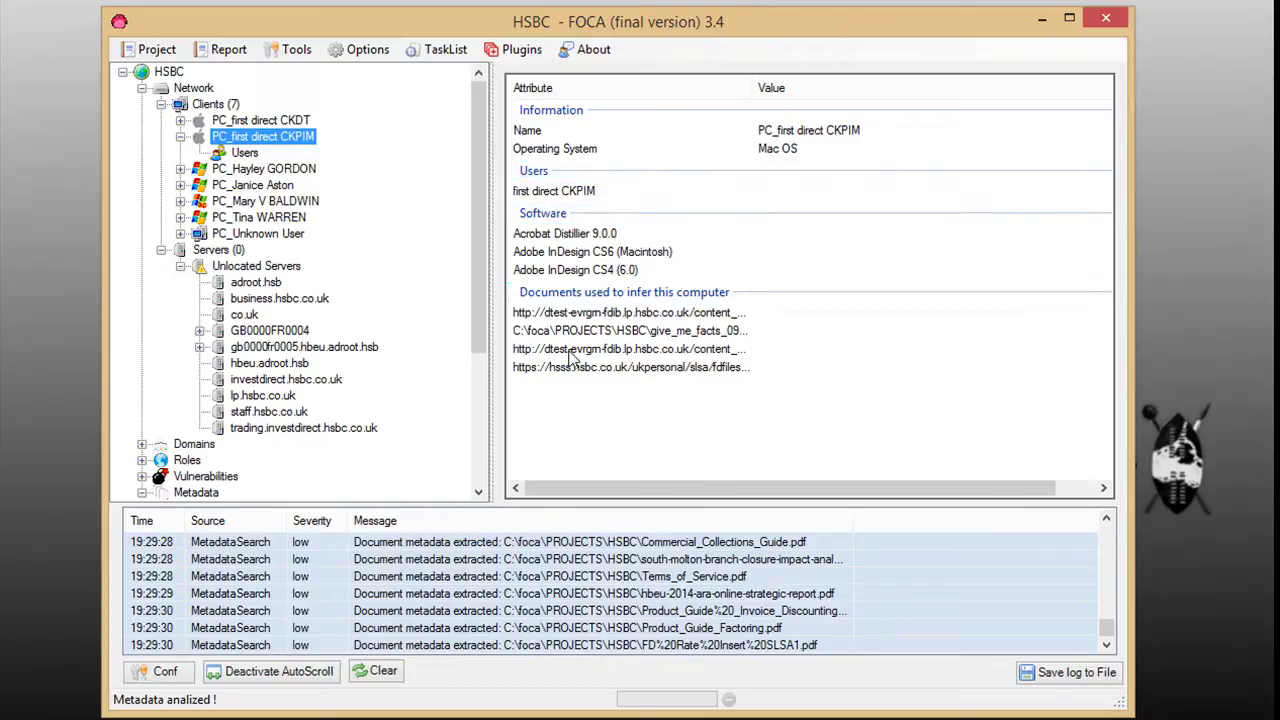
{"action": "left_click", "coordinate": [181, 137]}
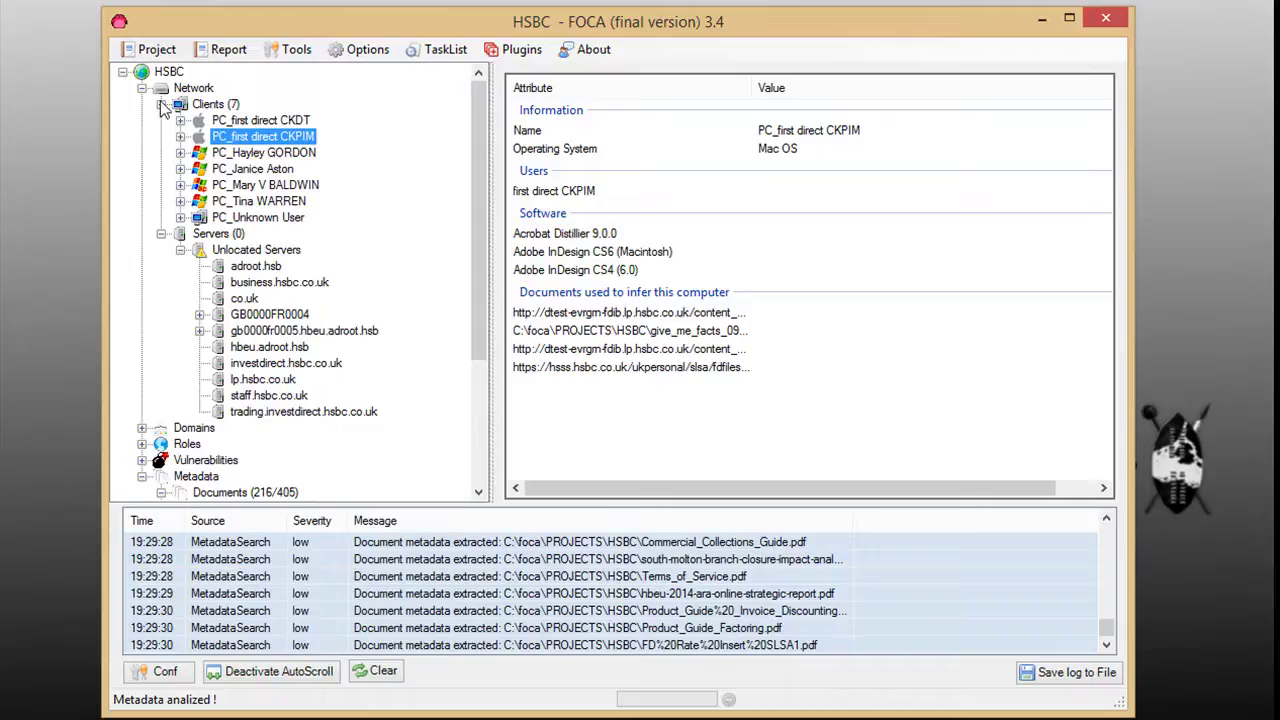
{"action": "left_click", "coordinate": [161, 104]}
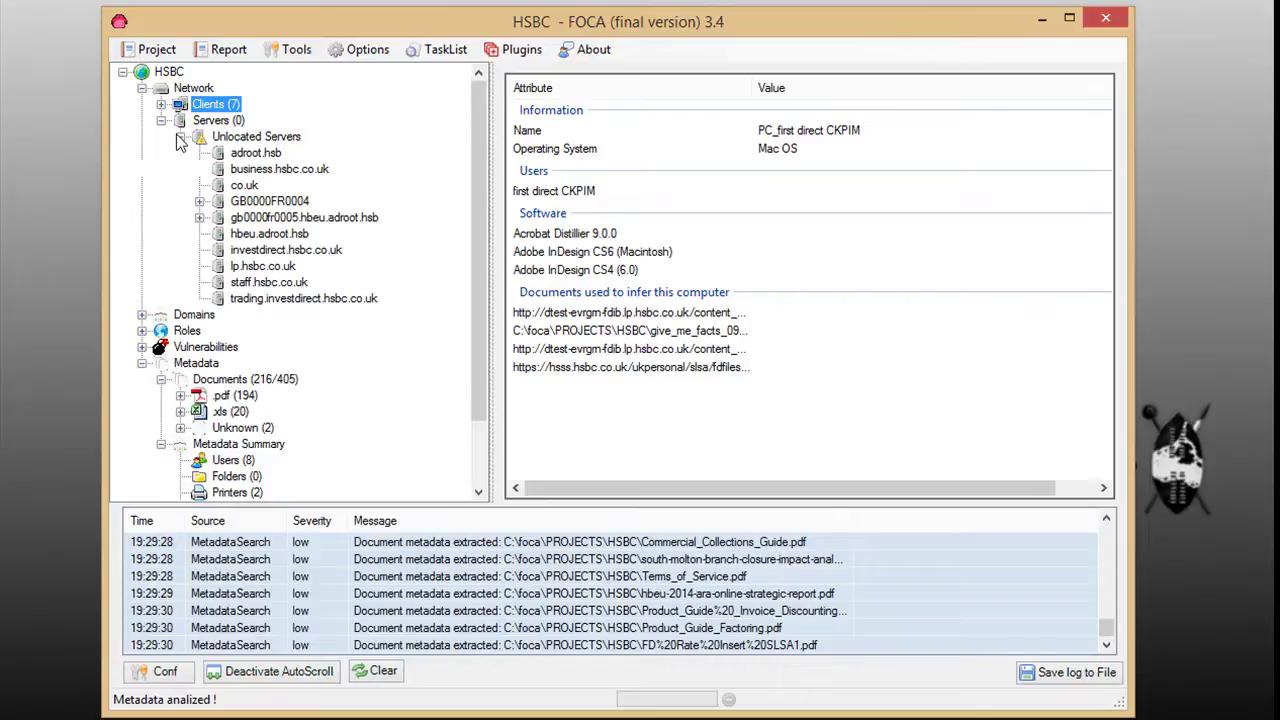
Run Analyze Metadata again from the 10.5 KB document and collapse the Servers branch.
{"action": "left_click", "coordinate": [266, 381]}
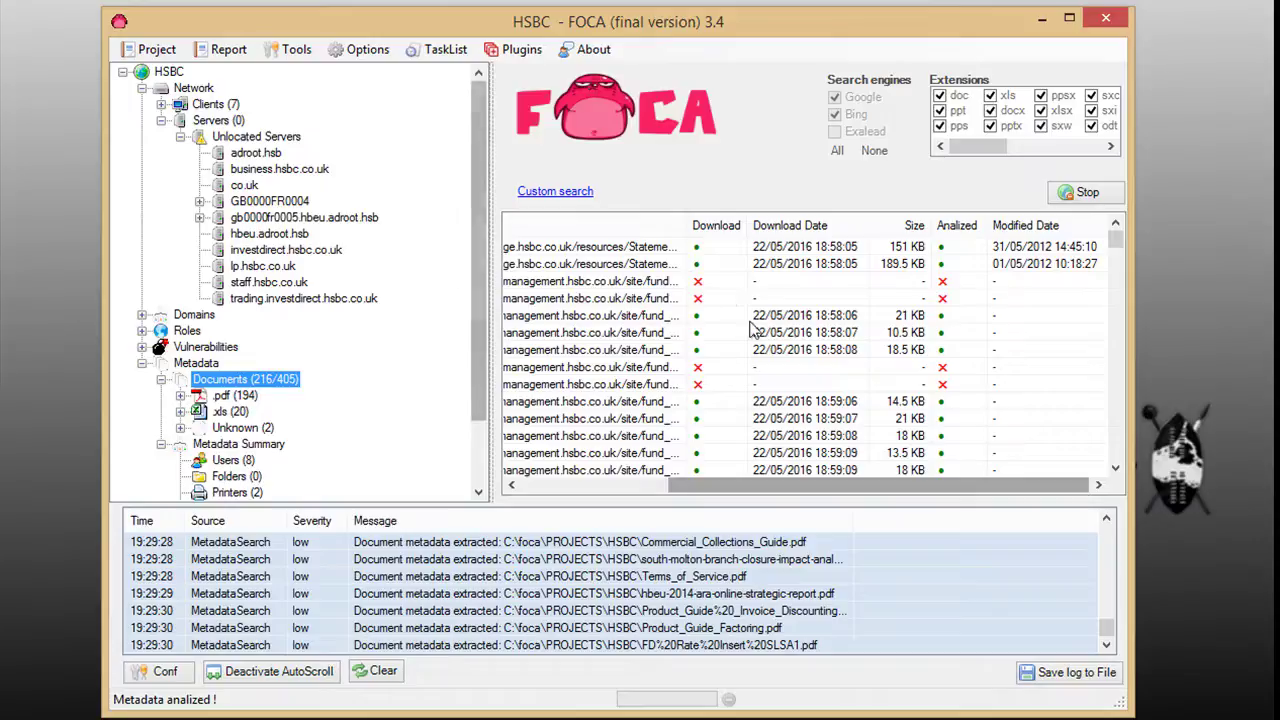
{"action": "left_click", "coordinate": [798, 334]}
{"action": "right_click", "coordinate": [796, 341]}
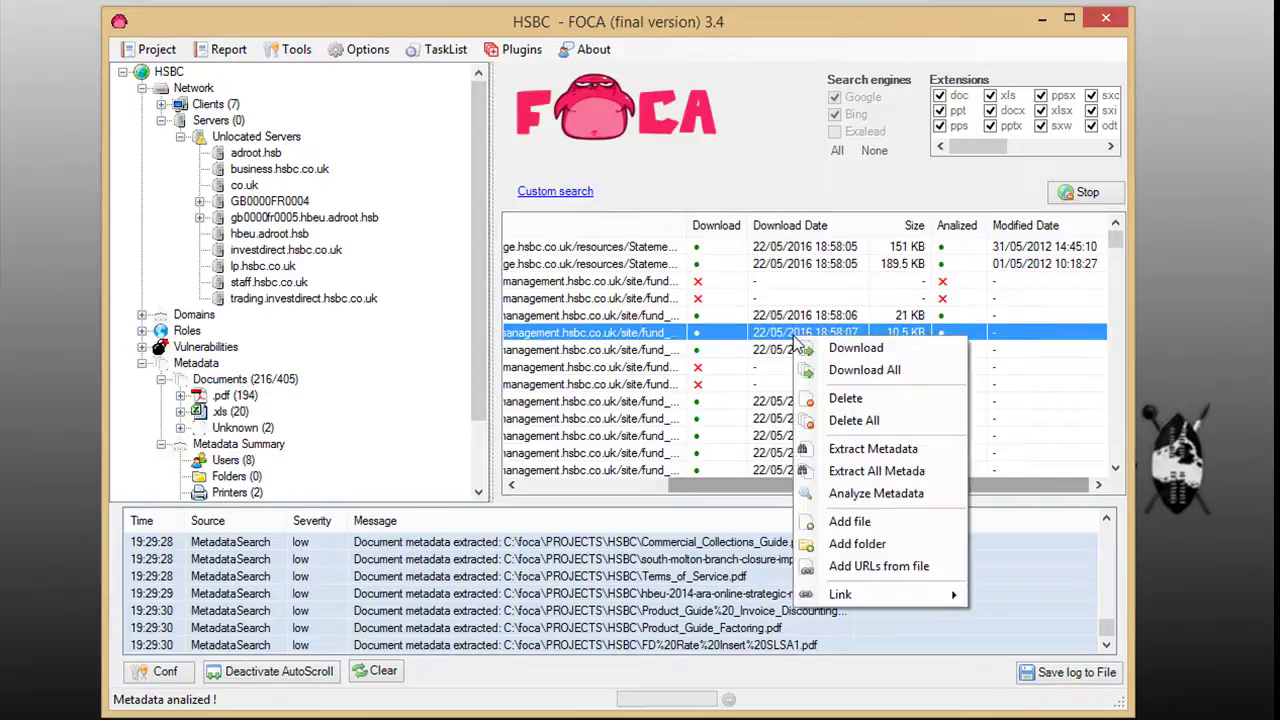
{"action": "left_click", "coordinate": [867, 492]}
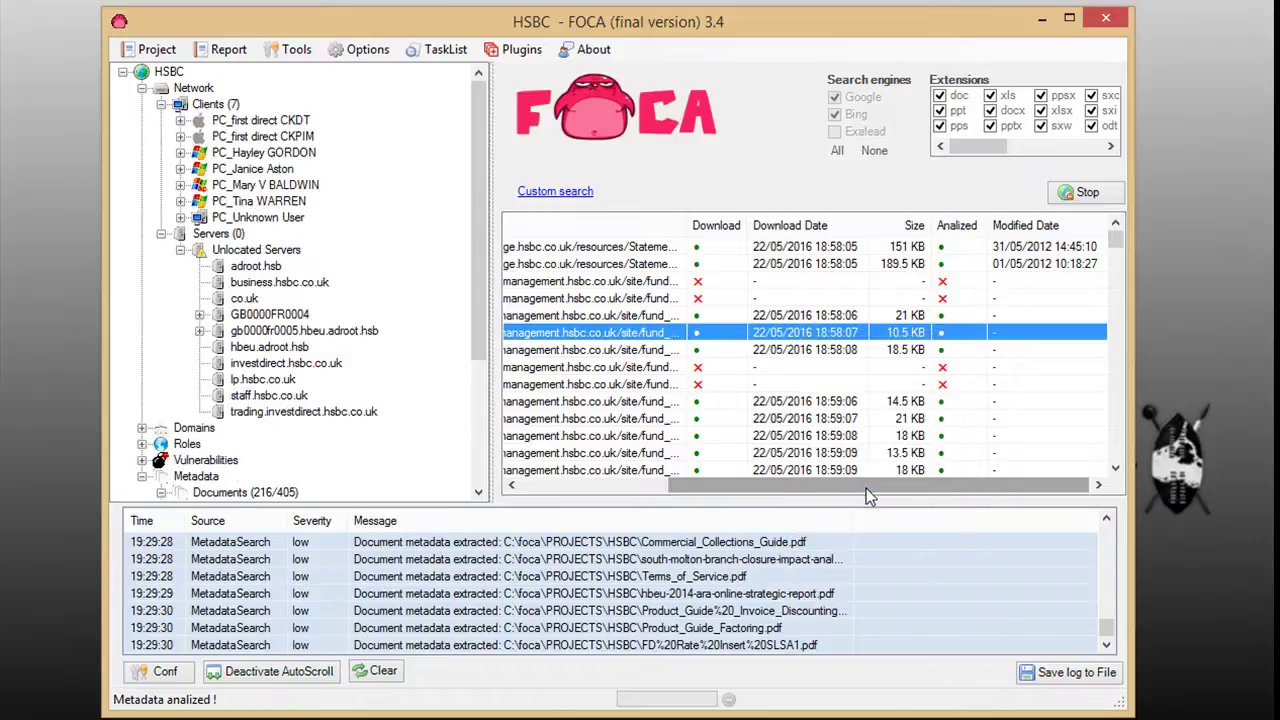
{"action": "left_click", "coordinate": [161, 234]}
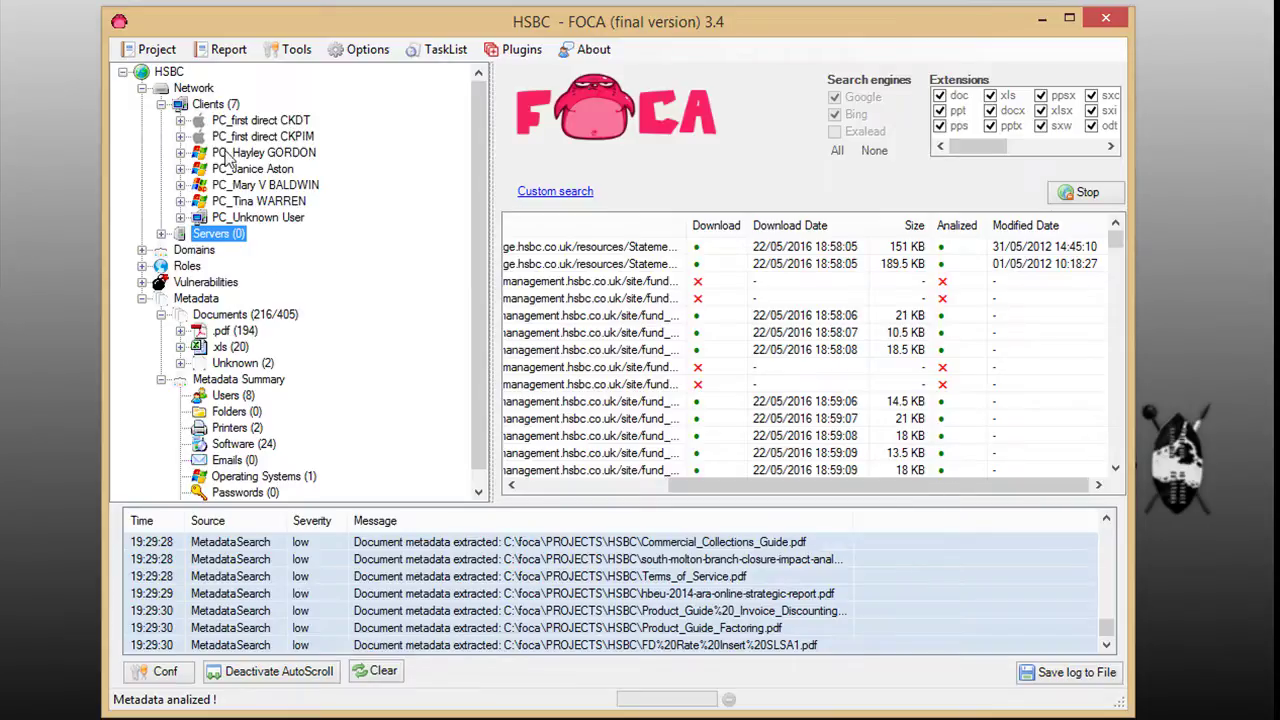
Start the hsbc.co.uk network search and inspect the high-severity insecure methods fuzzer finding.
{"action": "left_click", "coordinate": [190, 89]}
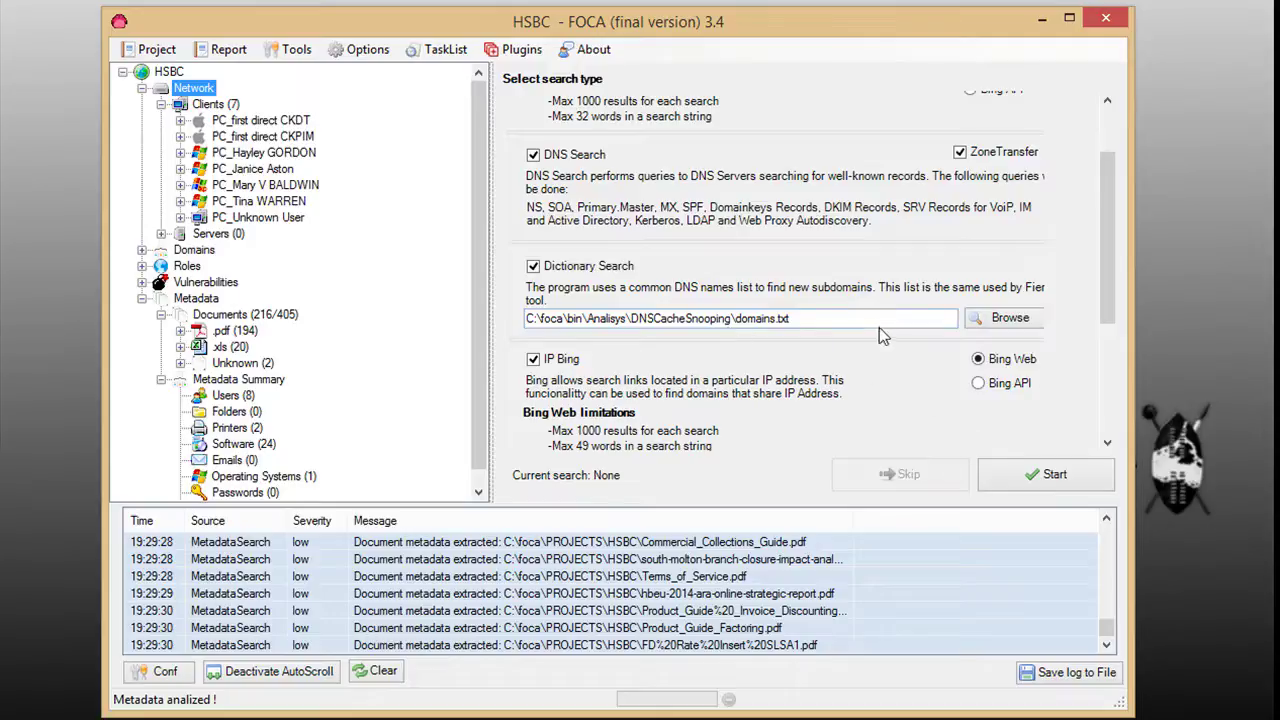
{"action": "left_click_drag", "start_coordinate": [1118, 266], "coordinate": [1130, 415]}
{"action": "left_click", "coordinate": [1050, 478]}
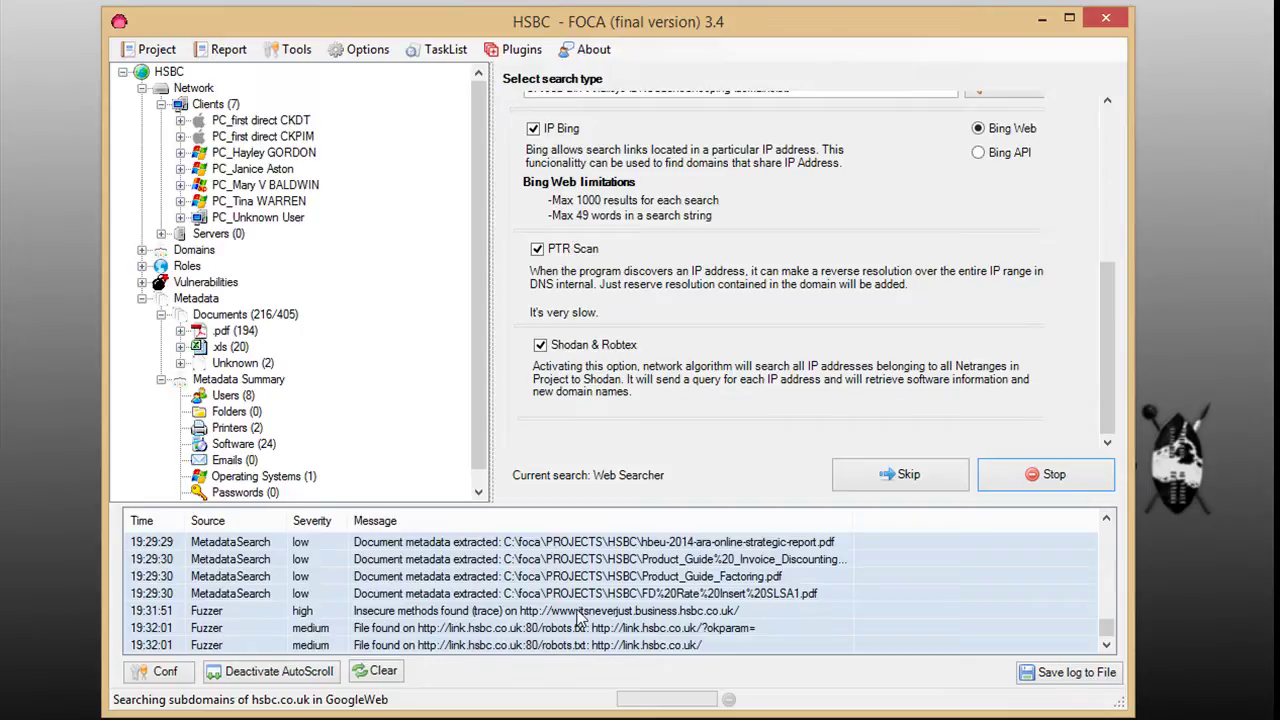
{"action": "left_click", "coordinate": [641, 614]}
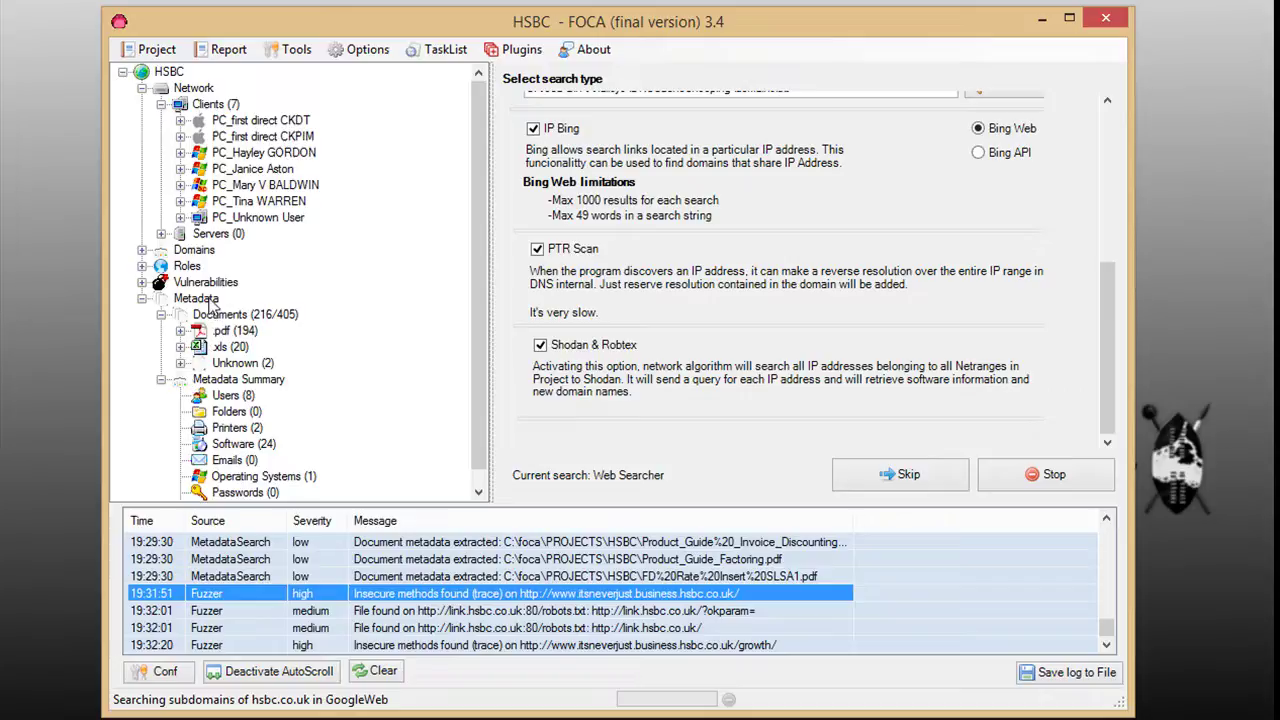
Start Download All for the 405 project documents from the 18.5 KB document's actions.
{"action": "left_click", "coordinate": [206, 300]}
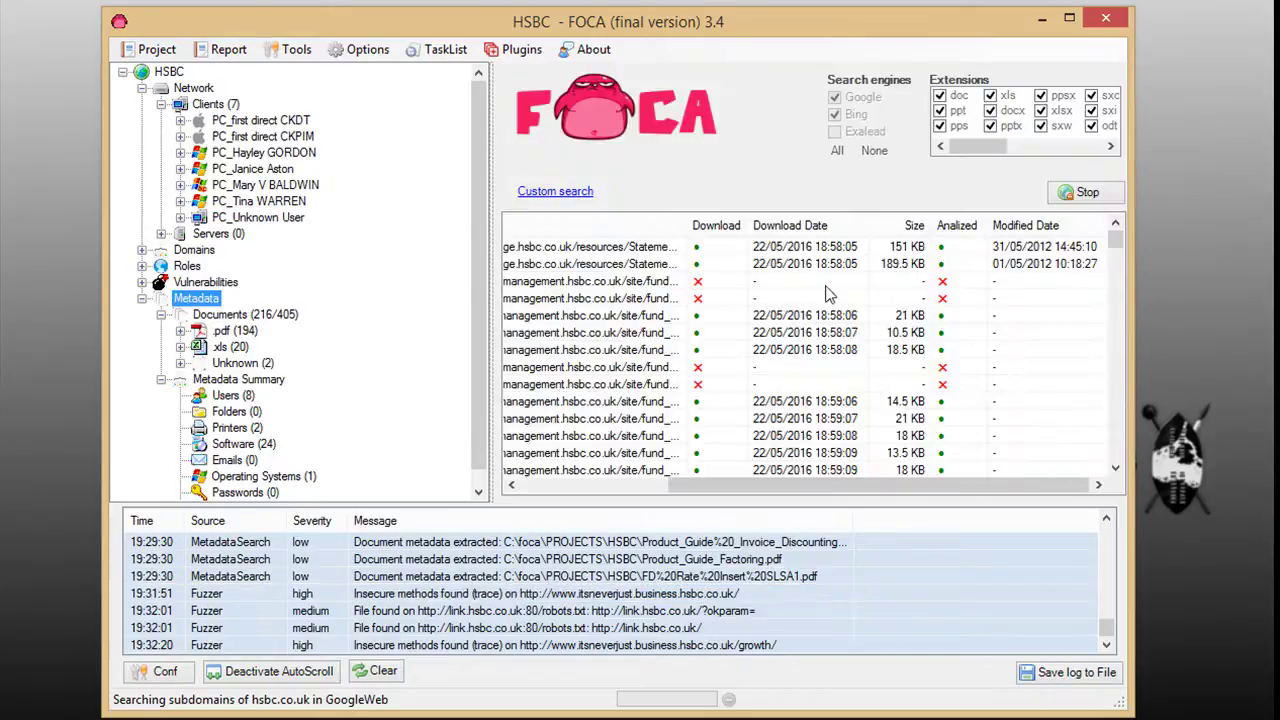
{"action": "left_click", "coordinate": [661, 352]}
{"action": "right_click", "coordinate": [653, 353]}
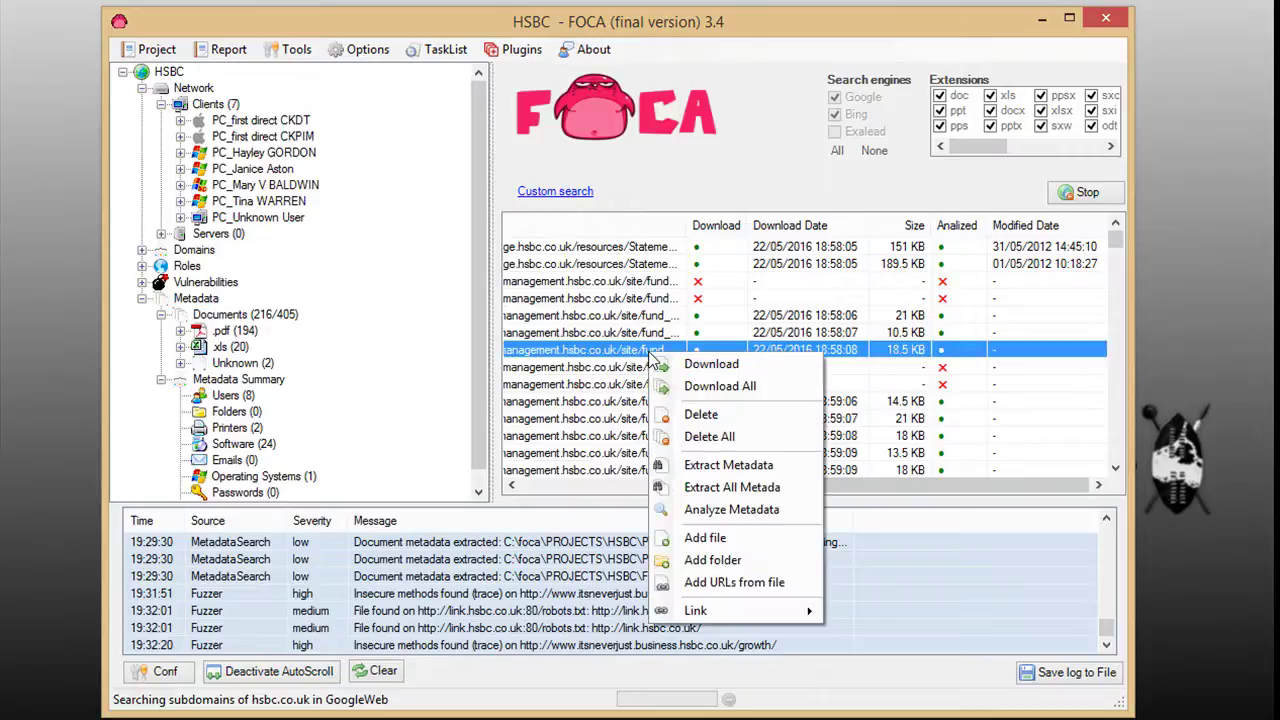
{"action": "left_click", "coordinate": [686, 386]}
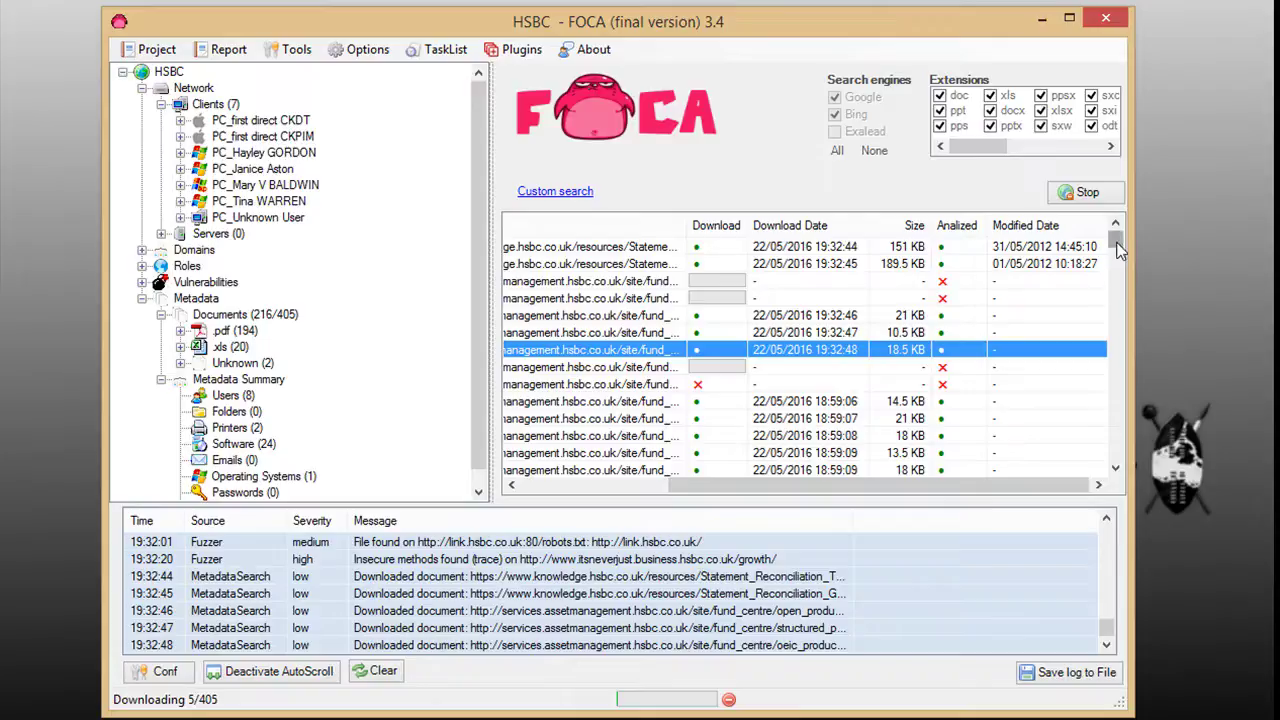
{"action": "left_click_drag", "start_coordinate": [1118, 250], "coordinate": [1120, 258]}
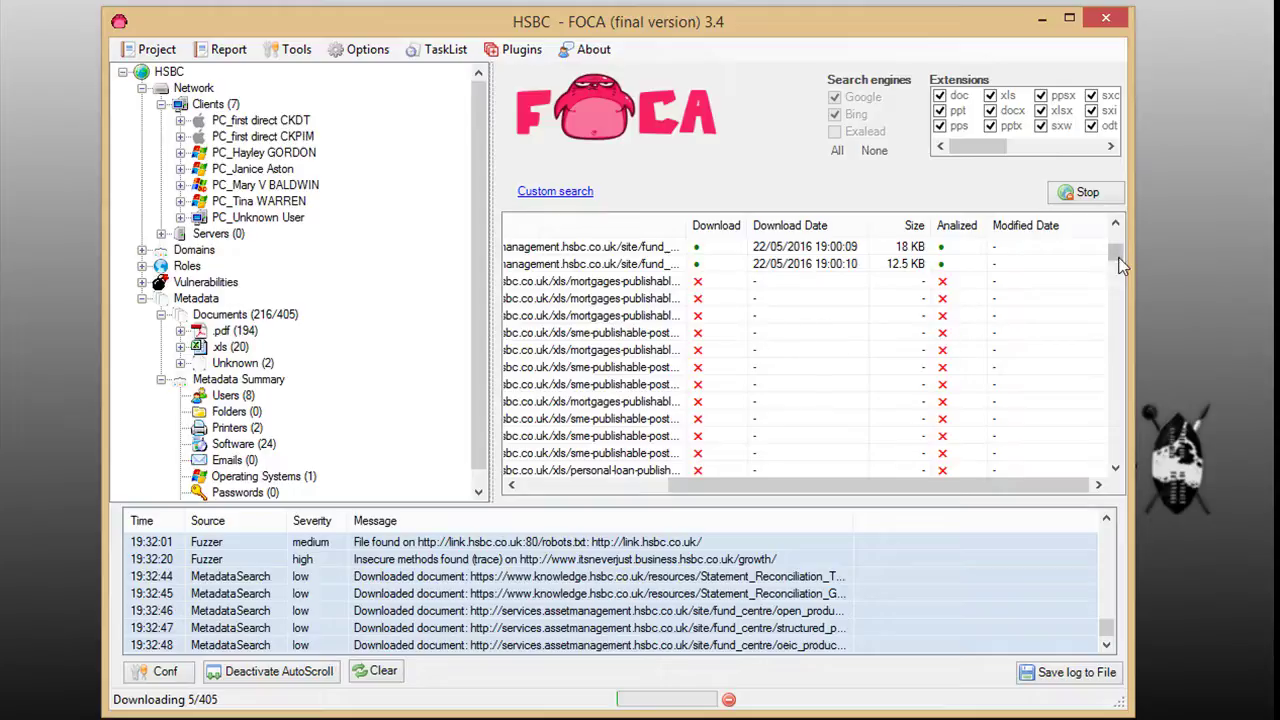
{"action": "left_click_drag", "start_coordinate": [1113, 254], "coordinate": [1120, 249]}
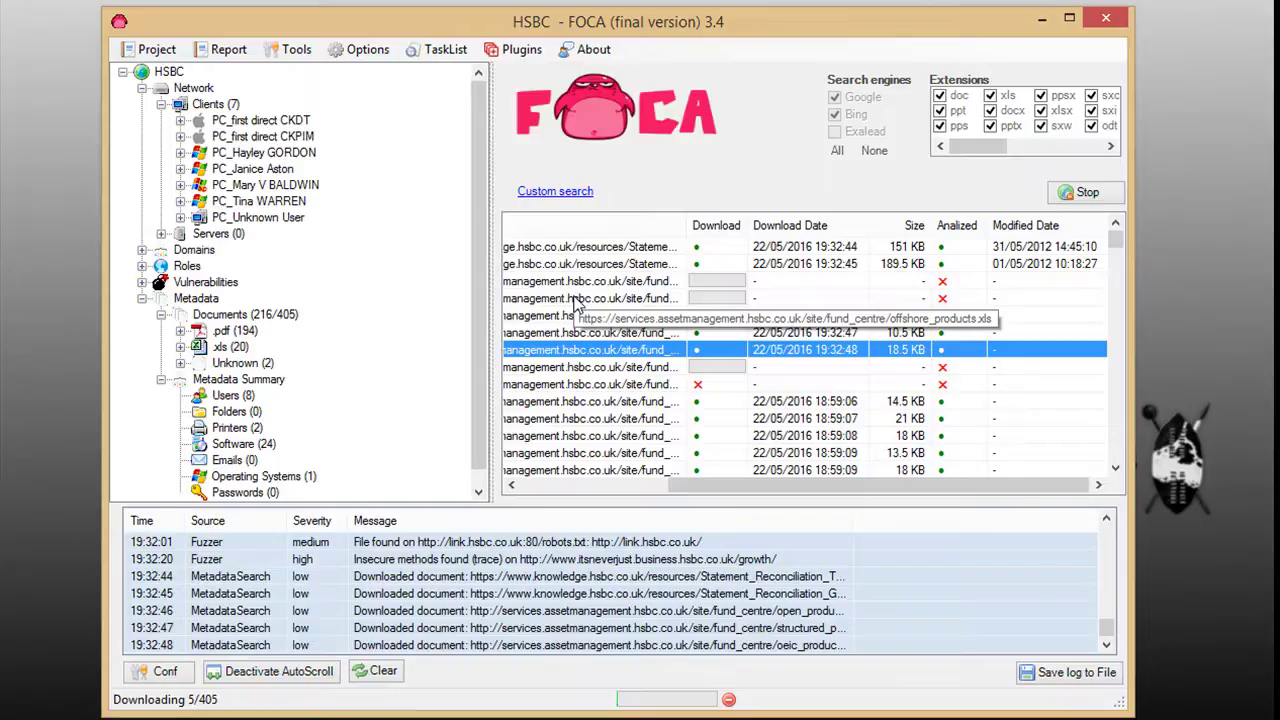
Run Extract Metadata then Analyze Metadata on the 18.5 KB document, and collapse Servers.
{"action": "right_click", "coordinate": [588, 351]}
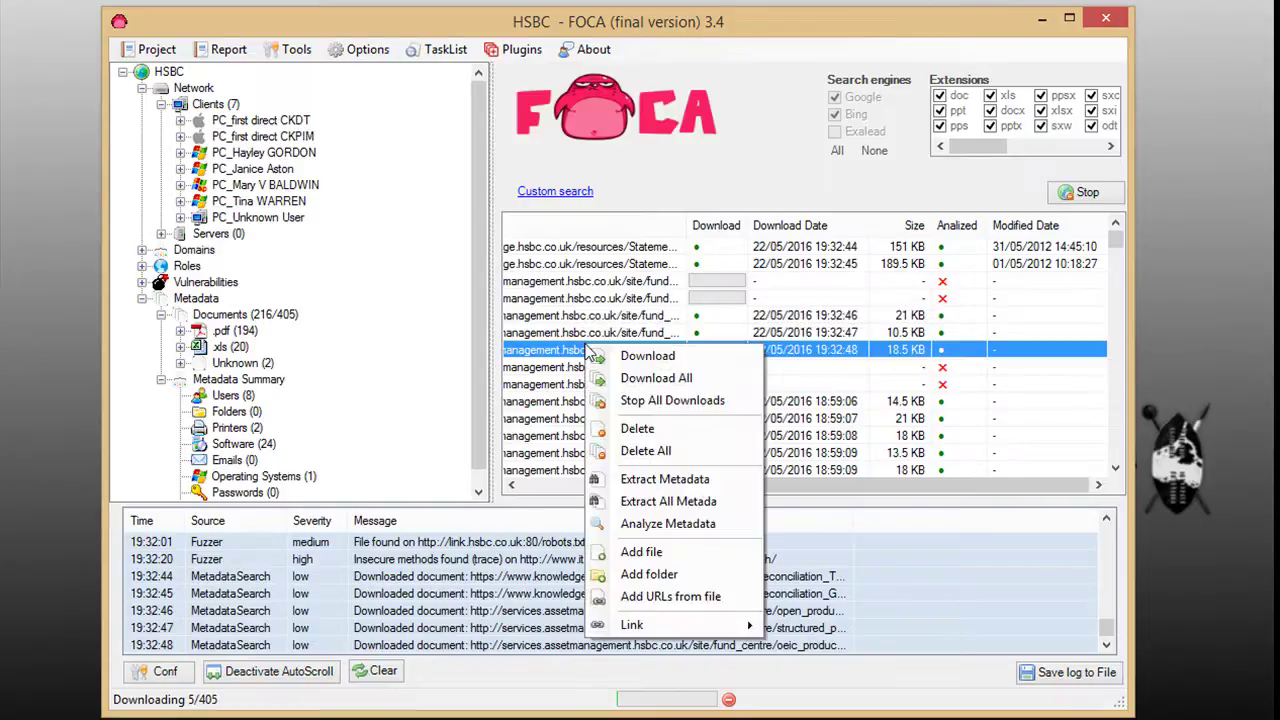
{"action": "left_click", "coordinate": [657, 482]}
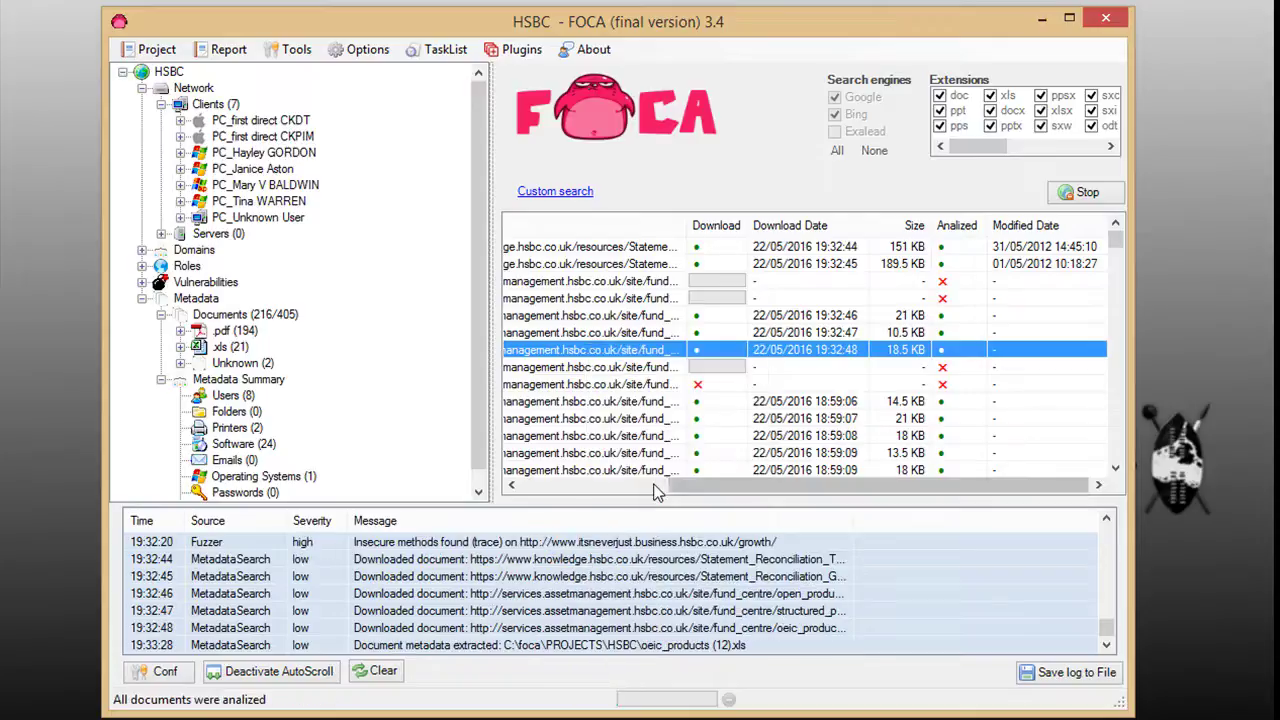
{"action": "right_click", "coordinate": [607, 352]}
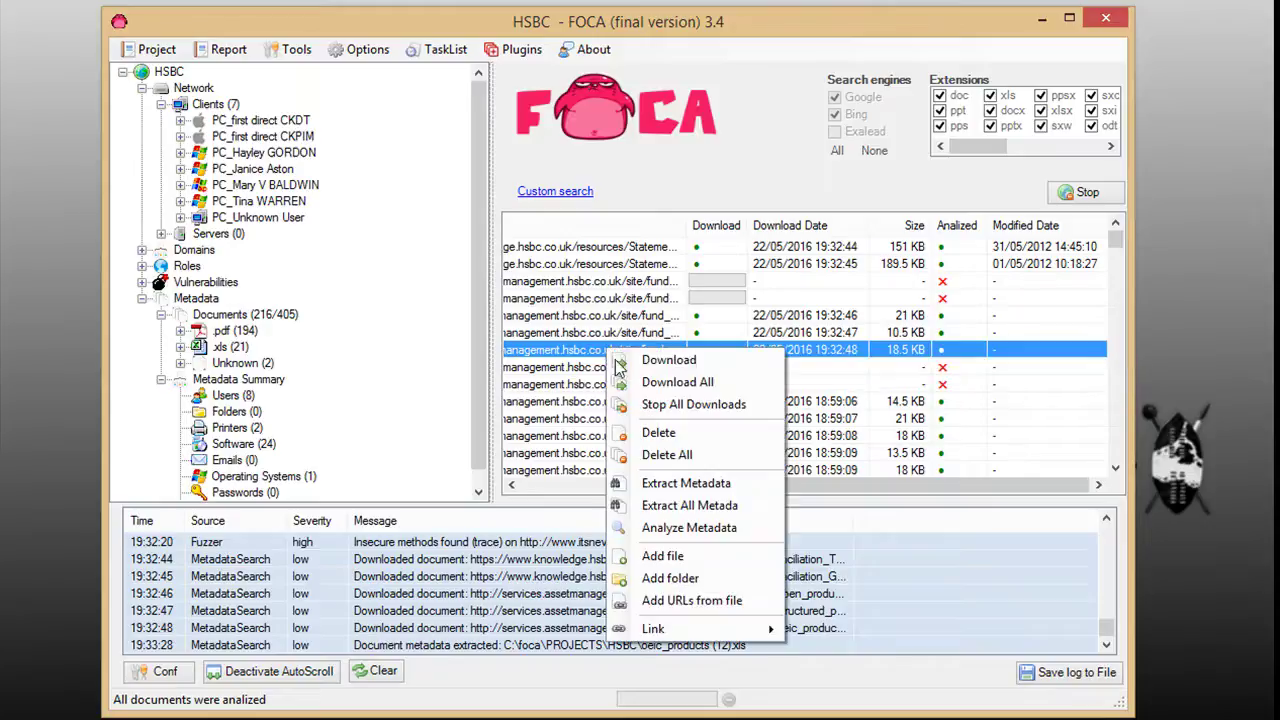
{"action": "left_click", "coordinate": [668, 528]}
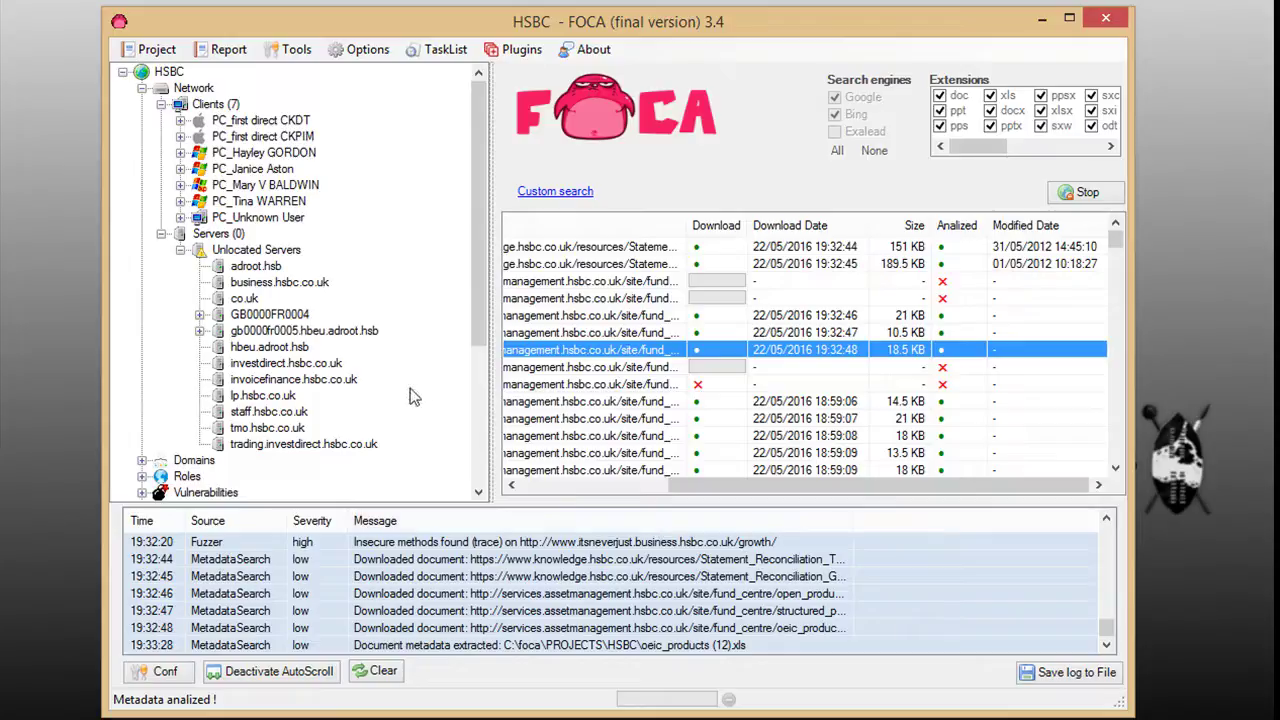
{"action": "left_click", "coordinate": [161, 234]}
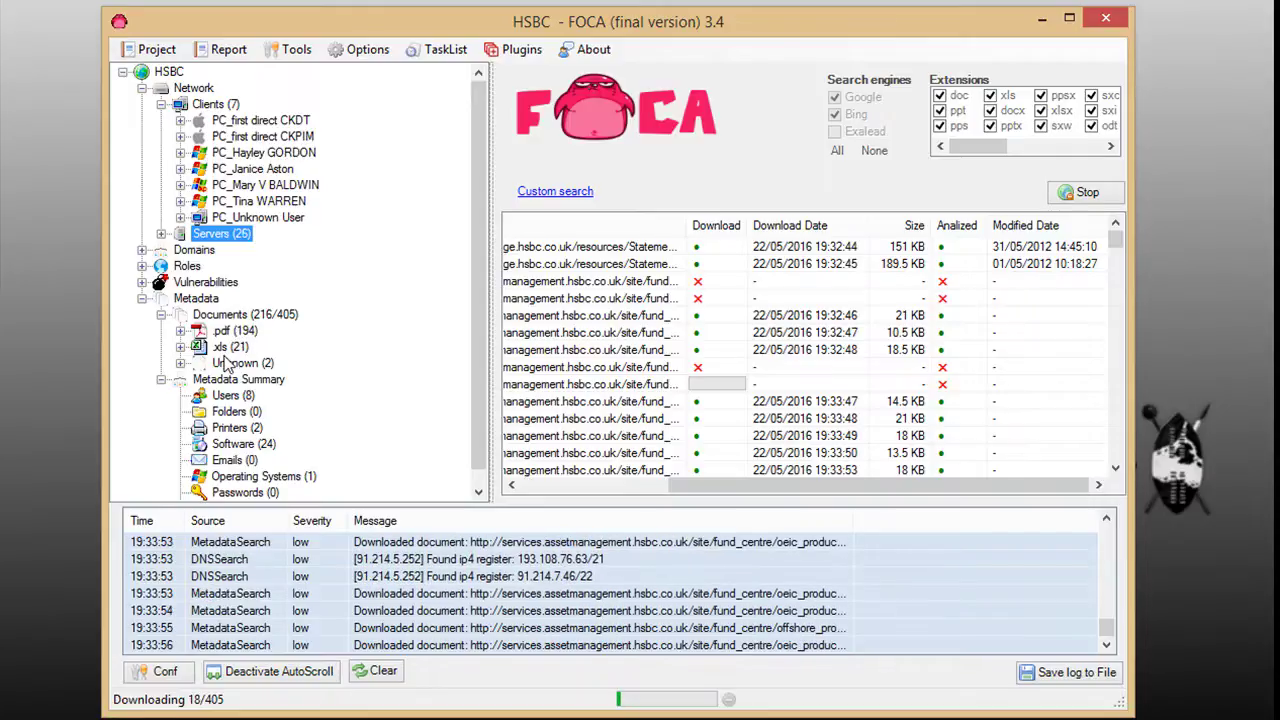
Run Extract All Metadata on the downloaded documents twice, starting a new pass over all 405 files.
{"action": "right_click", "coordinate": [547, 401]}
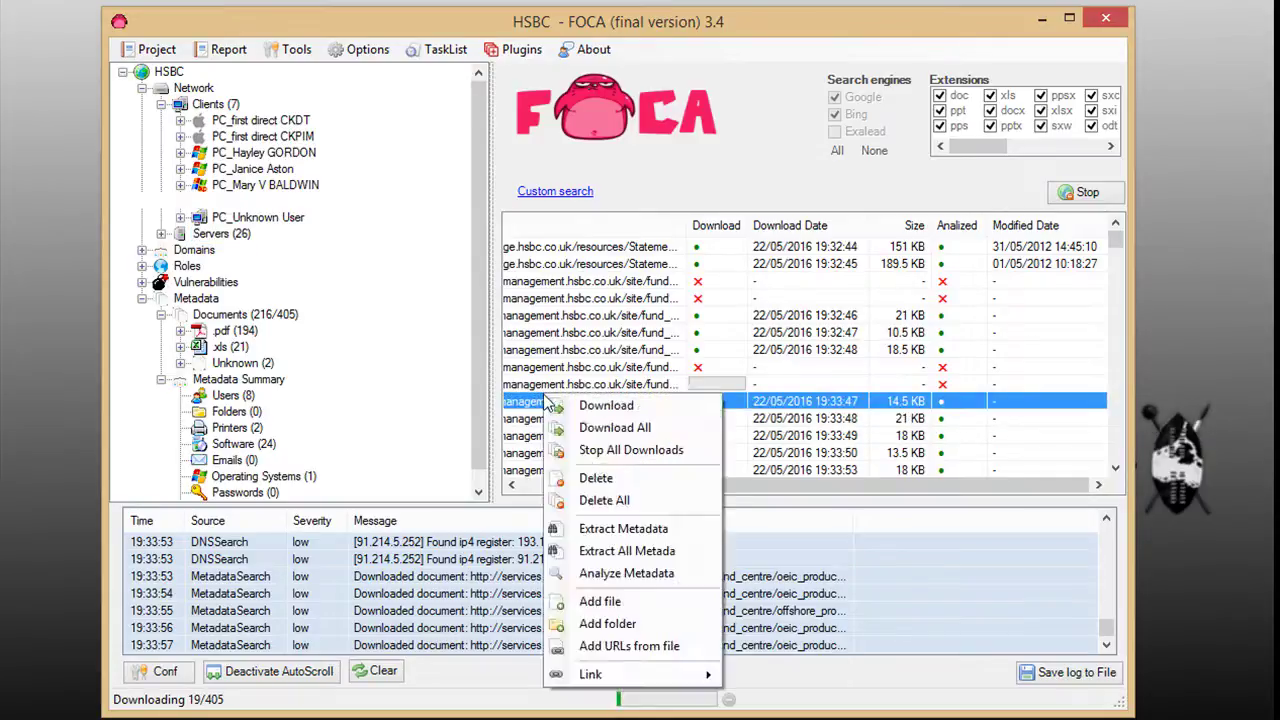
{"action": "left_click", "coordinate": [632, 552]}
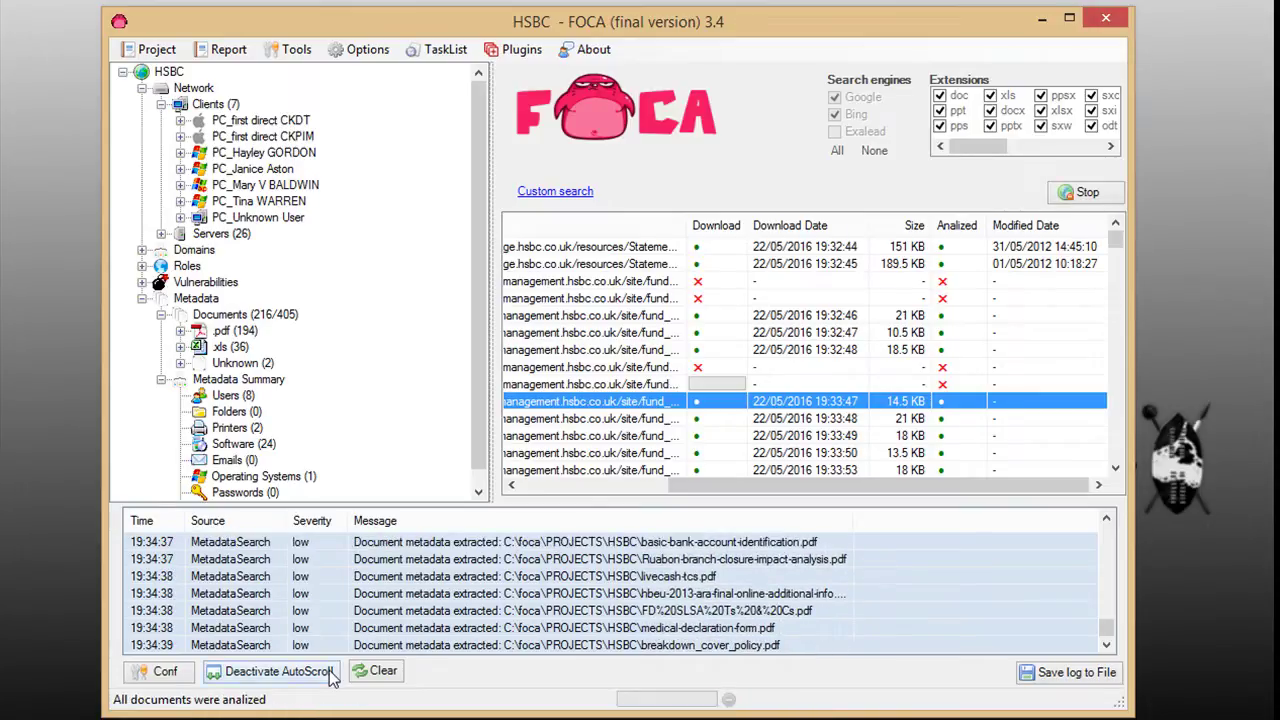
{"action": "right_click", "coordinate": [625, 370]}
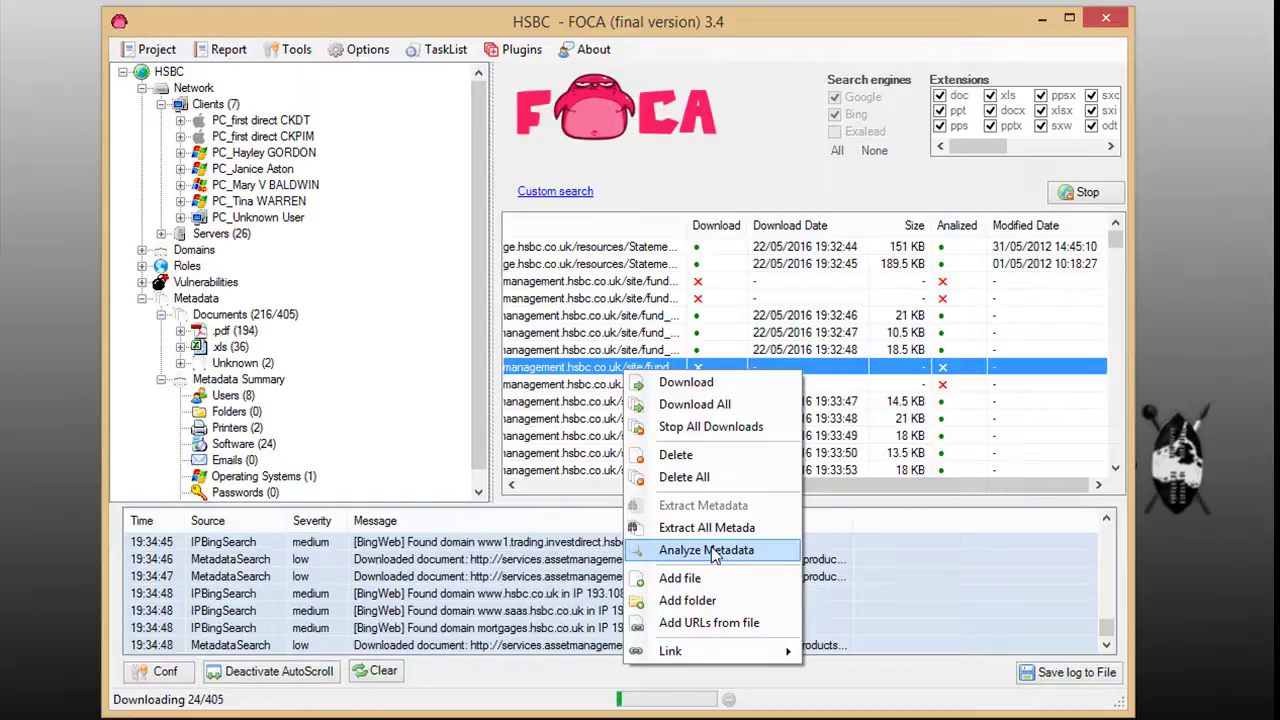
{"action": "left_click", "coordinate": [707, 528]}
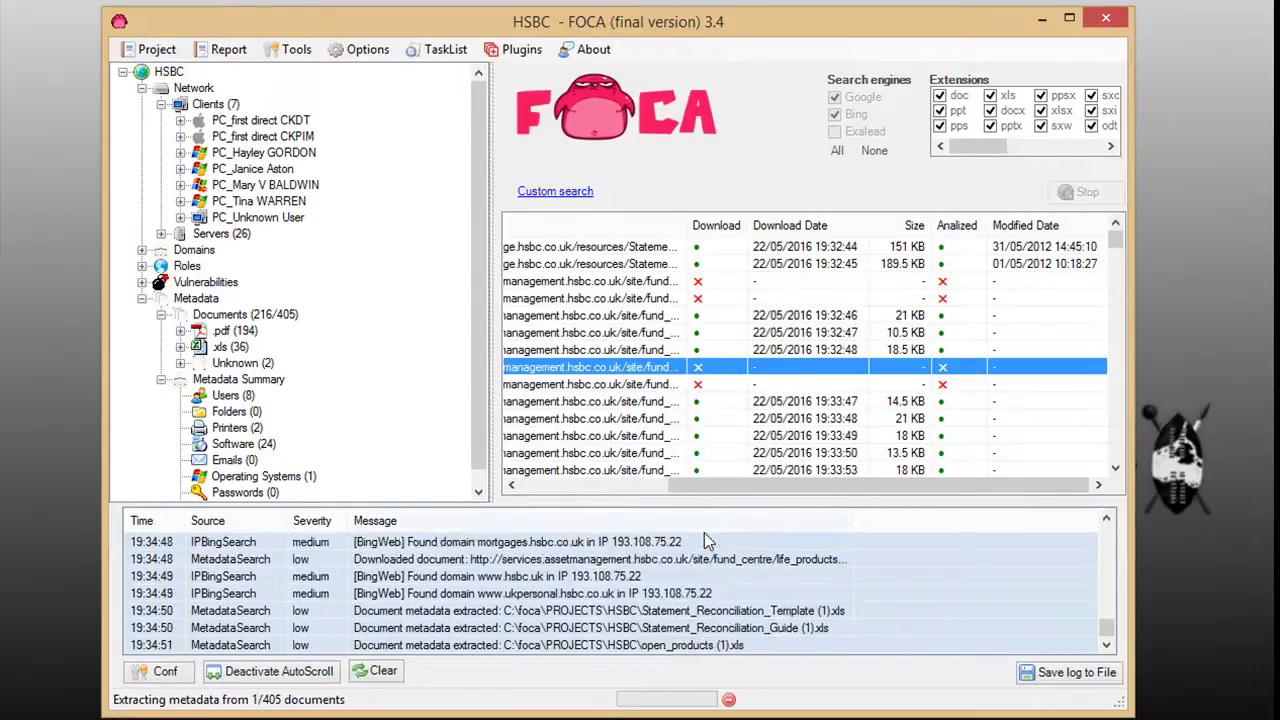